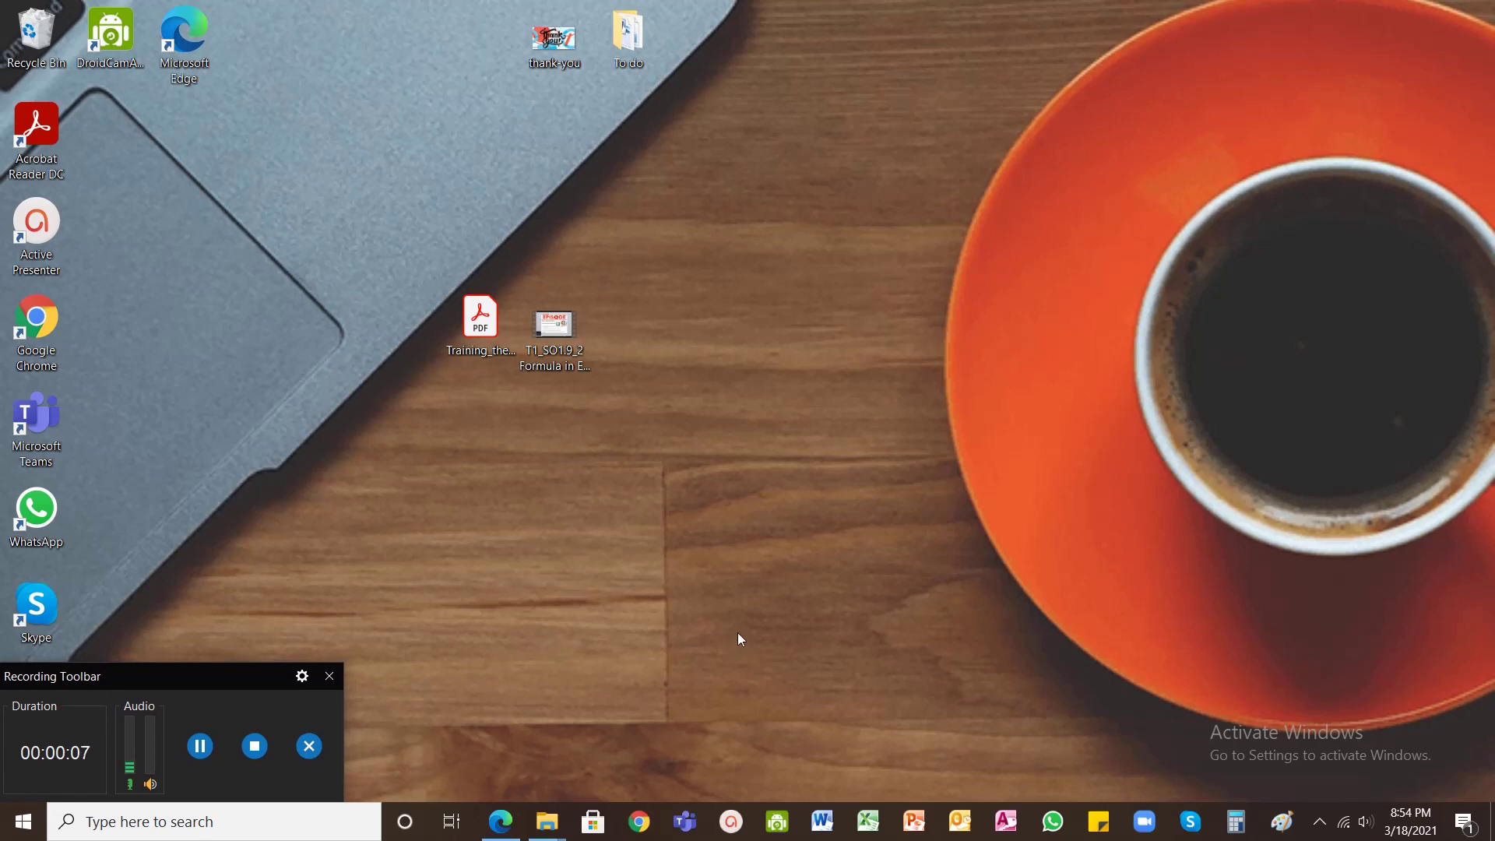
Launch Microsoft Word 2010 by searching 'word' from the Windows Start menu
{"action": "left_click", "coordinate": [17, 829]}
{"action": "type", "text": "word"}
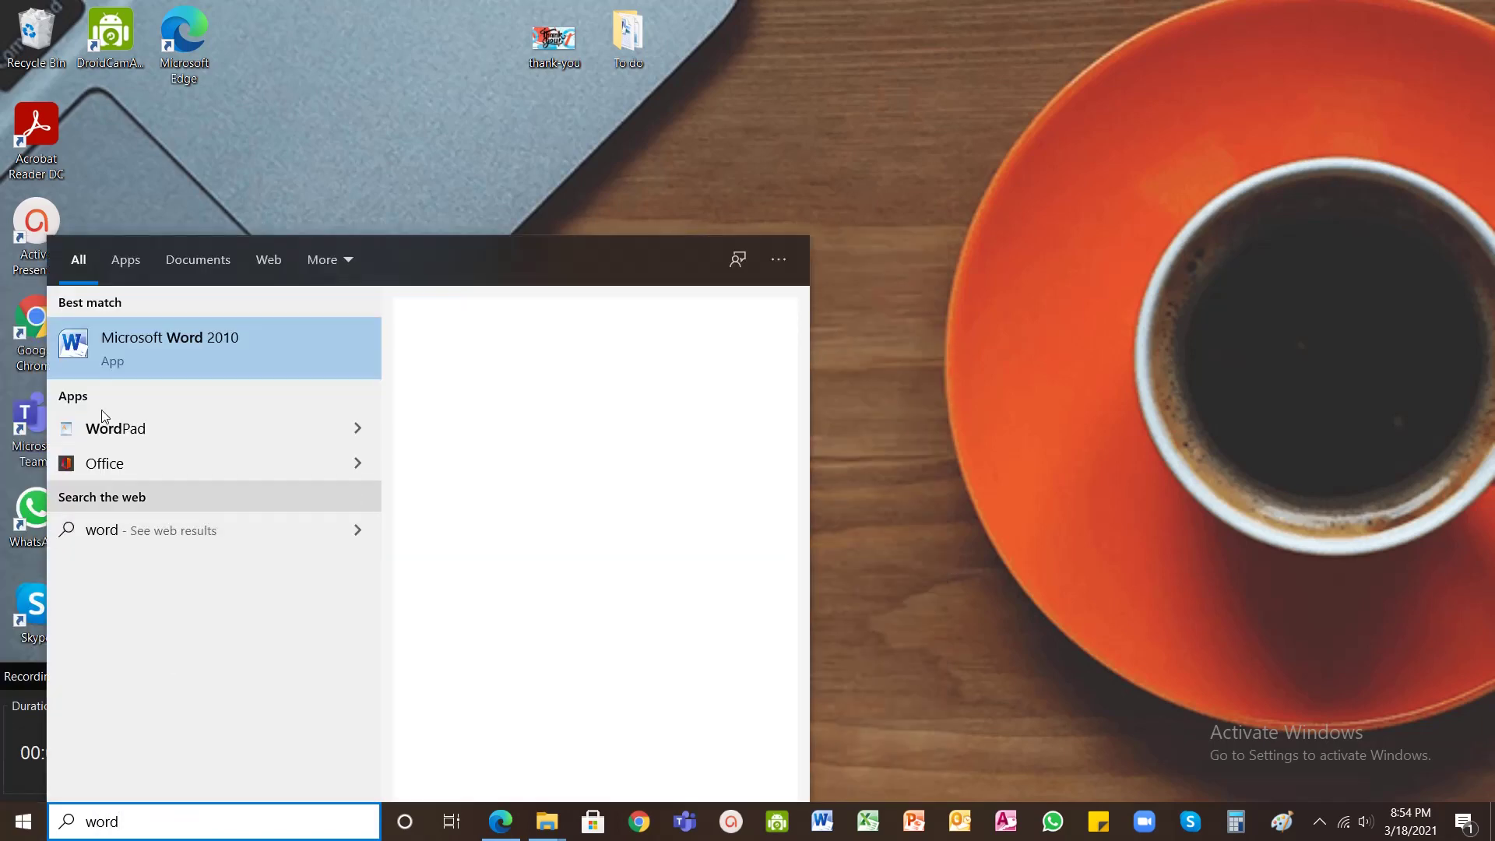
{"action": "left_click", "coordinate": [107, 340]}
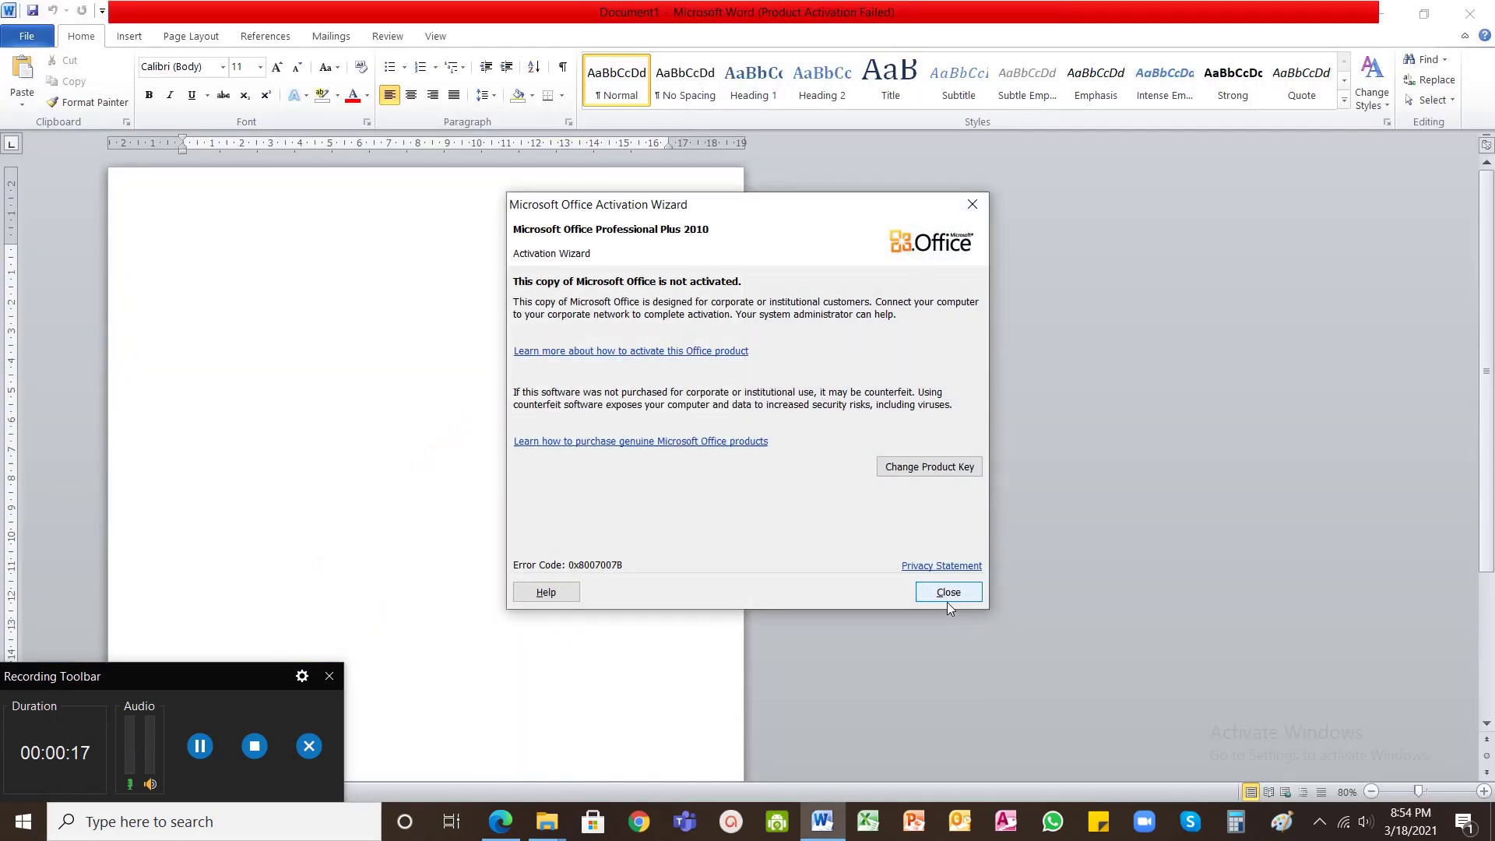
Dismiss the Office activation notice over the blank document
{"action": "left_click", "coordinate": [948, 593]}
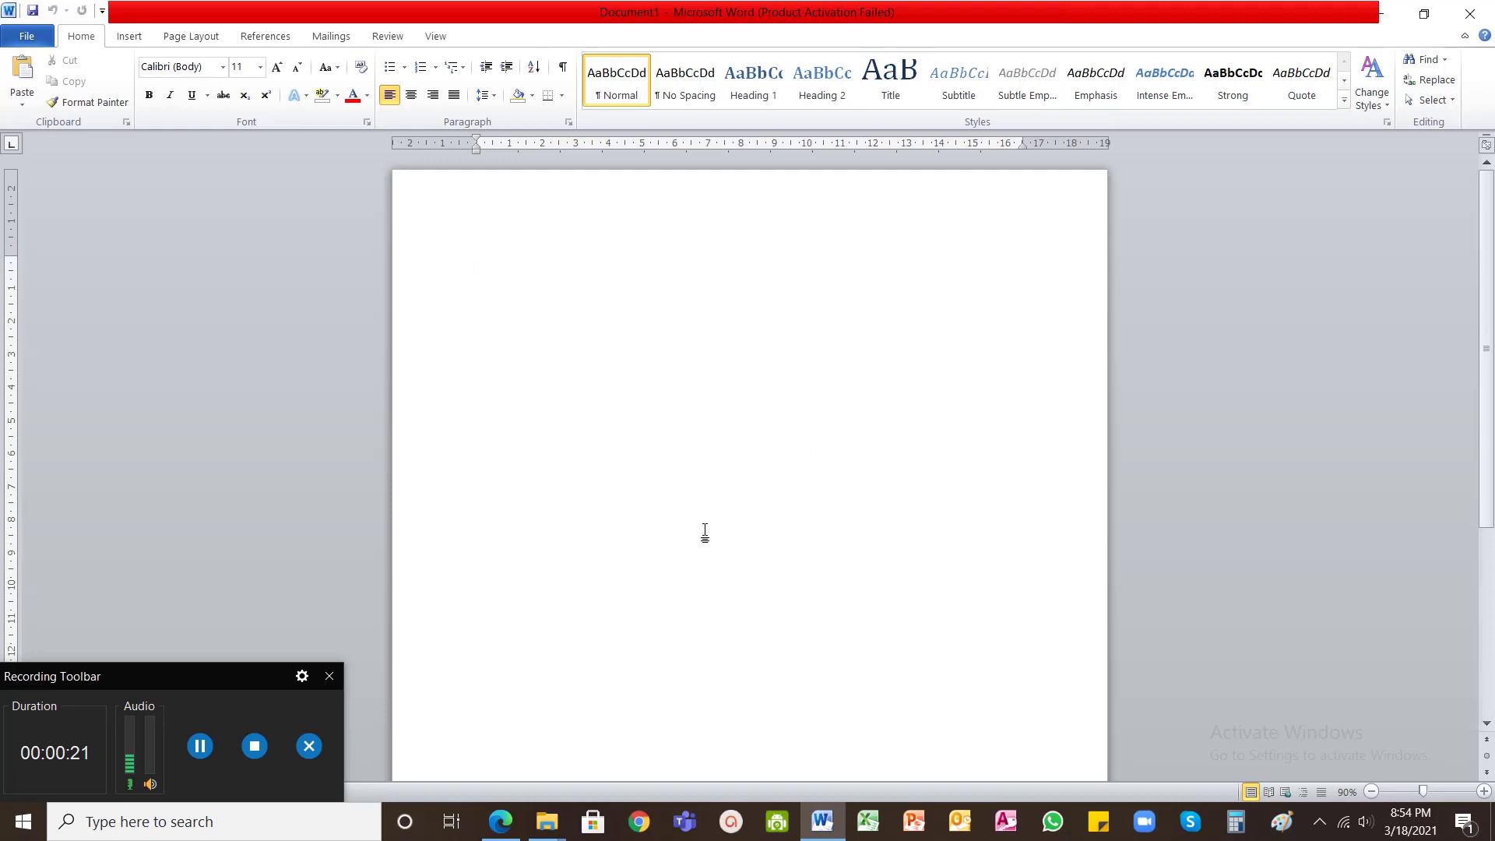
{"action": "scroll", "coordinate": [685, 425], "scroll_direction": "down", "scroll_amount": 8}
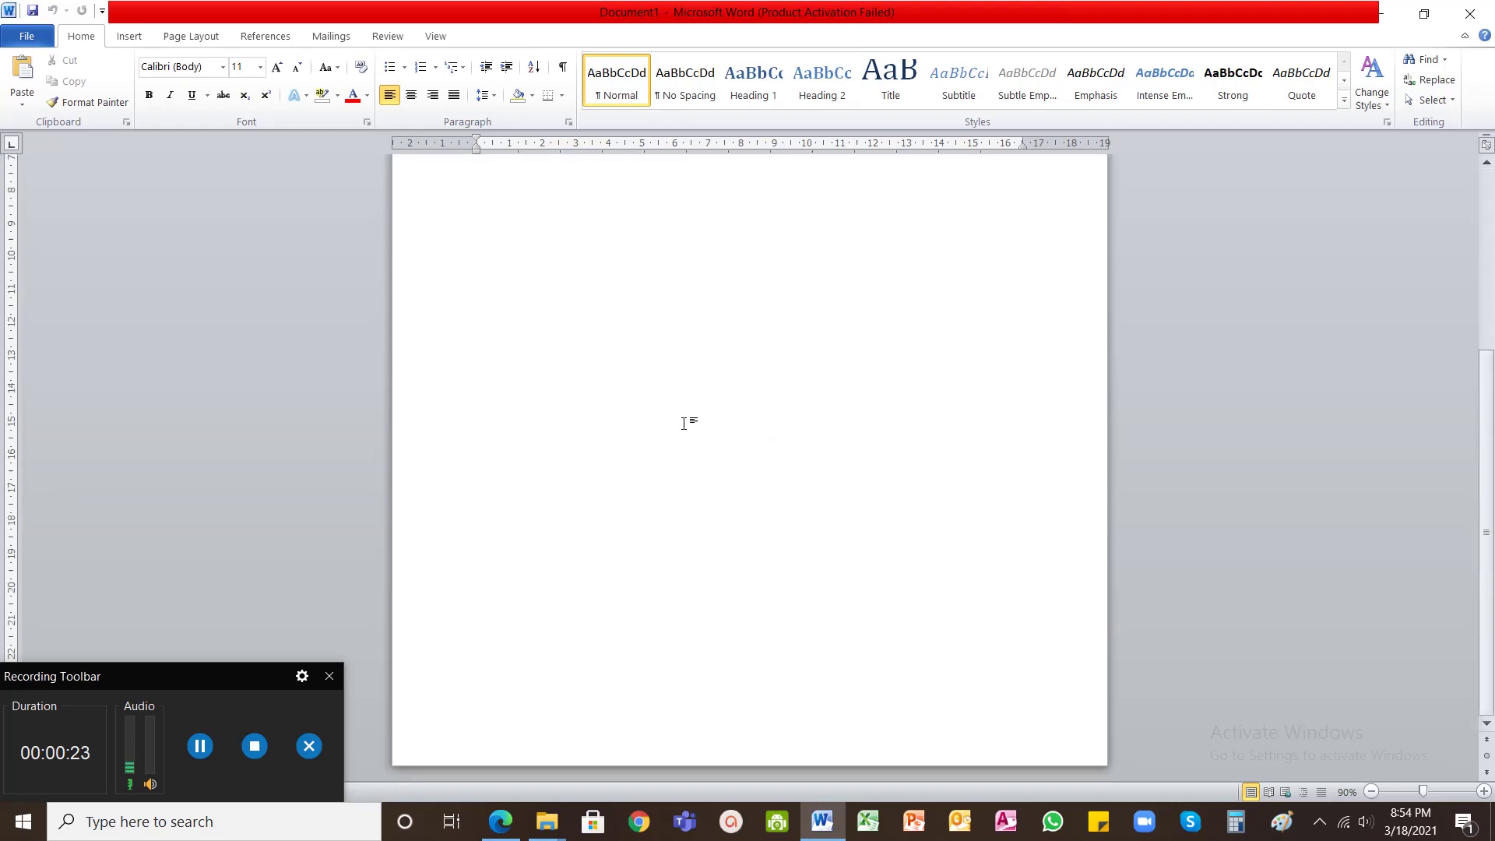
{"action": "scroll", "coordinate": [683, 424], "scroll_direction": "up", "scroll_amount": 5}
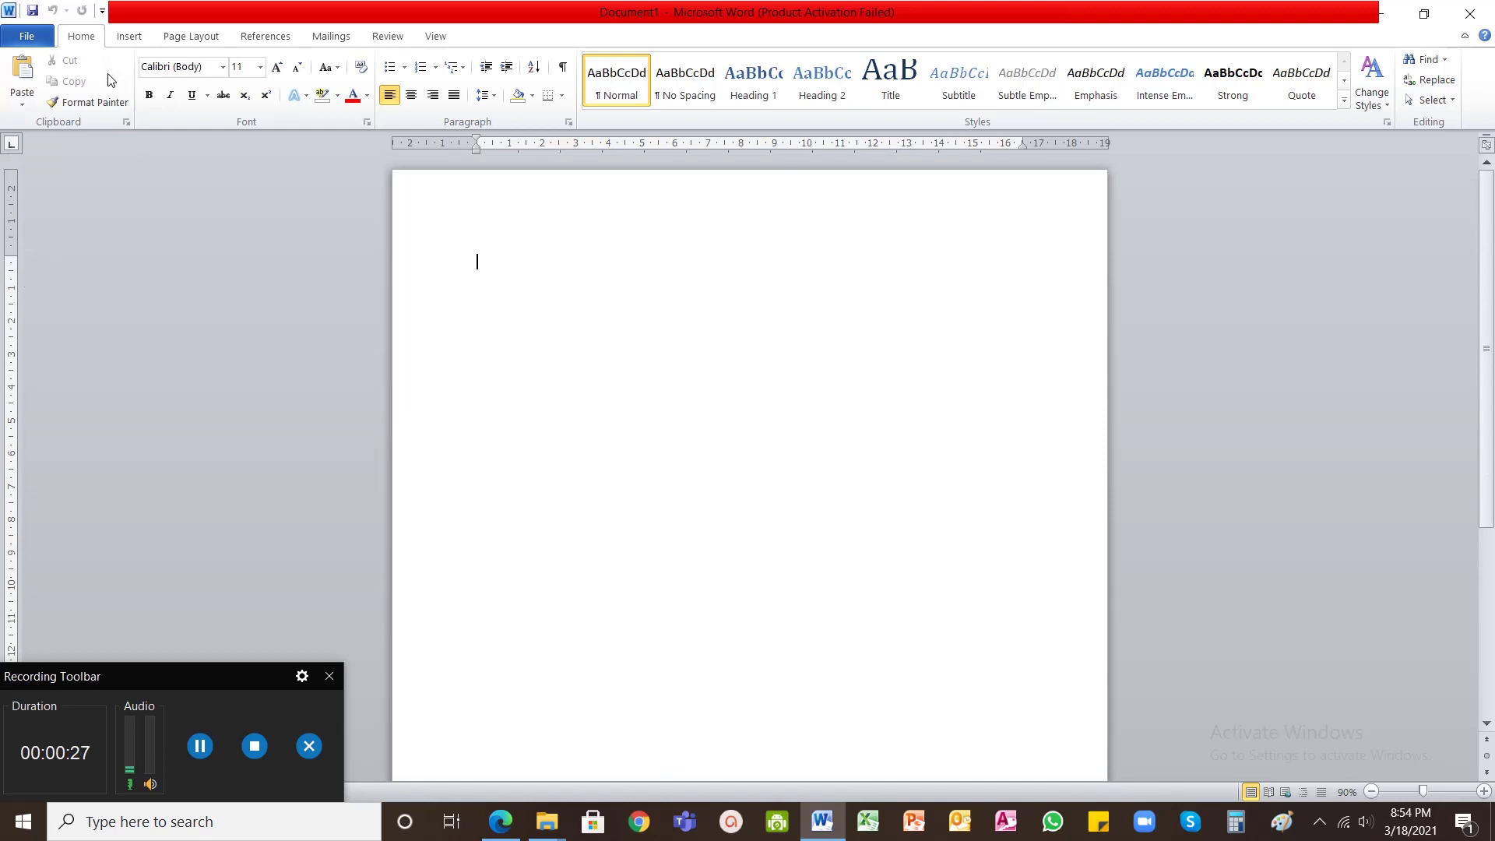
Switch the page orientation to Landscape from Page Layout
{"action": "left_click", "coordinate": [182, 40]}
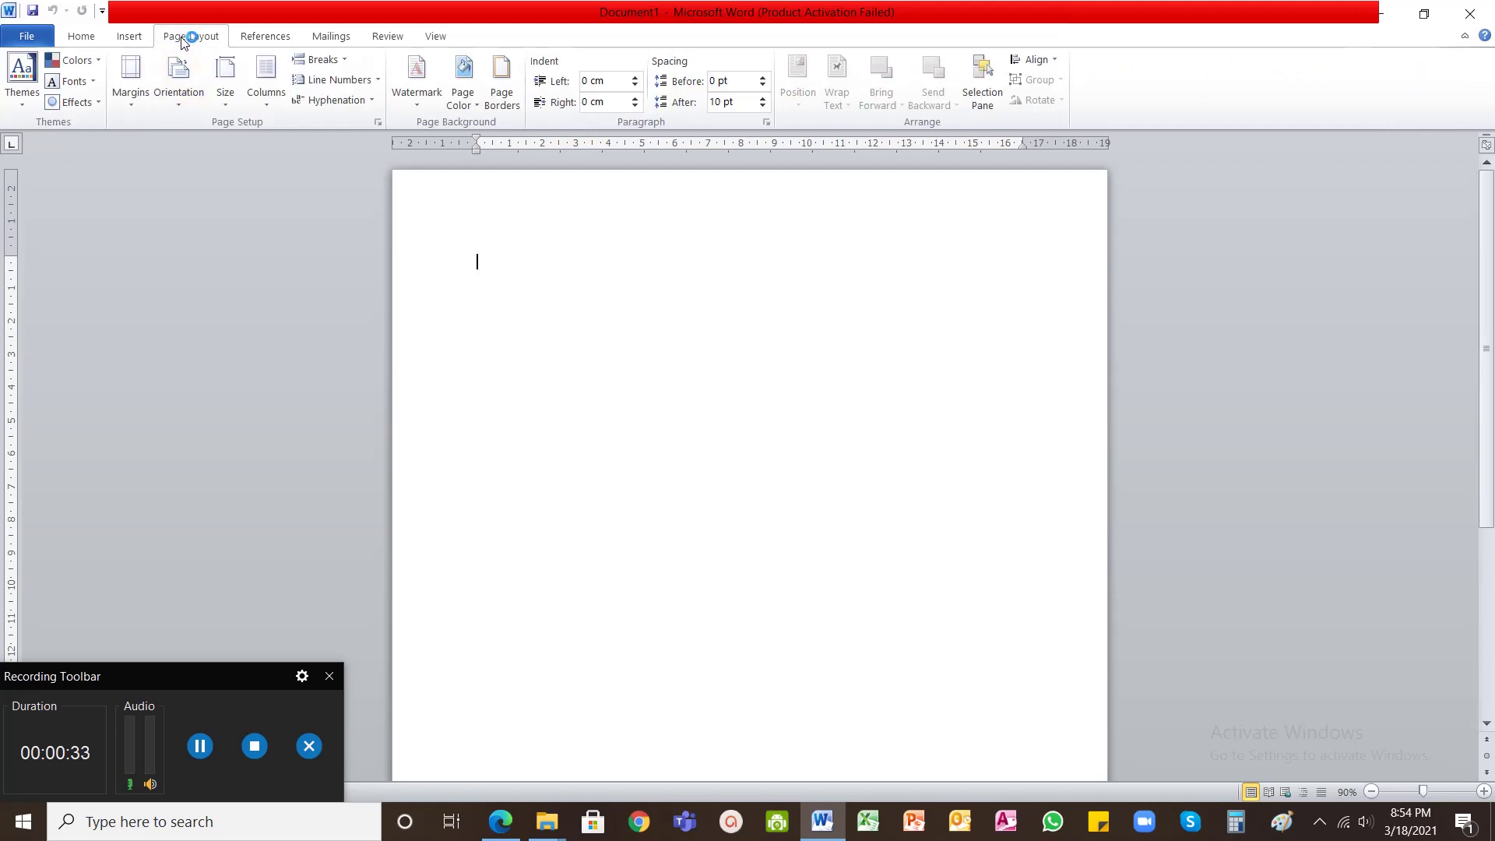
{"action": "left_click", "coordinate": [184, 100]}
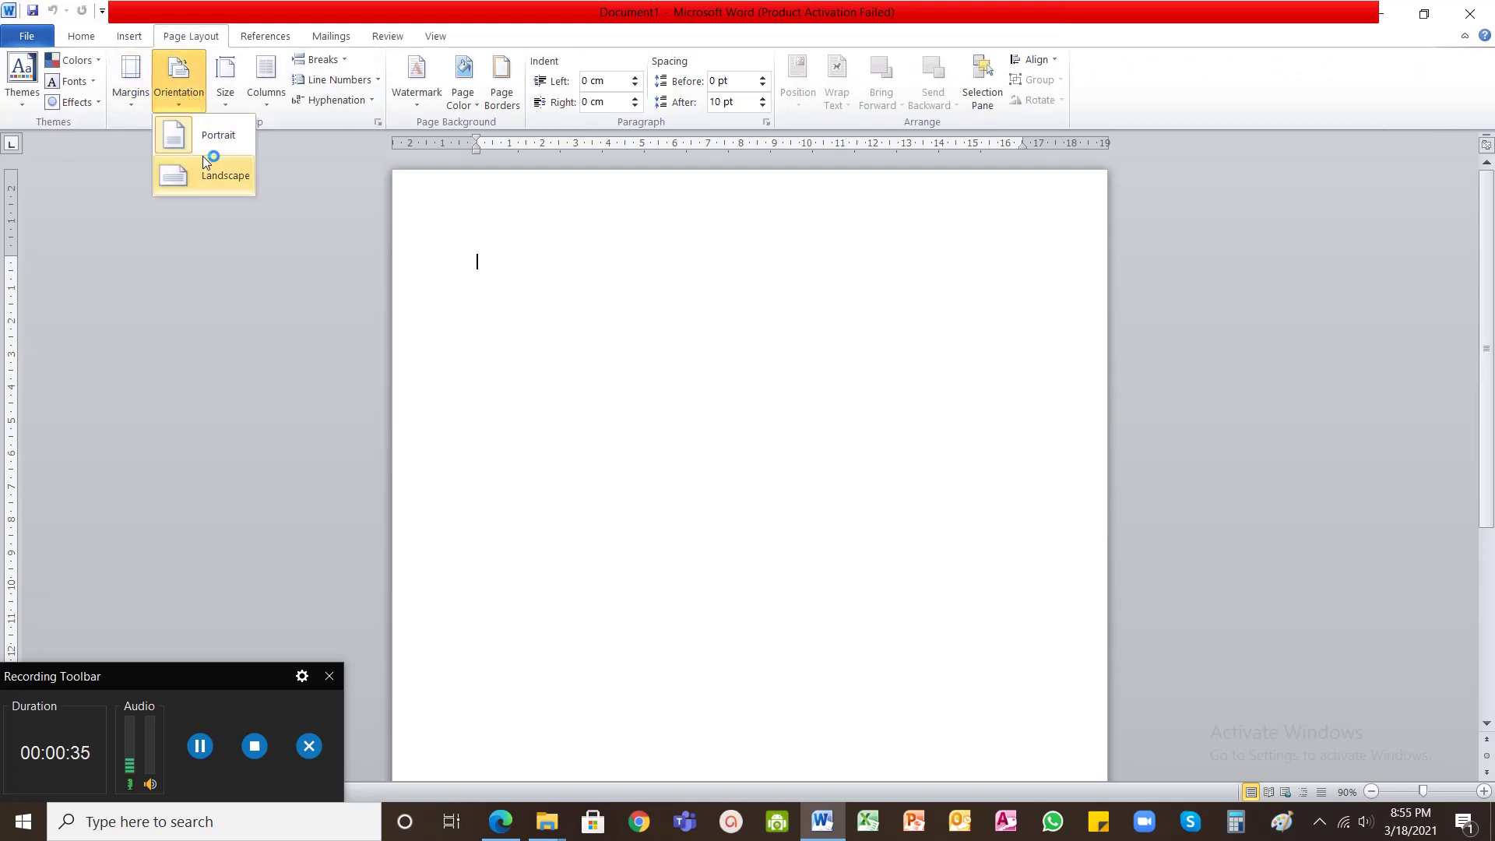
{"action": "left_click", "coordinate": [214, 178]}
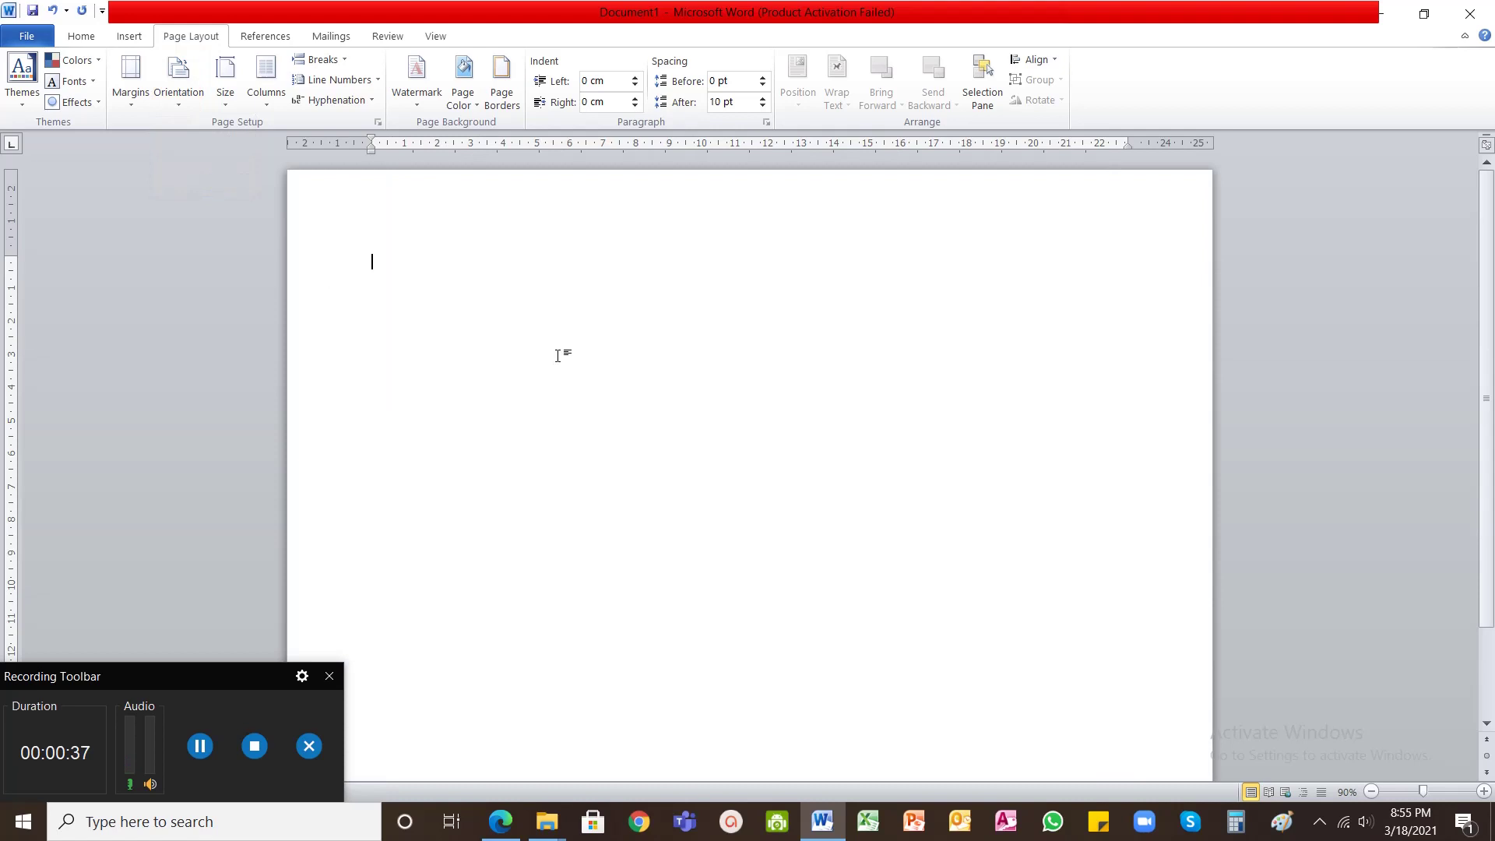
{"action": "left_click_drag", "start_coordinate": [228, 668], "coordinate": [167, 660]}
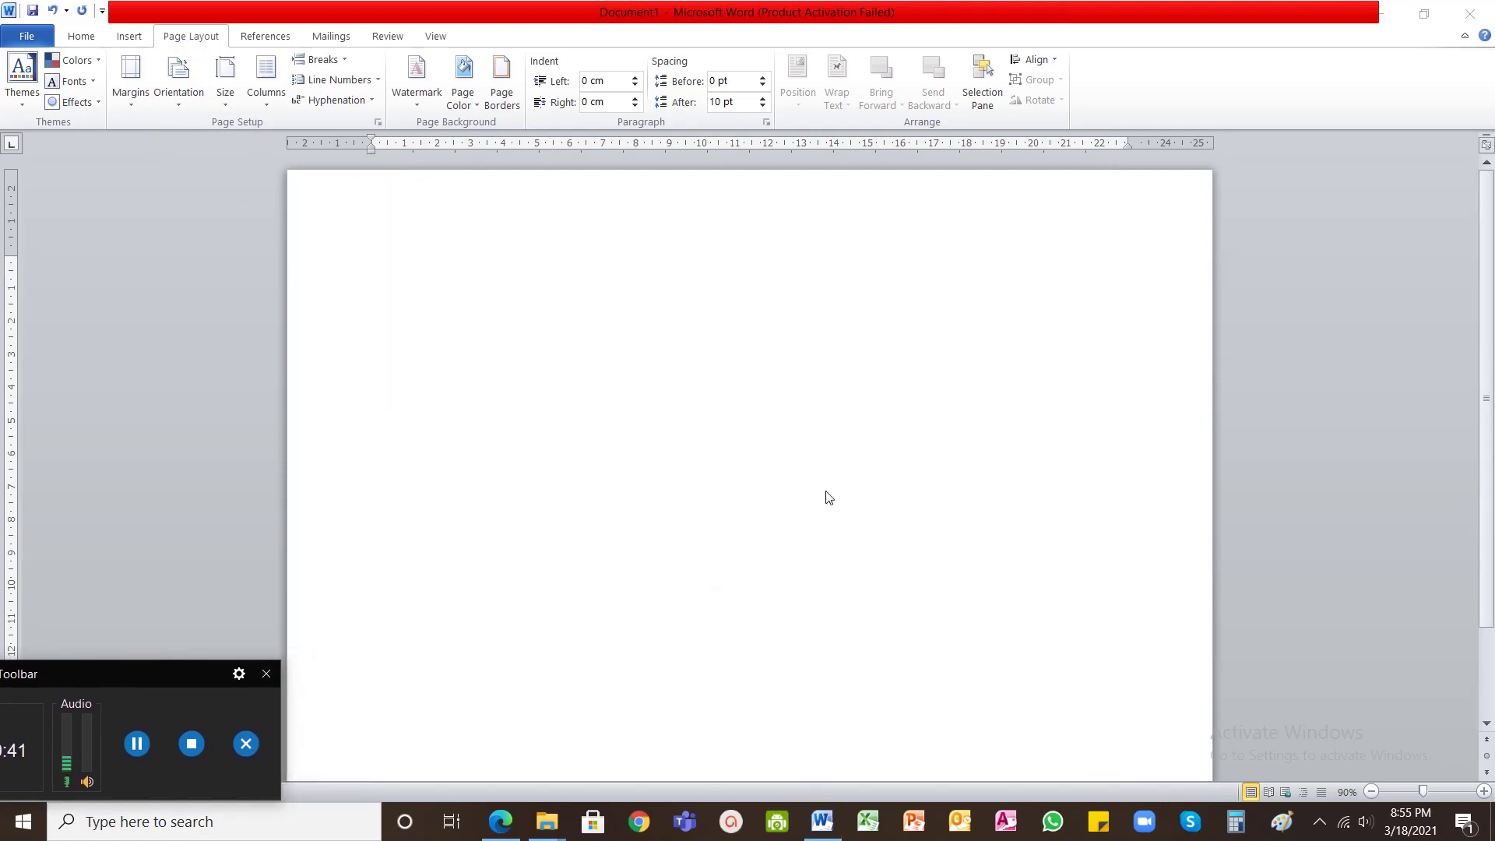
Zoom out to about 70% so the whole landscape page is visible
{"action": "scroll", "coordinate": [833, 499], "scroll_direction": "down", "scroll_amount": 3}
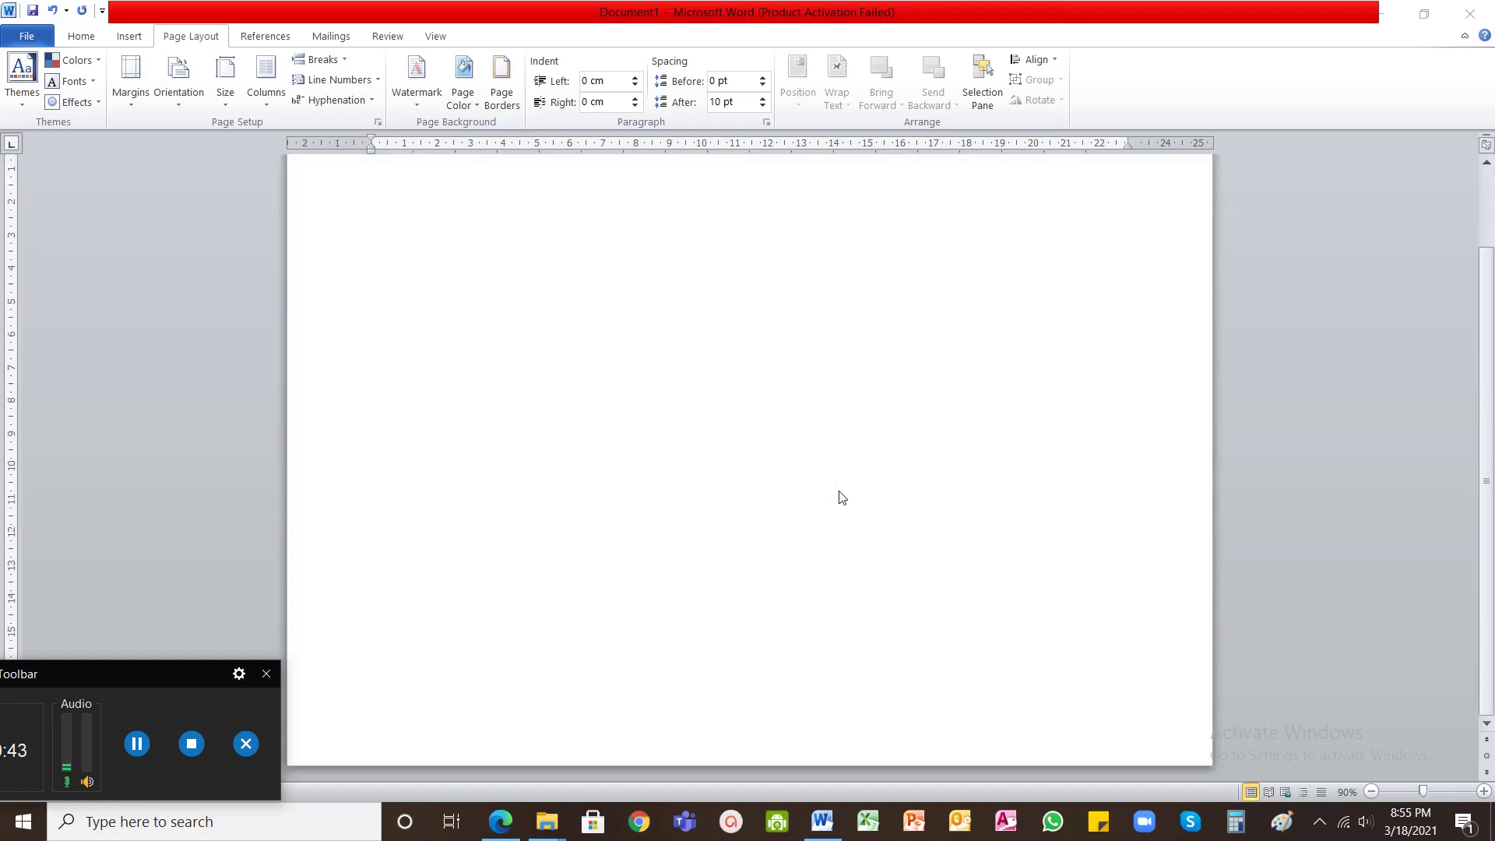
{"action": "scroll", "coordinate": [839, 498], "scroll_direction": "up", "scroll_amount": 1}
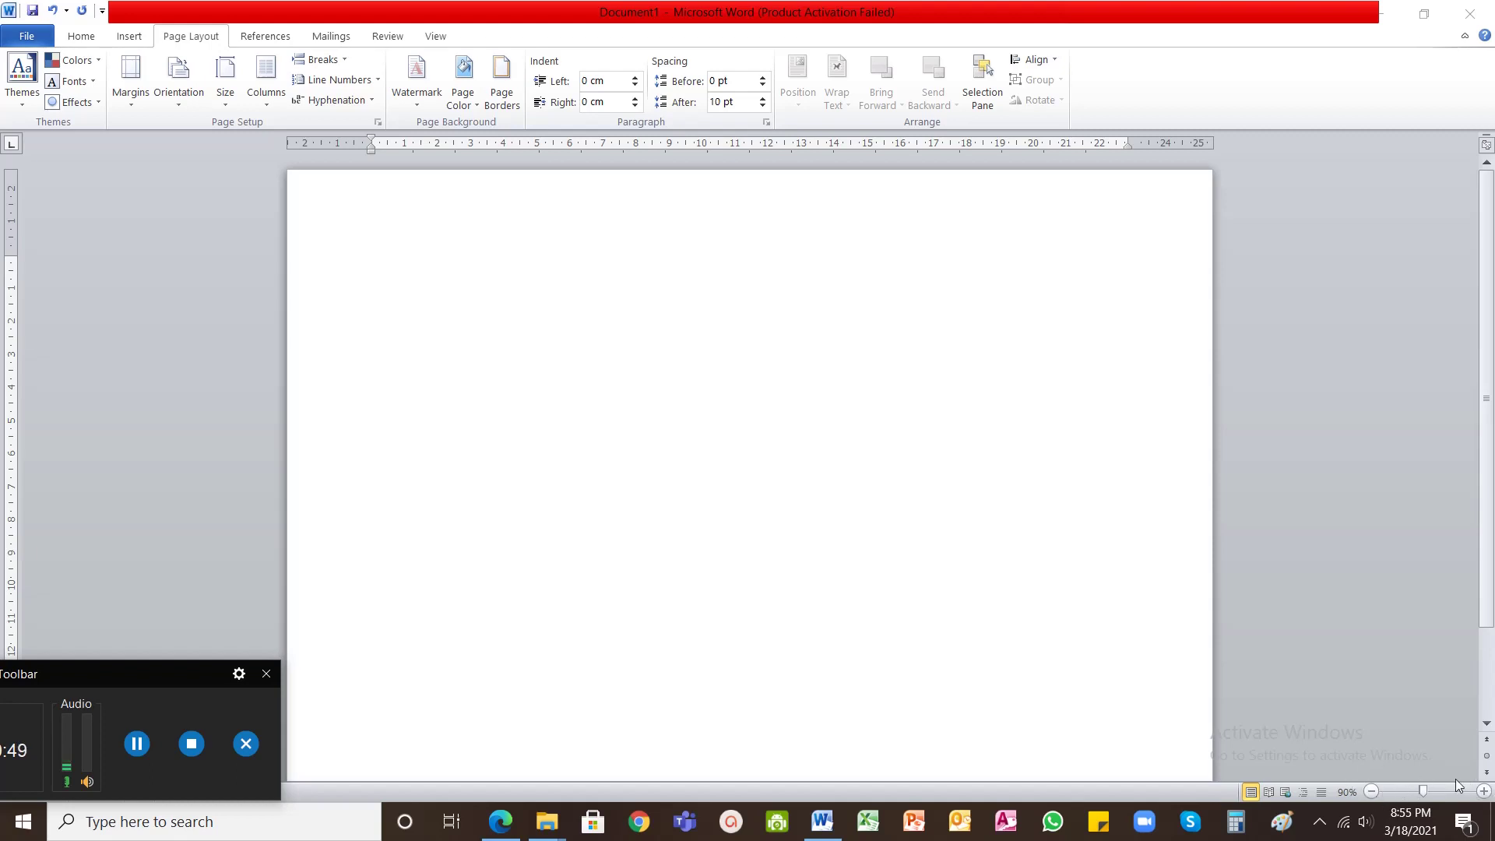
{"action": "left_click", "coordinate": [1373, 795]}
{"action": "left_click", "coordinate": [1372, 793]}
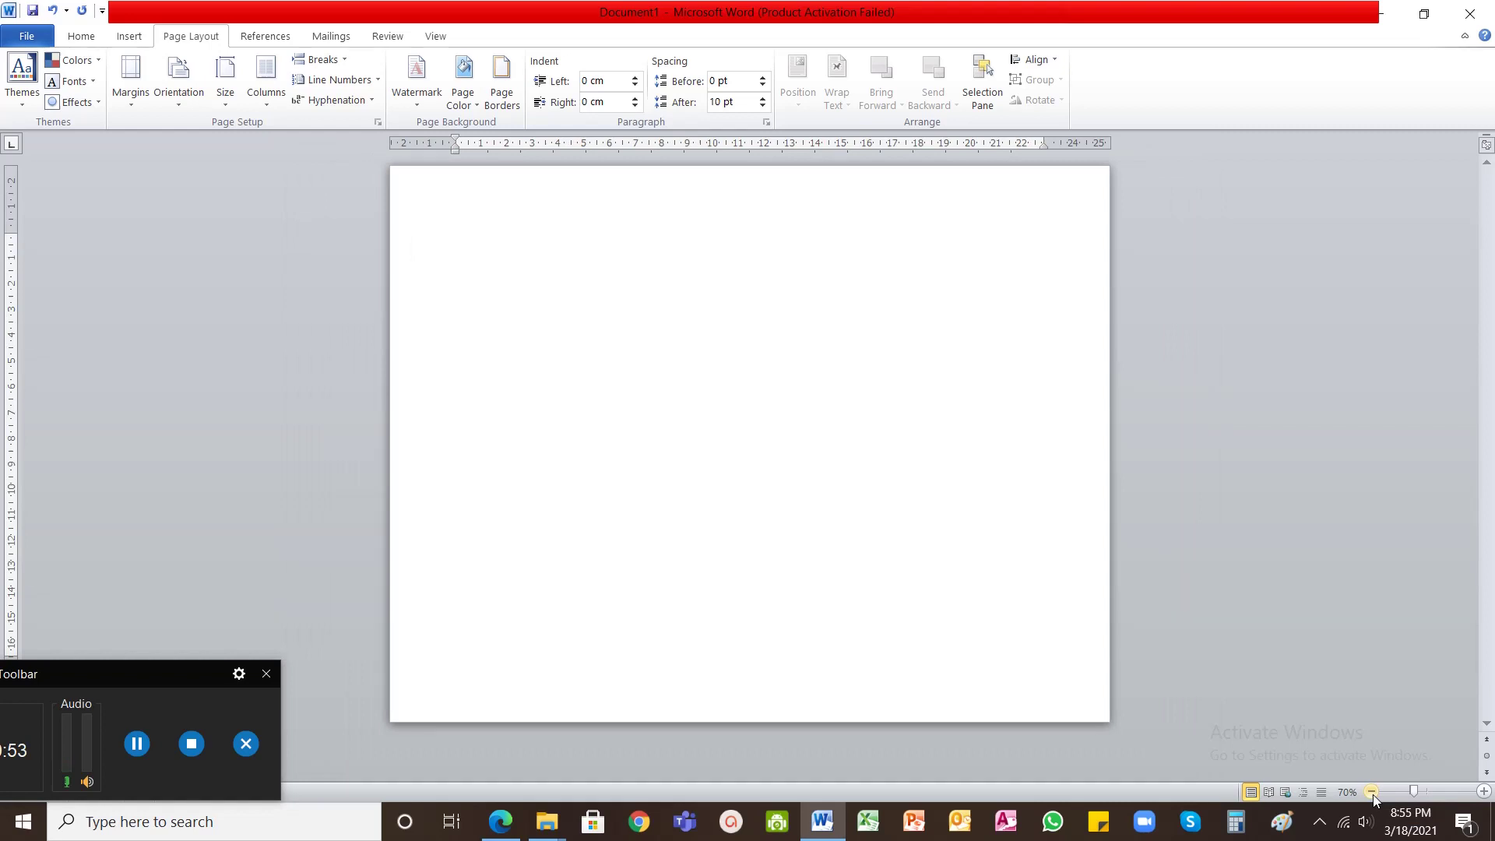
{"action": "left_click", "coordinate": [1485, 793]}
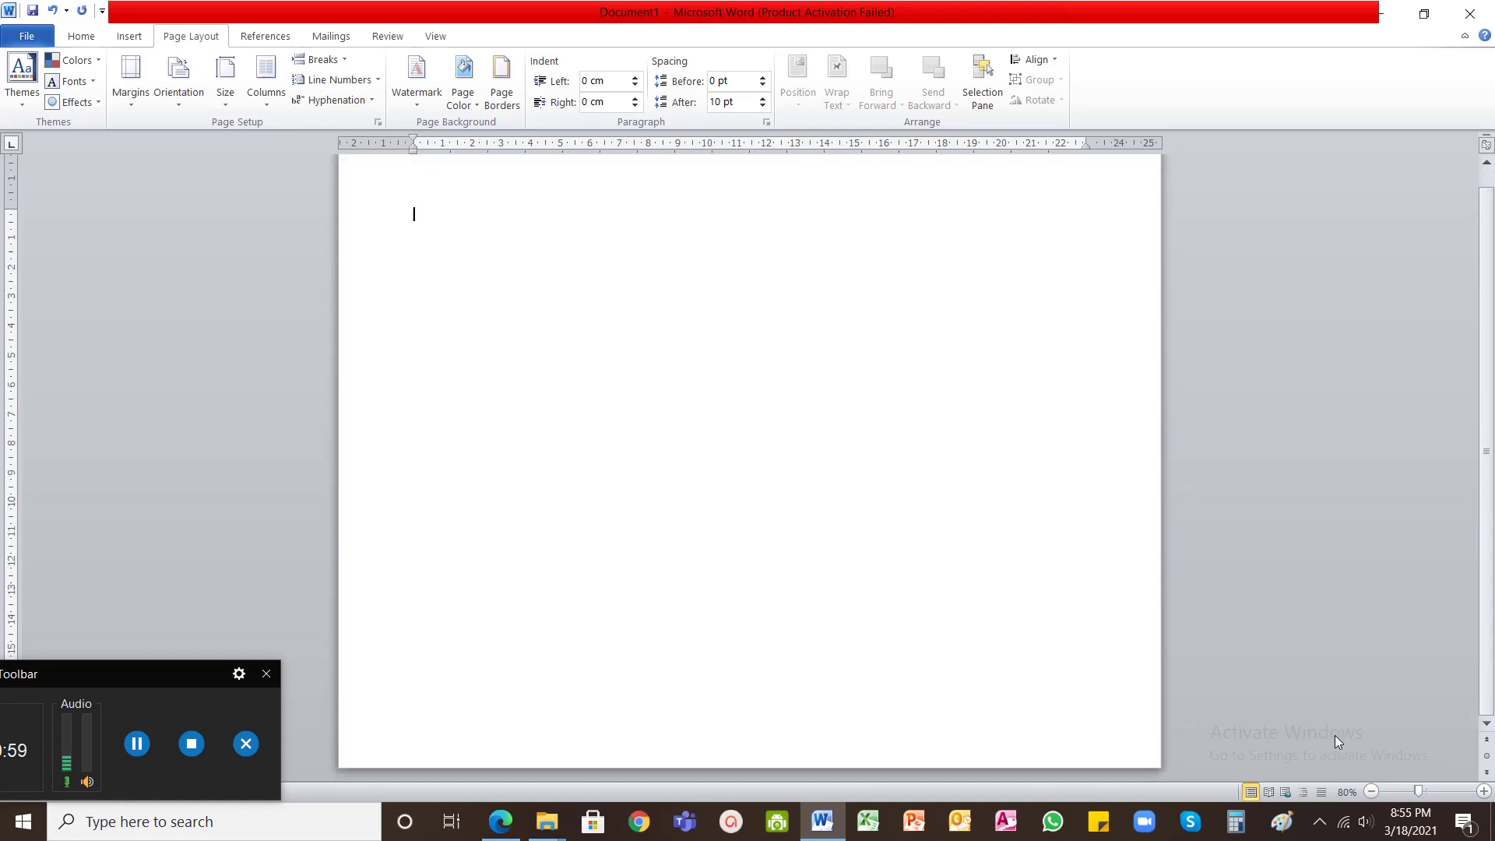
{"action": "left_click", "coordinate": [1372, 793]}
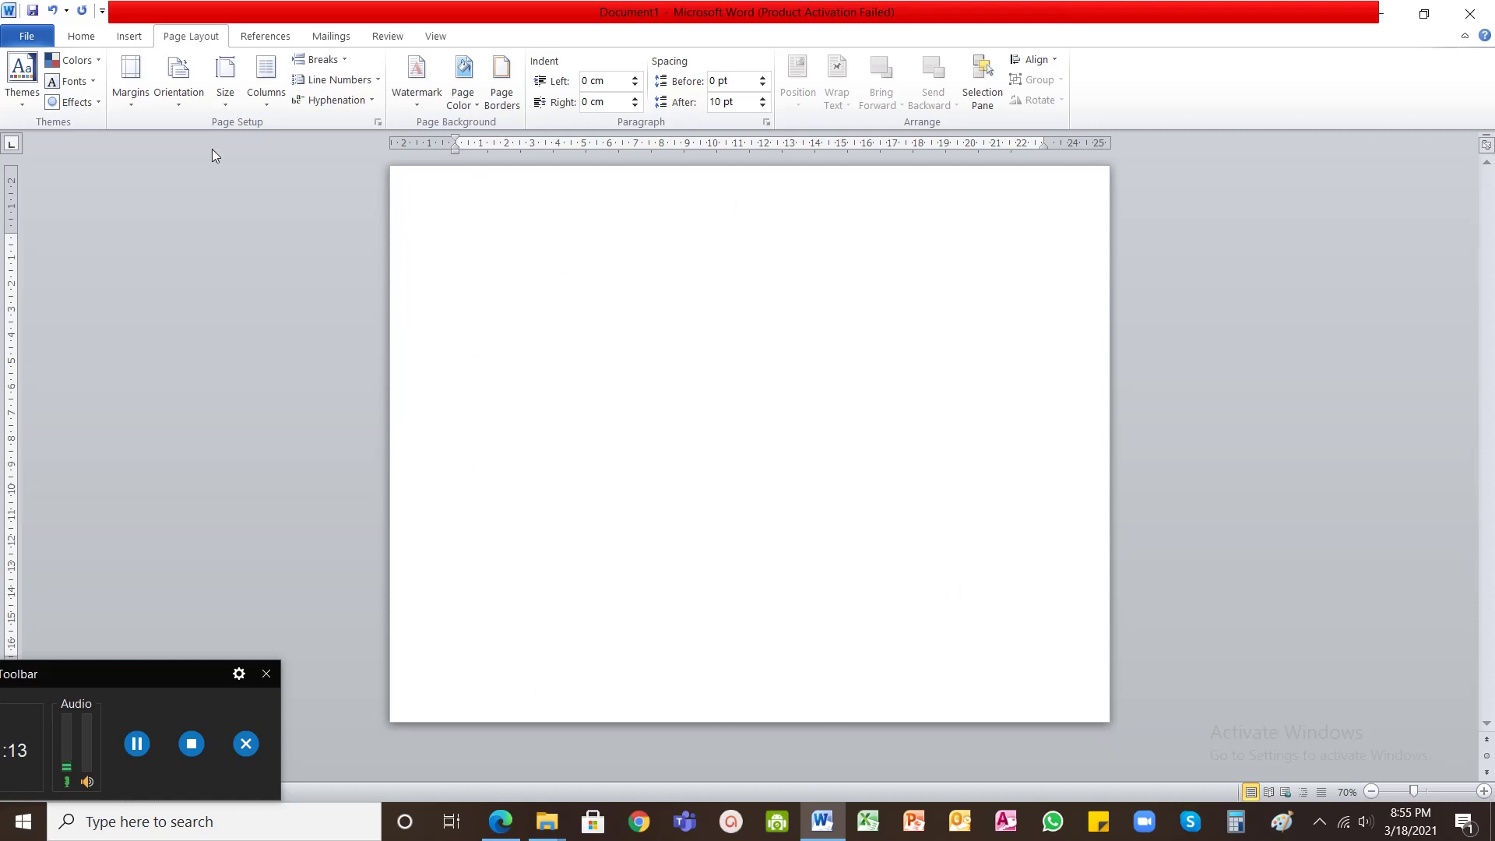
Draw a rounded rectangle at the page's top-left and type 'TYPR YOUR INFORMATION' inside
{"action": "left_click", "coordinate": [129, 37]}
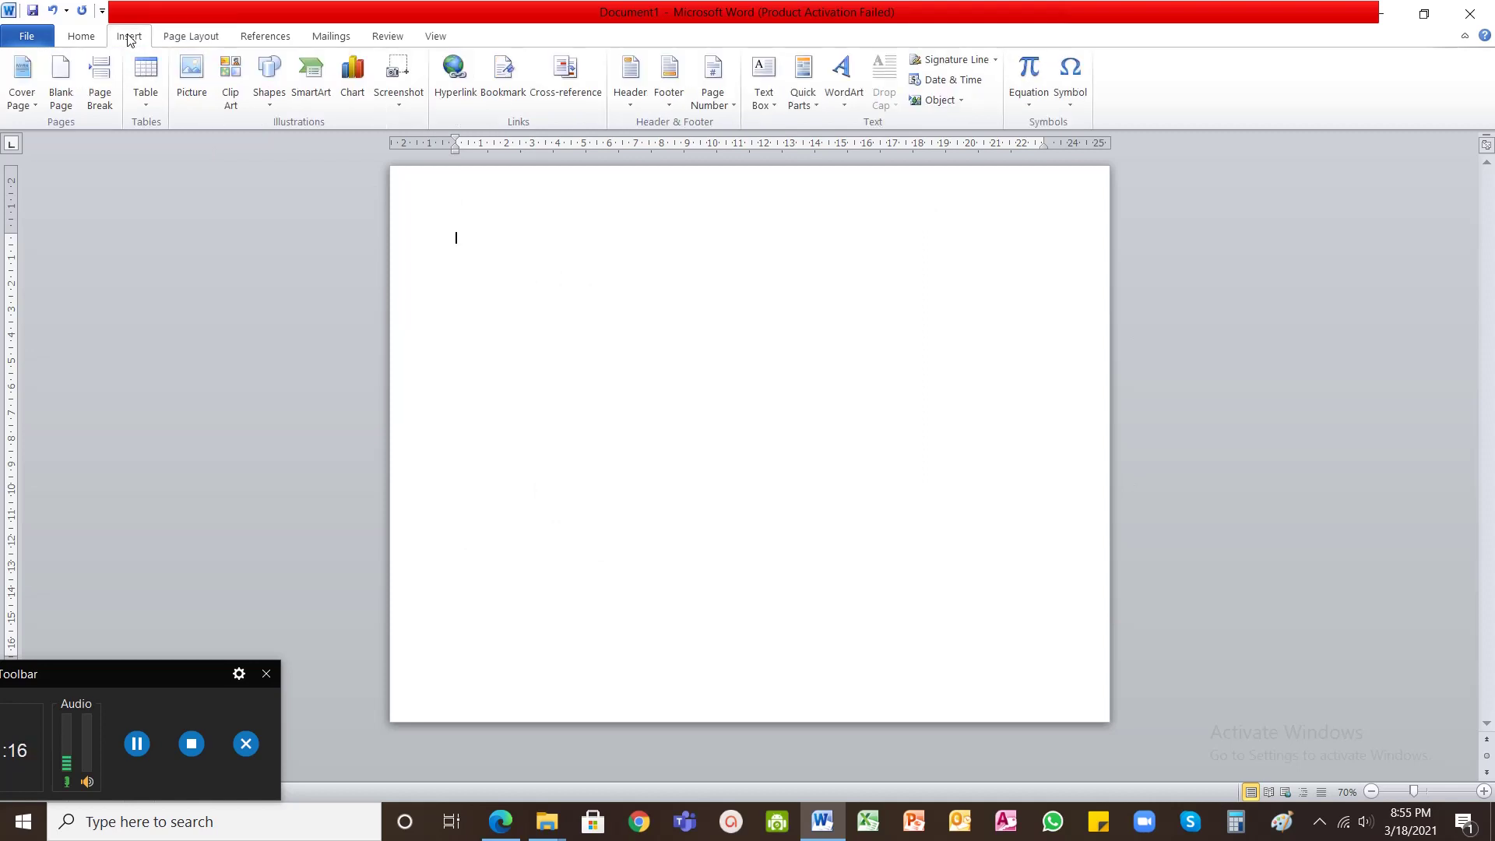
{"action": "left_click", "coordinate": [273, 105]}
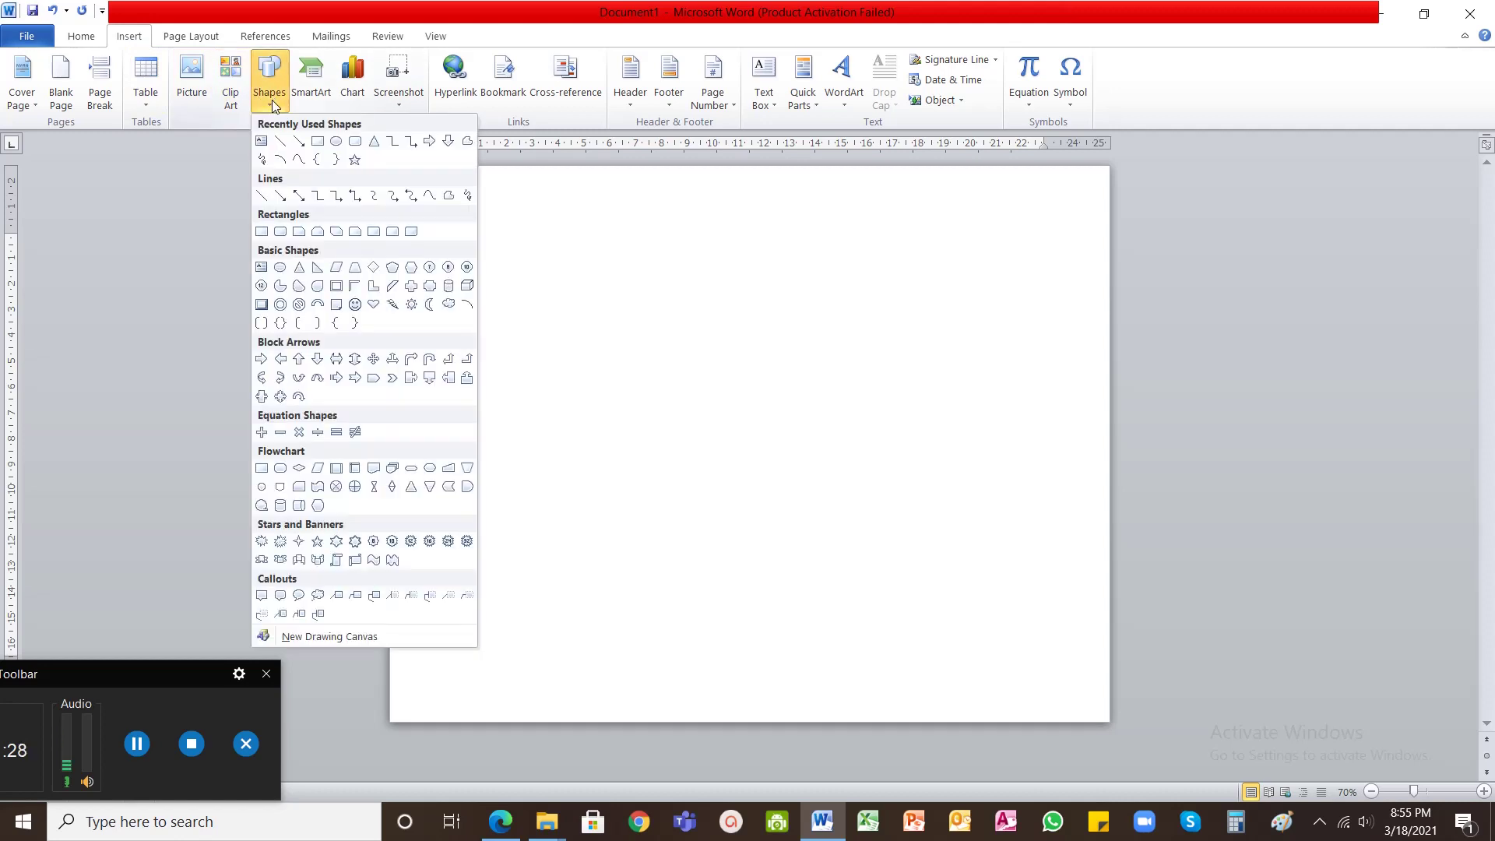
{"action": "left_click", "coordinate": [356, 143]}
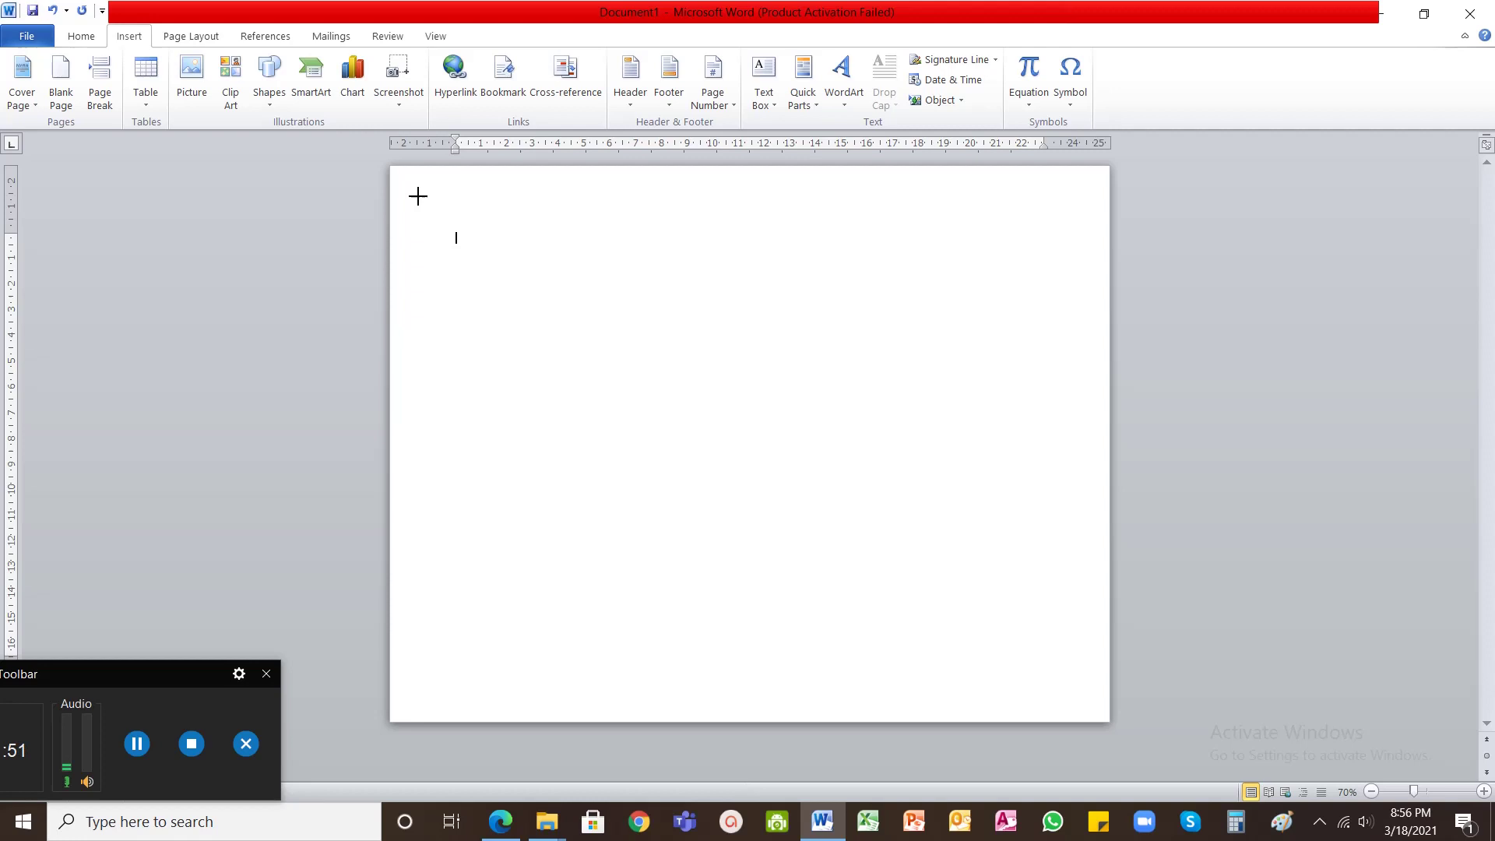
{"action": "mouse_move", "coordinate": [418, 196]}
{"action": "left_mouse_down"}
{"action": "mouse_move", "coordinate": [494, 257]}
{"action": "mouse_move", "coordinate": [598, 287]}
{"action": "left_mouse_up"}
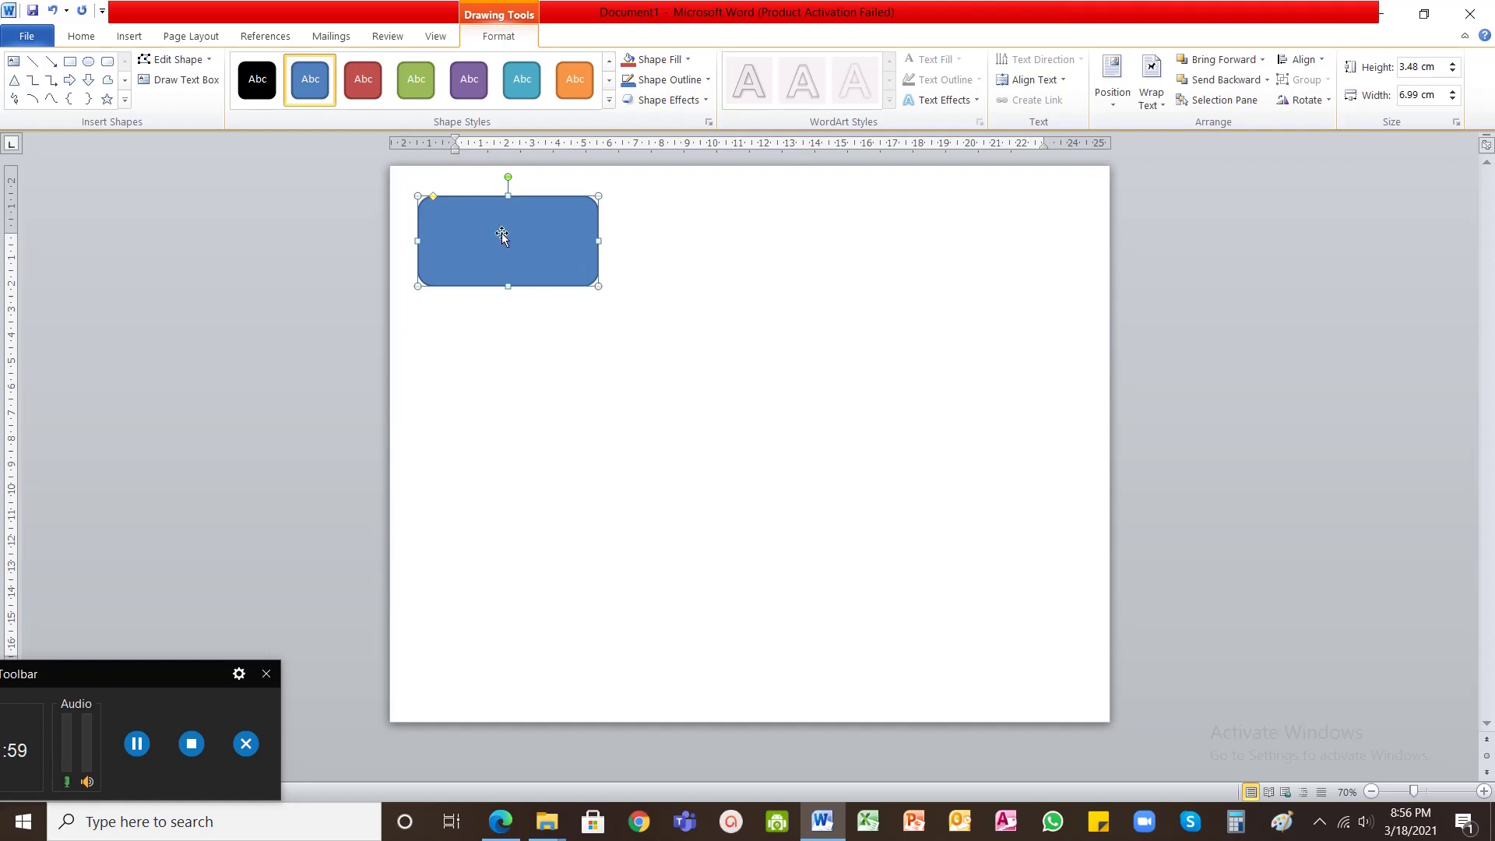
{"action": "type", "text": "TYP"}
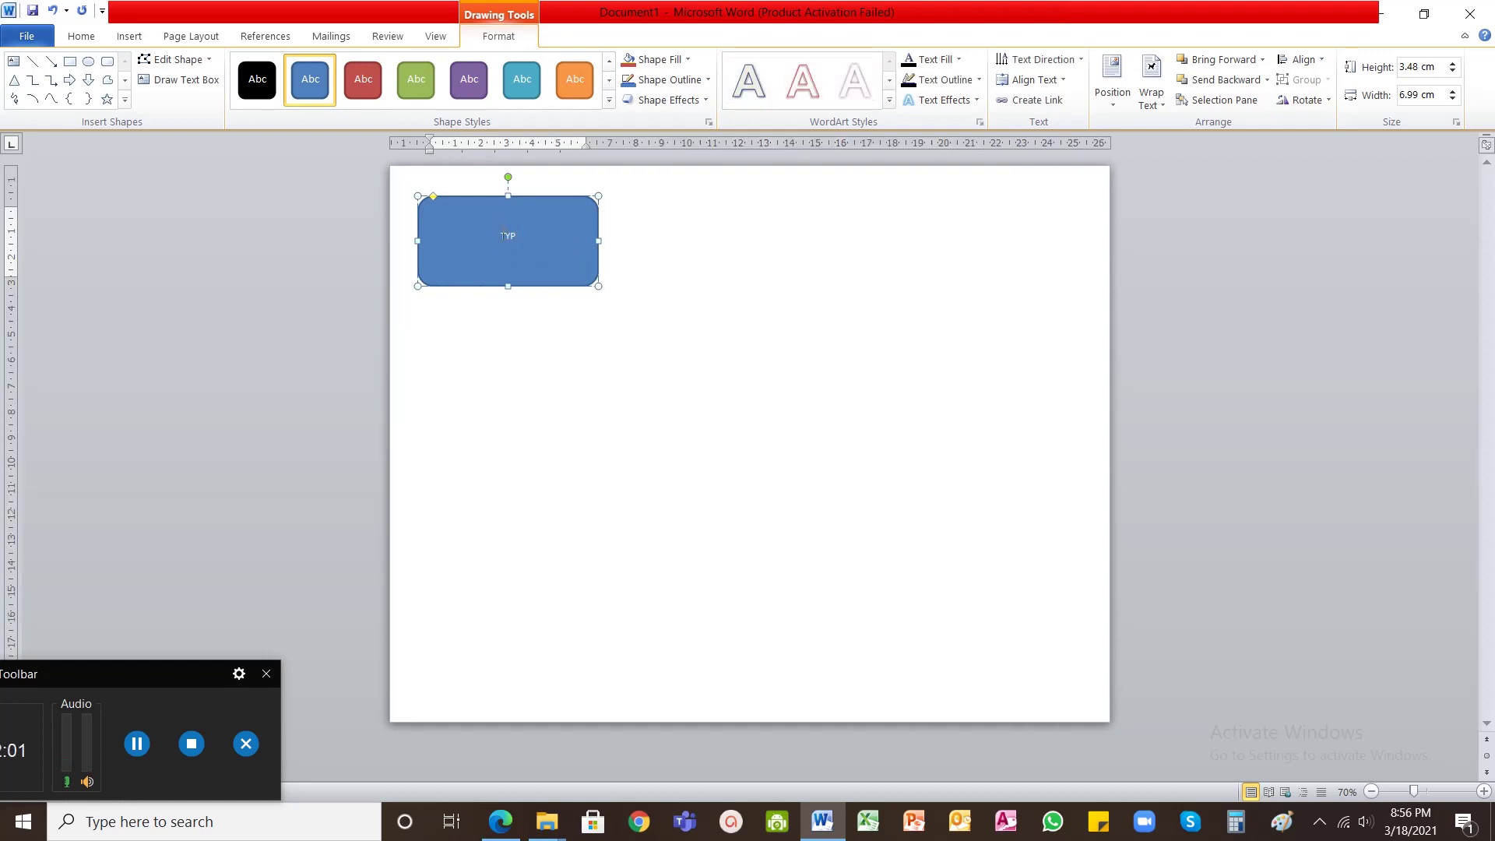
{"action": "type", "text": "R YOUR INFORMATION"}
Try red, teal and blue styles, then give the rectangle a white-fill, black-outline style
{"action": "left_click", "coordinate": [560, 341]}
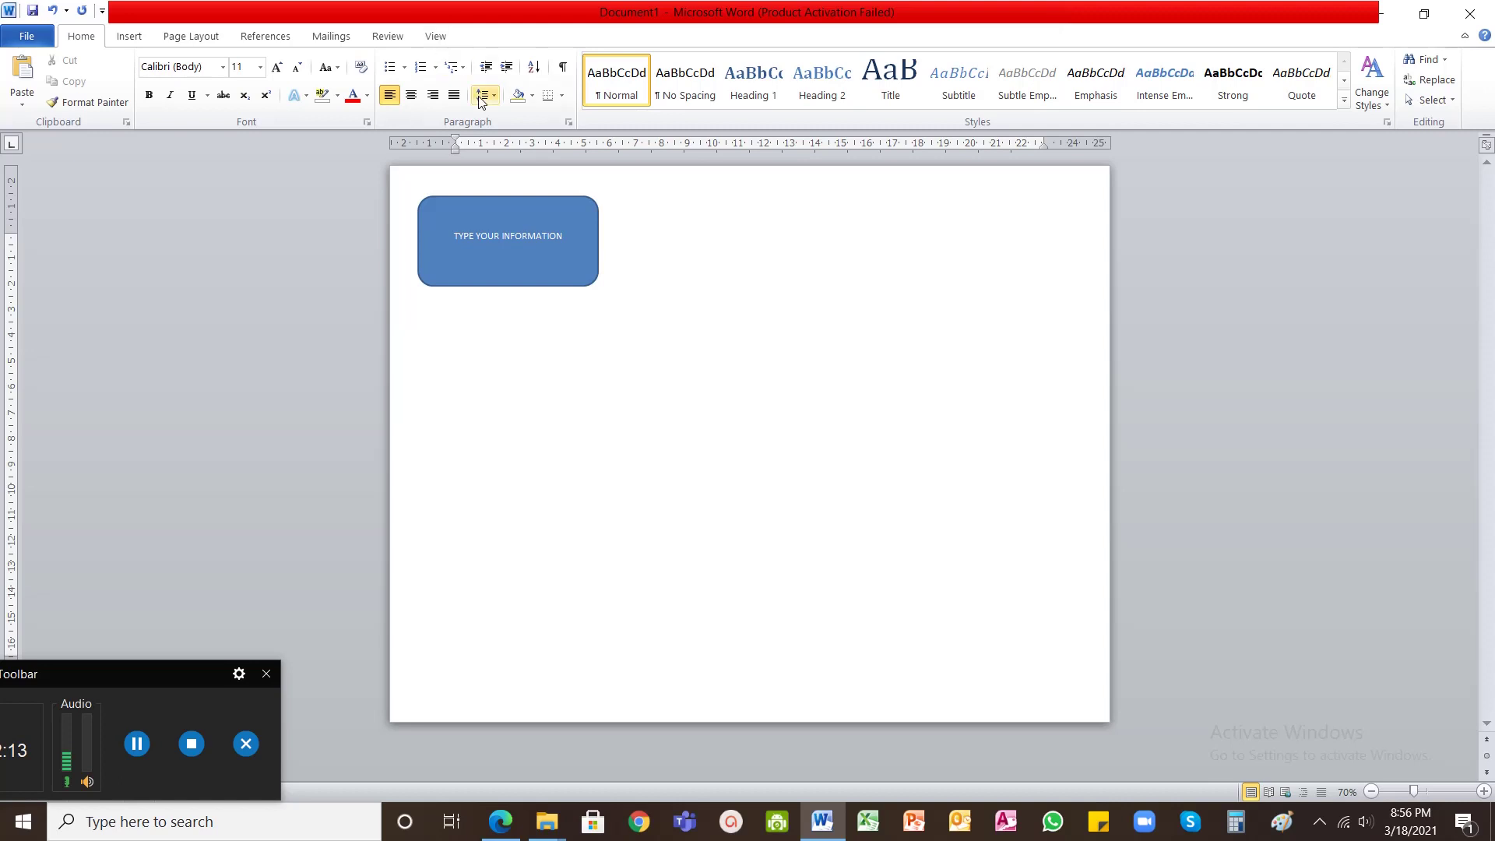
{"action": "left_click", "coordinate": [485, 204]}
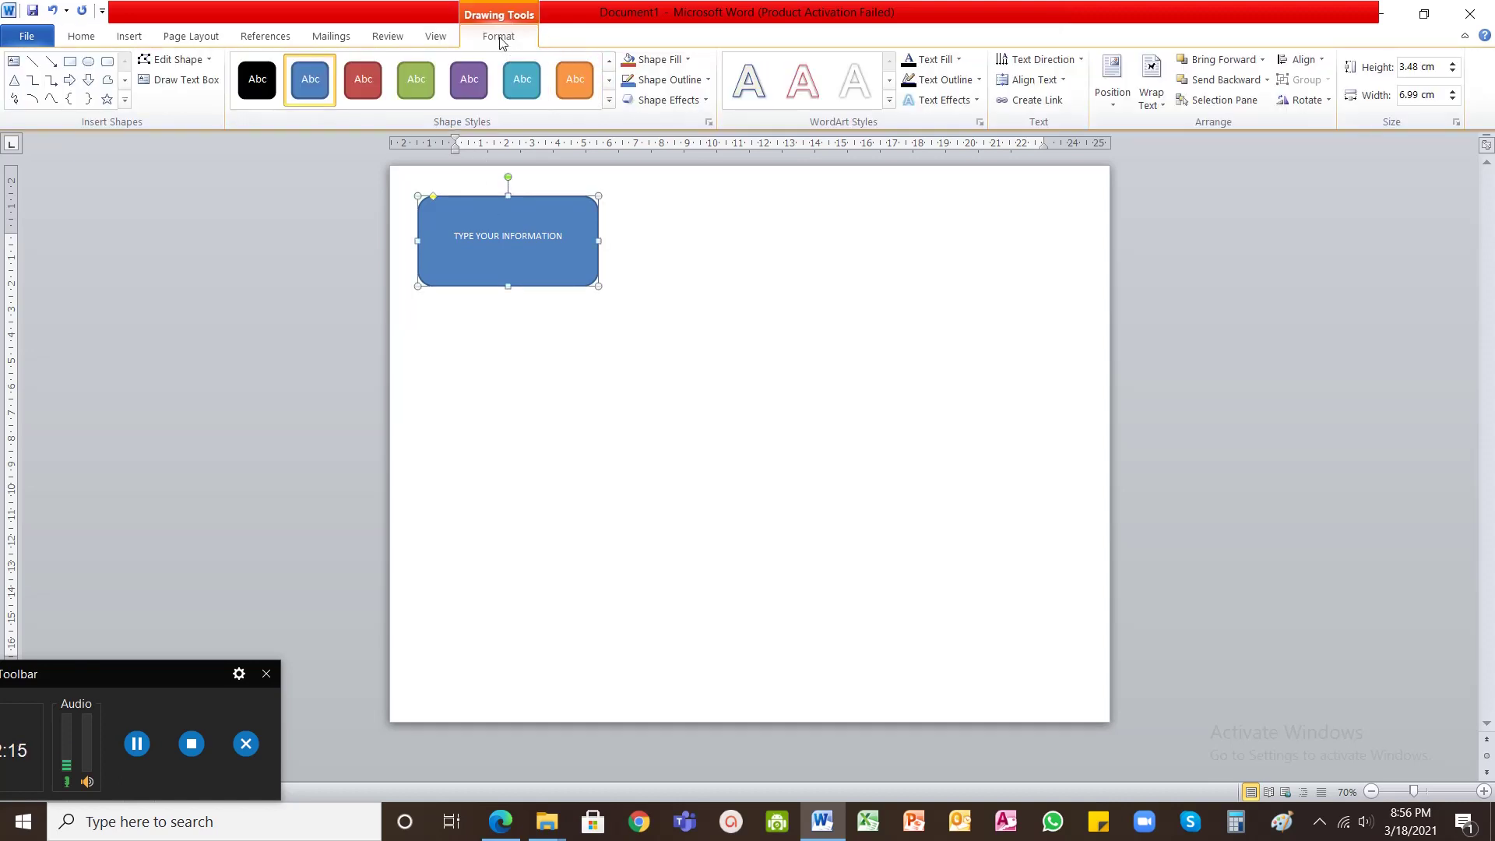
{"action": "left_click", "coordinate": [363, 84]}
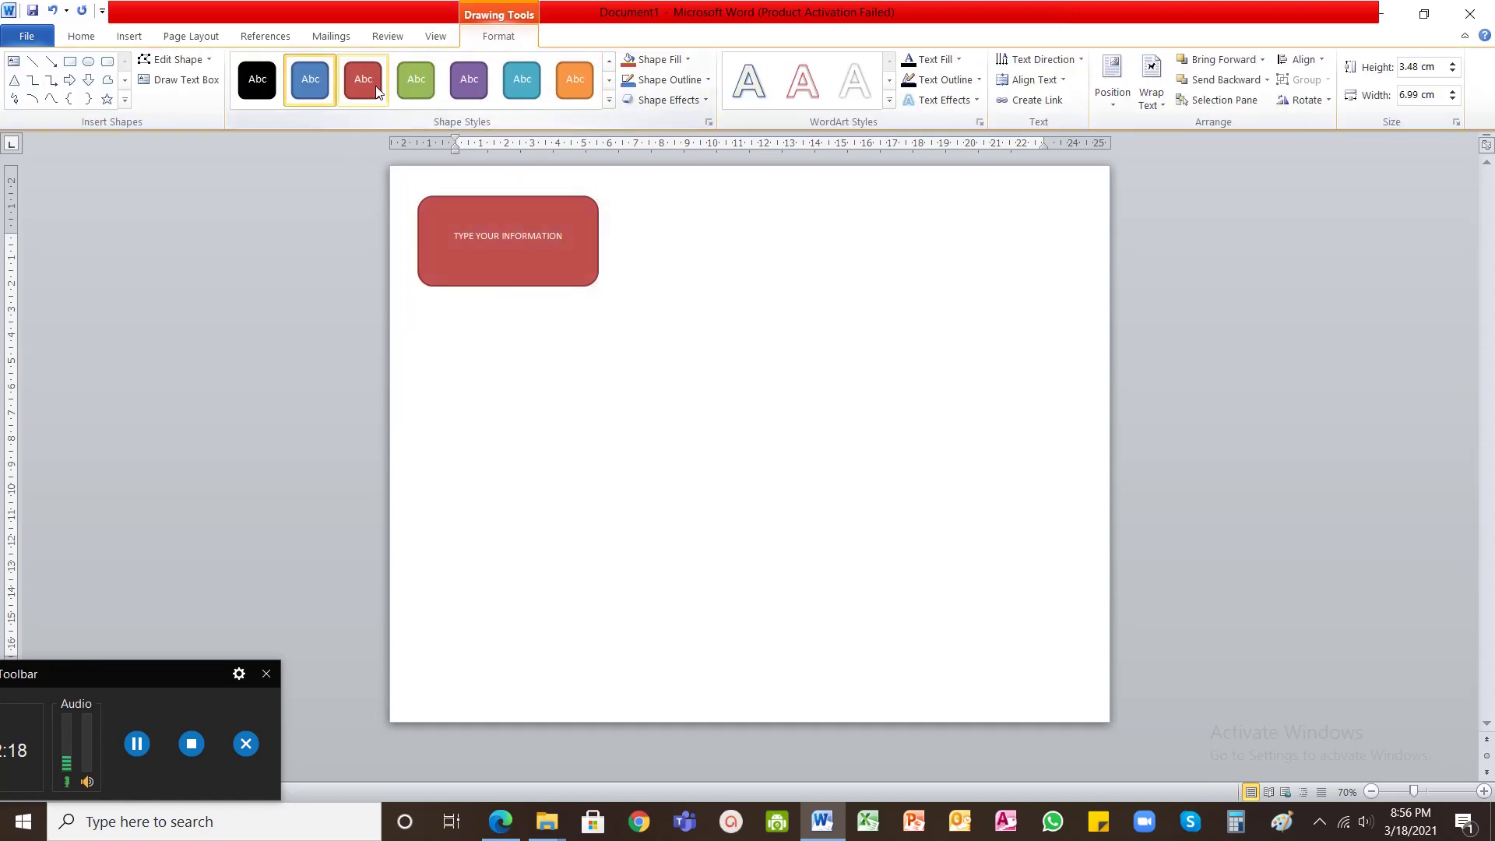
{"action": "left_click", "coordinate": [521, 83]}
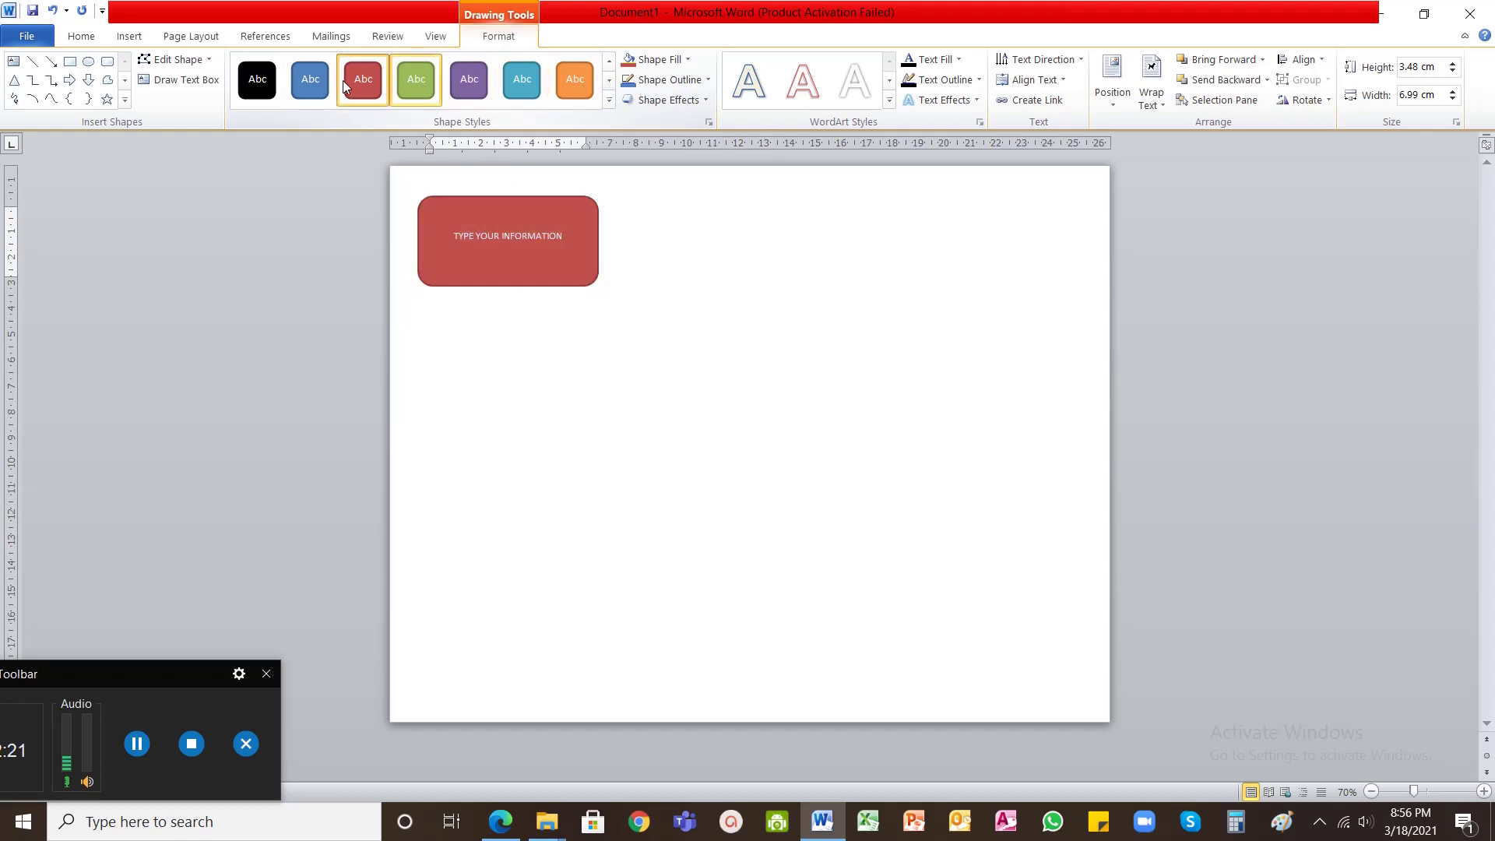
{"action": "left_click", "coordinate": [308, 84]}
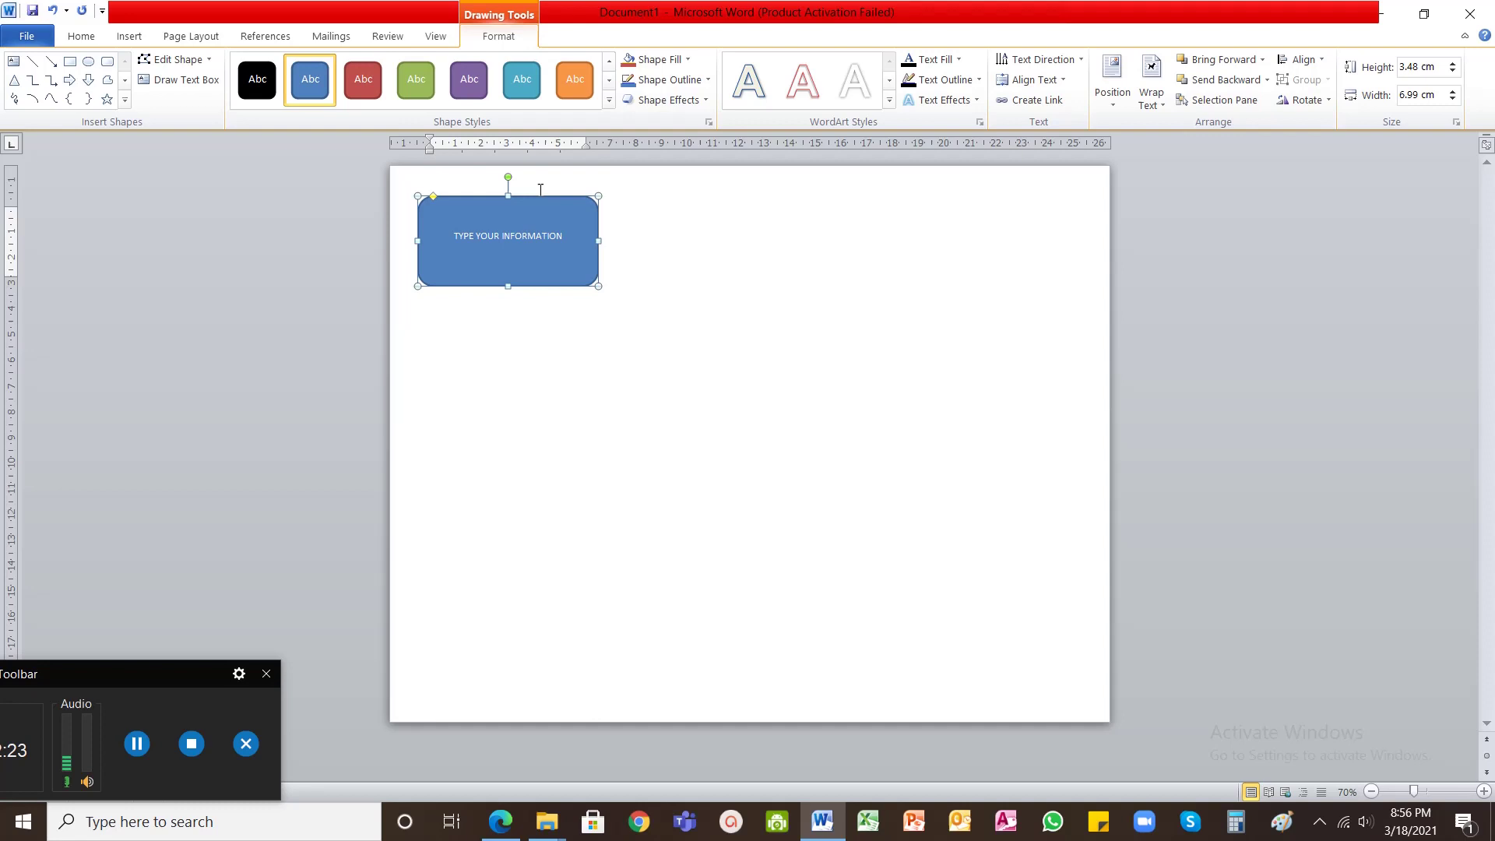
{"action": "left_click", "coordinate": [609, 99]}
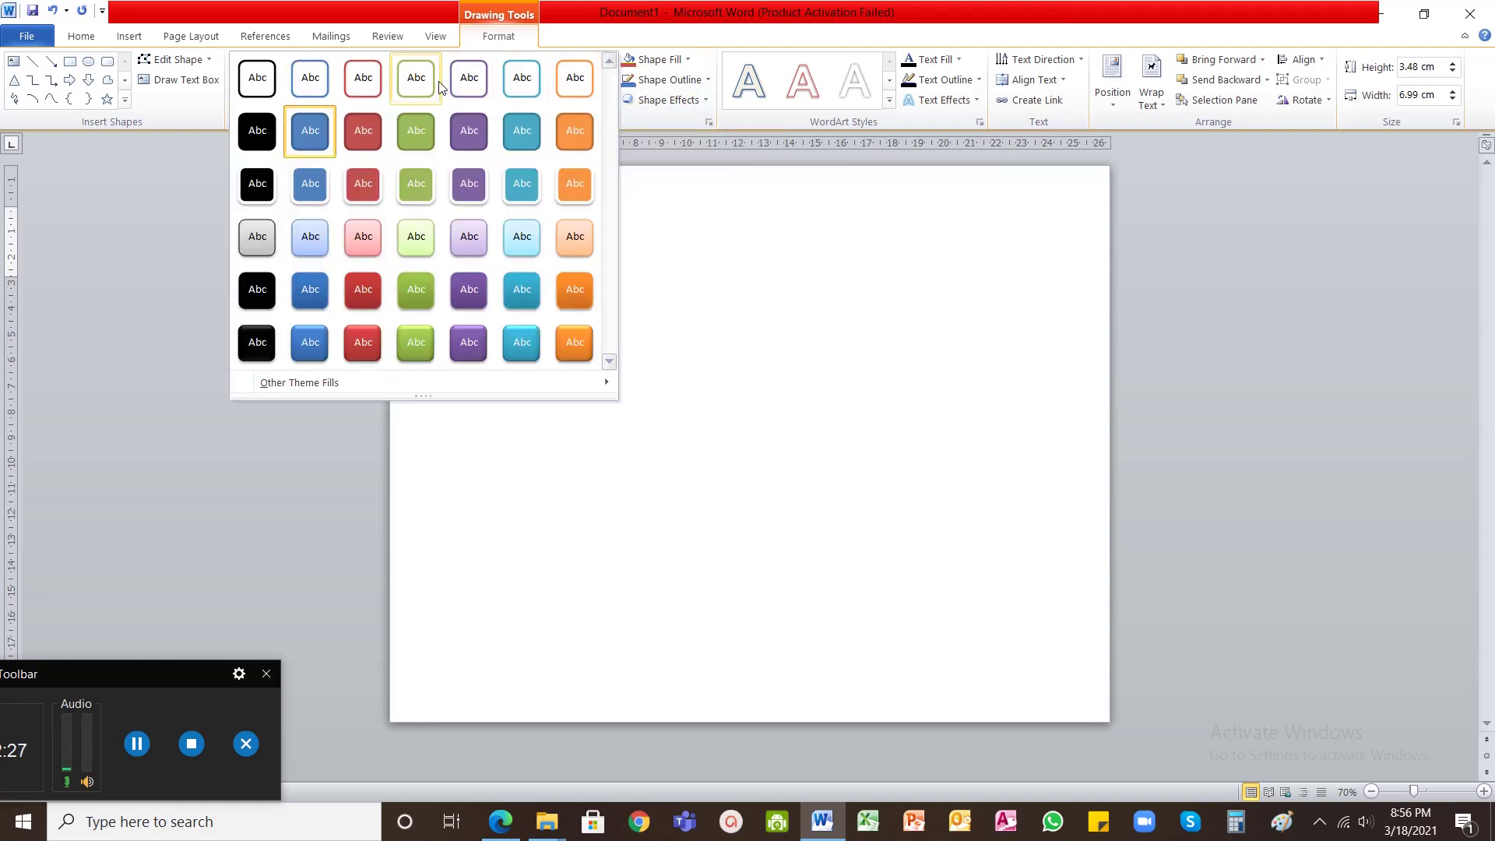
{"action": "left_click", "coordinate": [264, 81]}
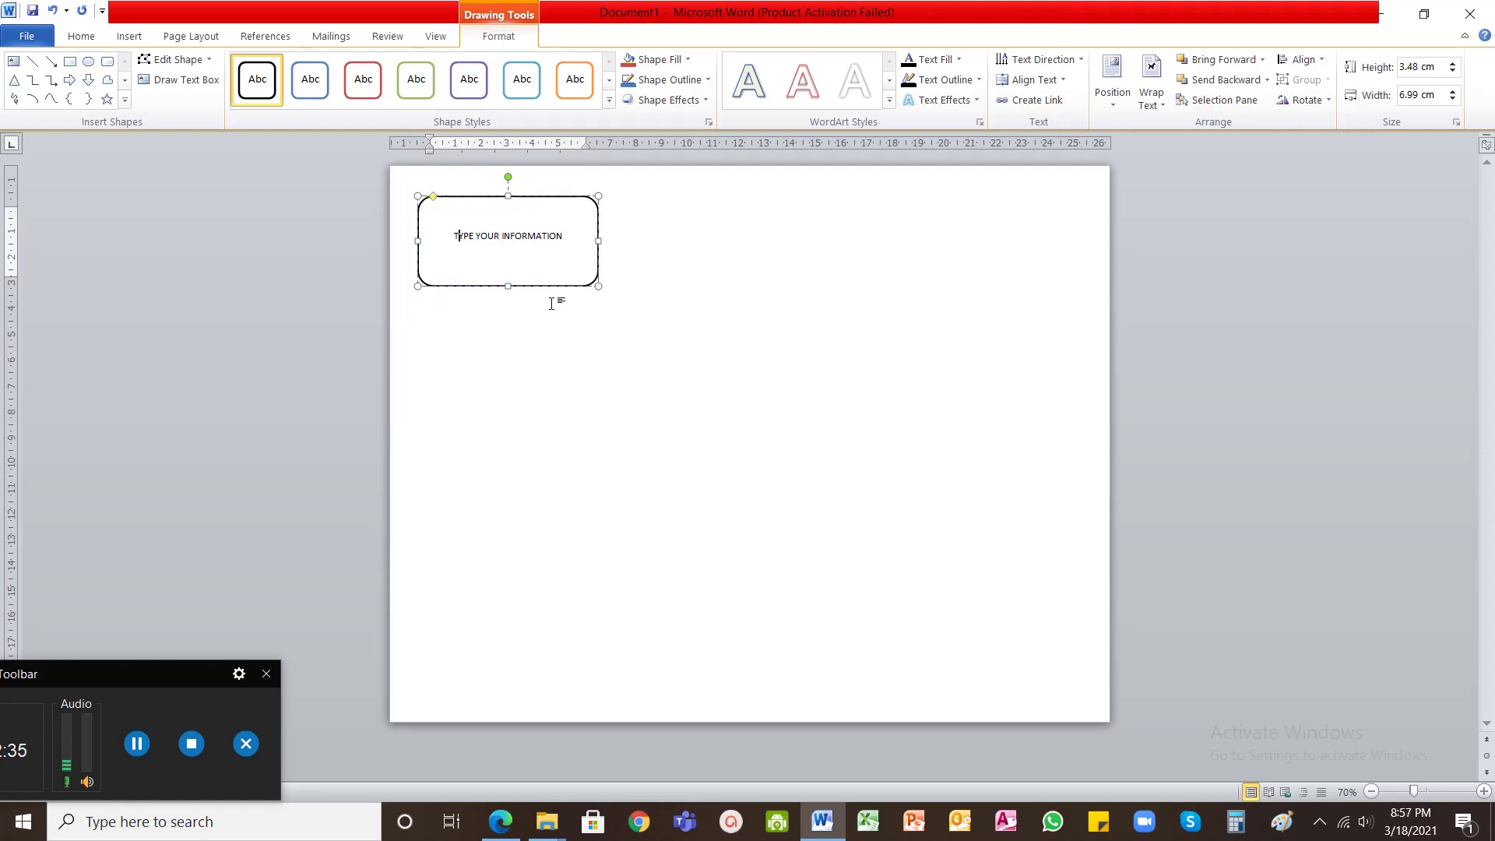
{"action": "left_click", "coordinate": [670, 326]}
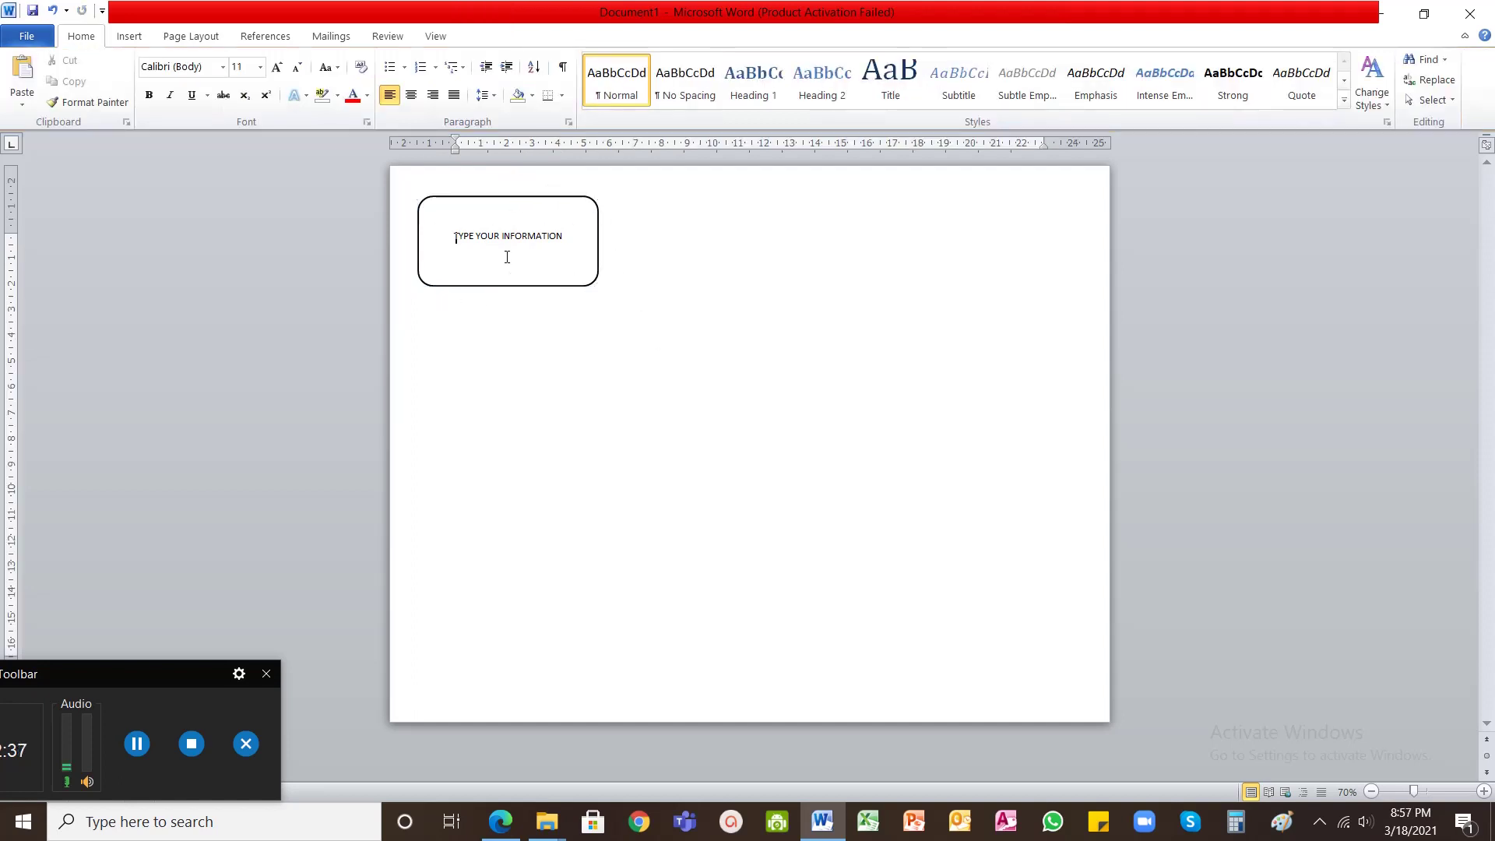
{"action": "left_click", "coordinate": [515, 287]}
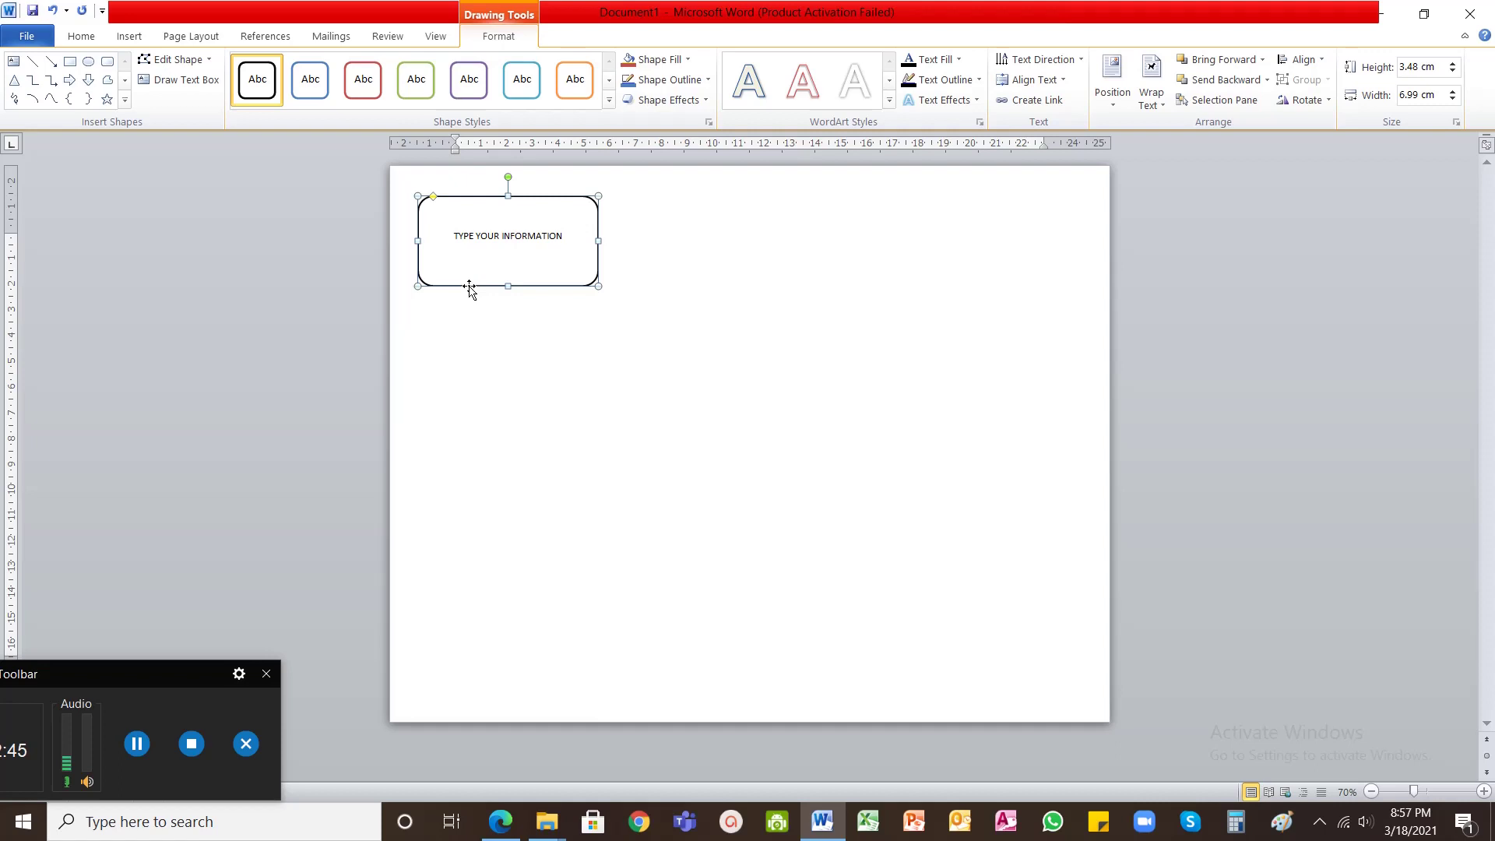
Move and resize the box, ending at 4.84 cm by 6.68 cm at the page's top-left
{"action": "left_click_drag", "start_coordinate": [470, 288], "coordinate": [960, 284]}
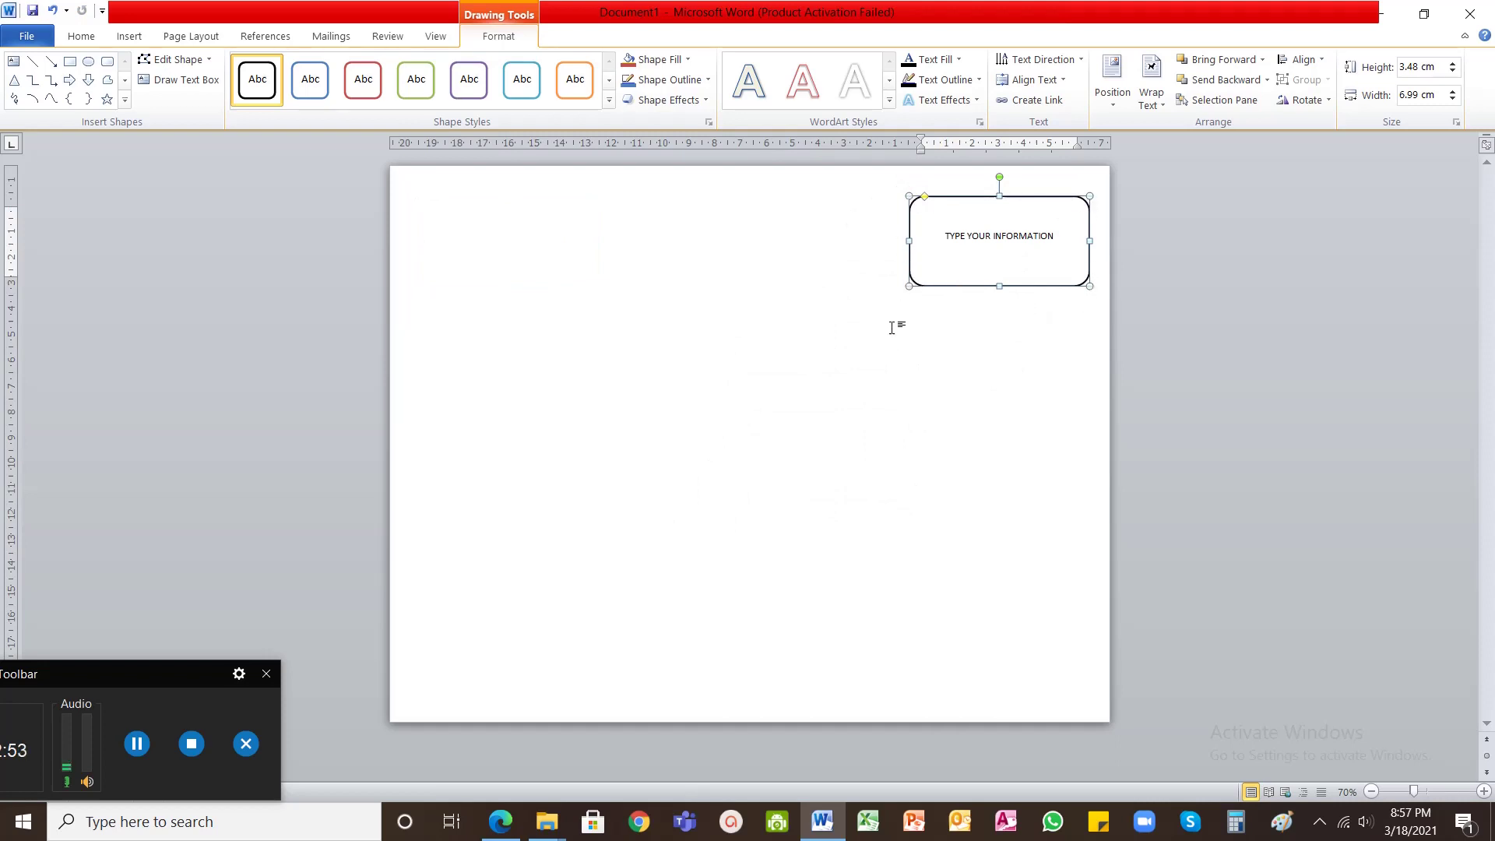
{"action": "mouse_move", "coordinate": [910, 286]}
{"action": "left_mouse_down"}
{"action": "mouse_move", "coordinate": [758, 394]}
{"action": "mouse_move", "coordinate": [909, 262]}
{"action": "left_mouse_up"}
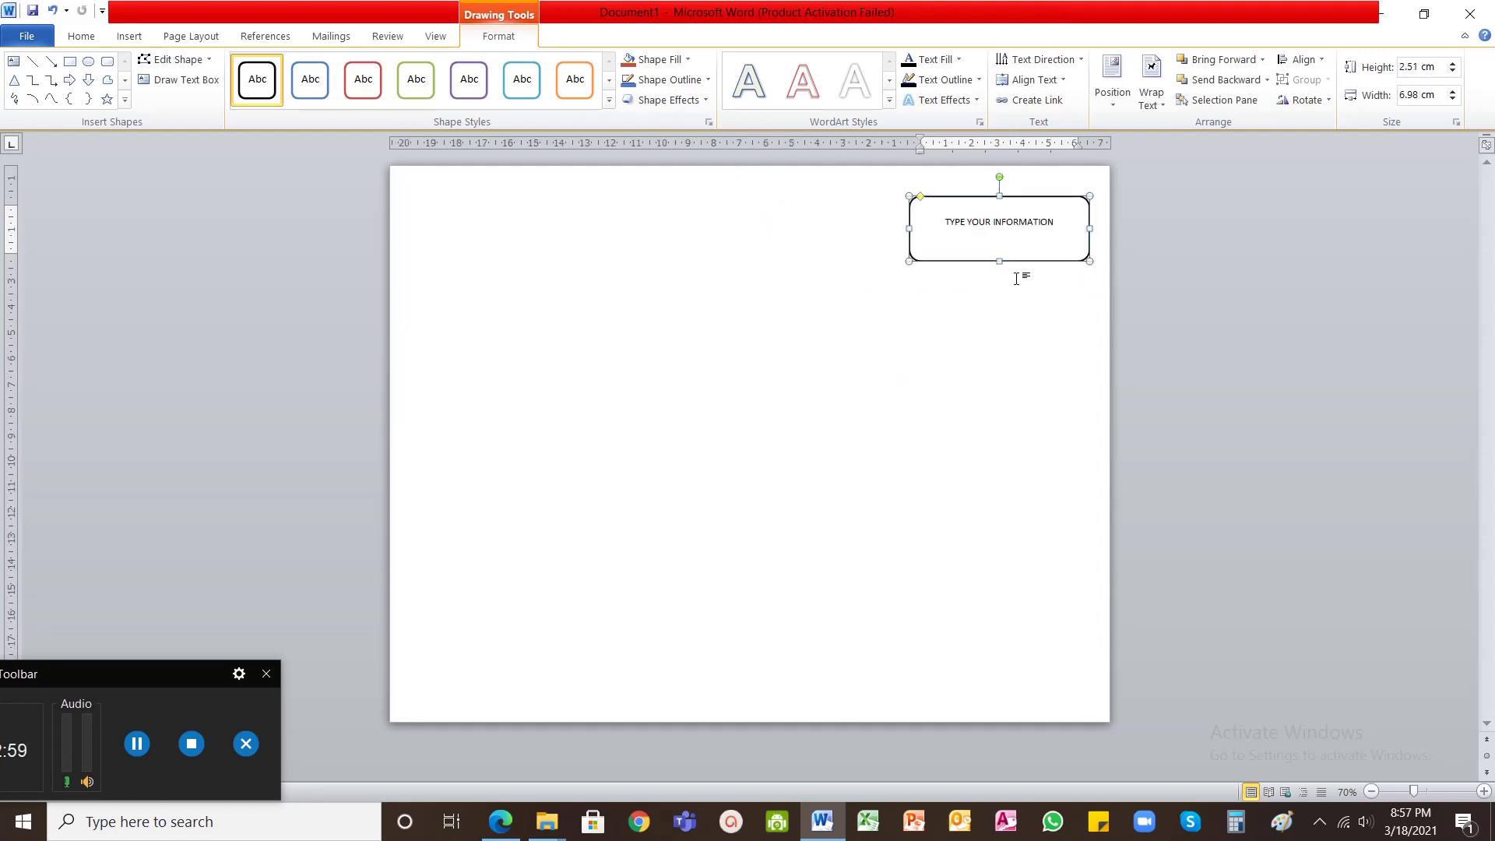
{"action": "left_click_drag", "start_coordinate": [1000, 262], "coordinate": [999, 423]}
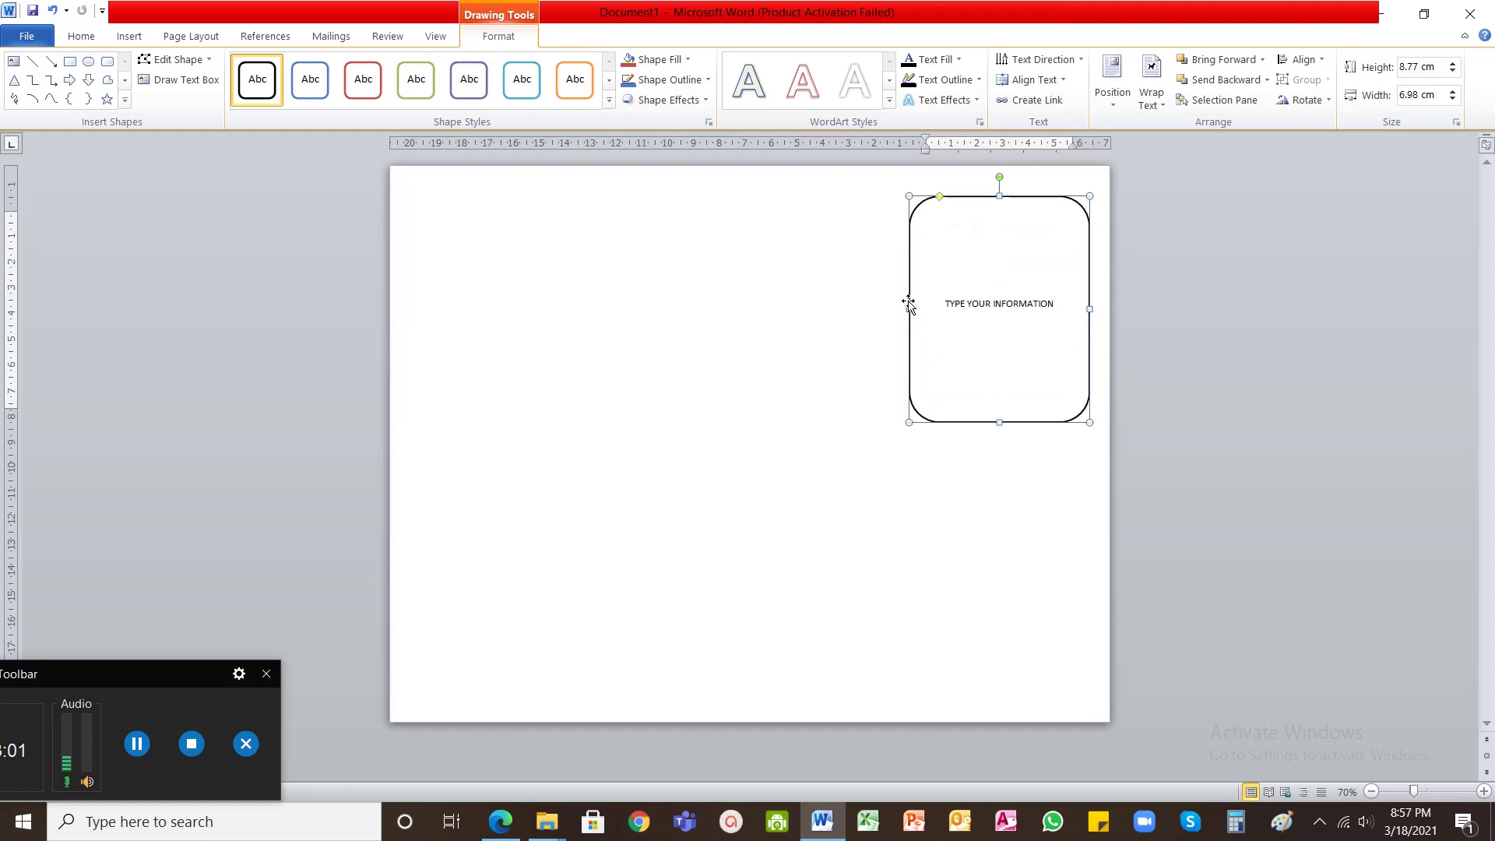
{"action": "left_click_drag", "start_coordinate": [909, 303], "coordinate": [663, 310]}
{"action": "left_click_drag", "start_coordinate": [877, 423], "coordinate": [880, 543]}
{"action": "left_click_drag", "start_coordinate": [663, 544], "coordinate": [478, 306]}
Copy the box and paste two duplicates, lining them up in a row to its right
{"action": "left_click", "coordinate": [79, 38]}
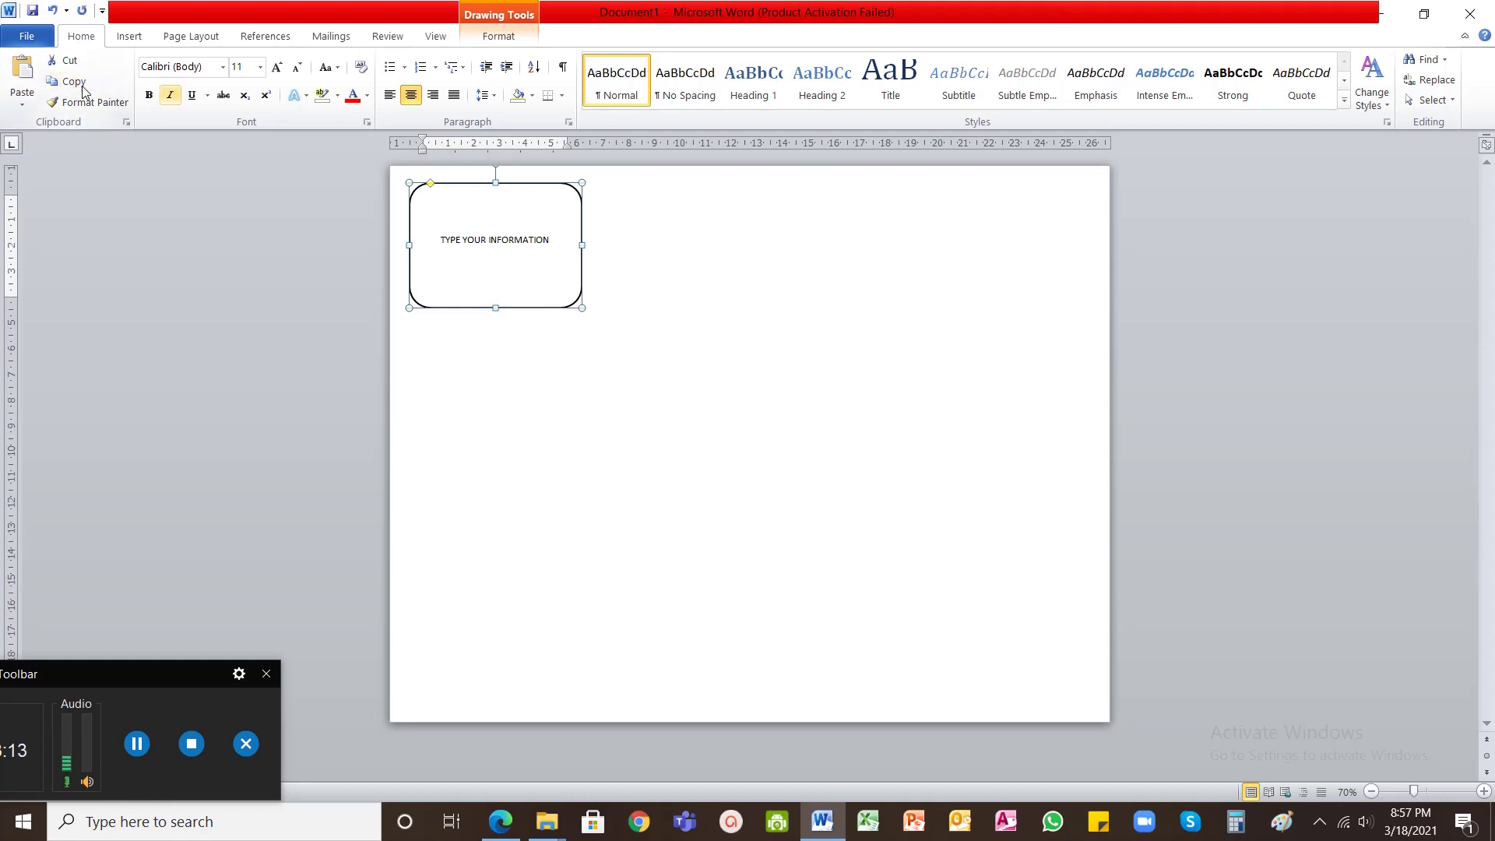
{"action": "left_click", "coordinate": [702, 309]}
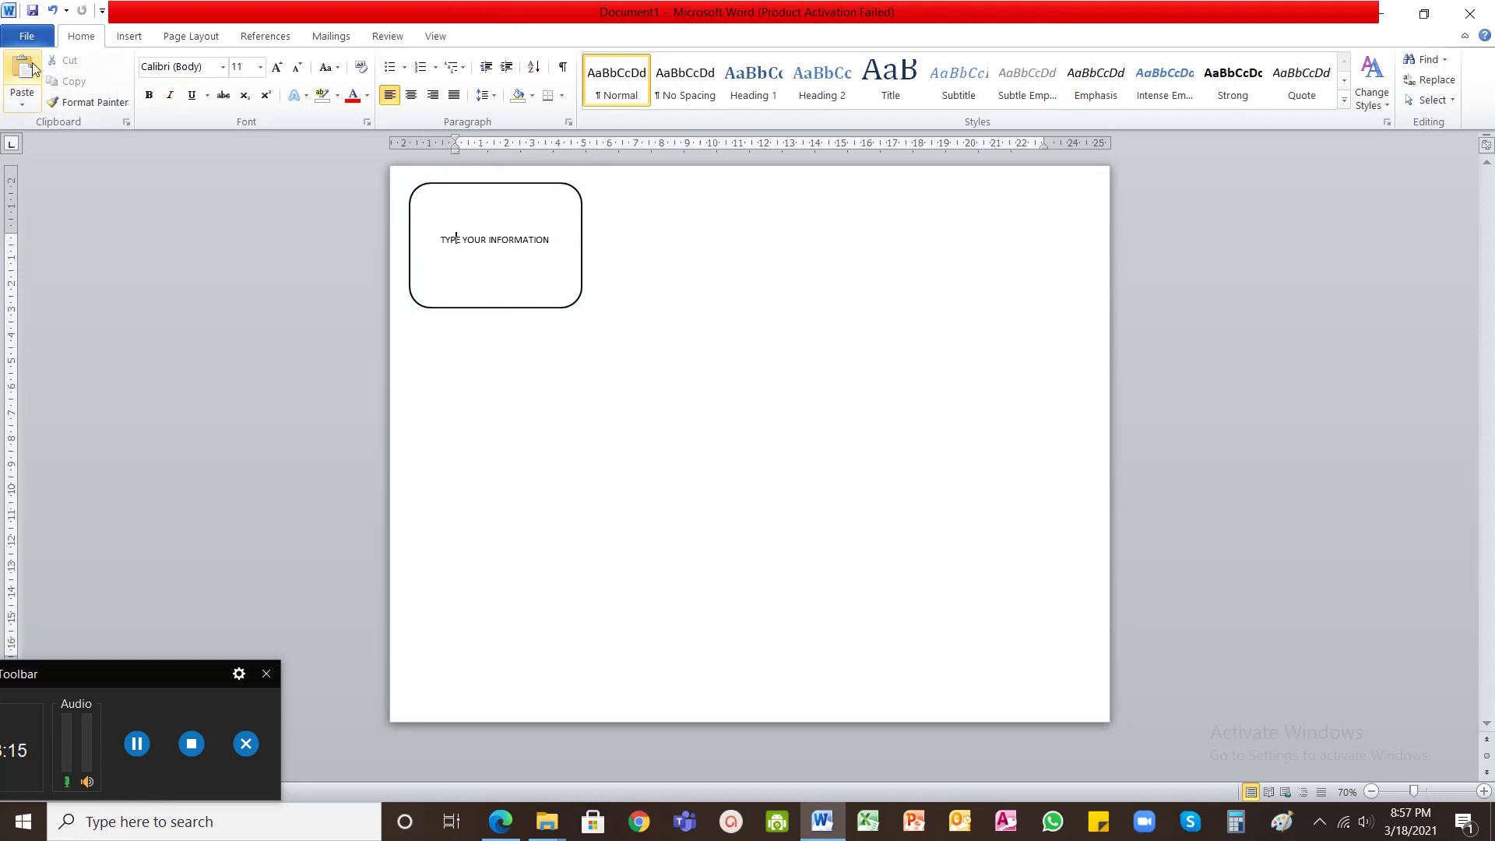
{"action": "left_click", "coordinate": [29, 72]}
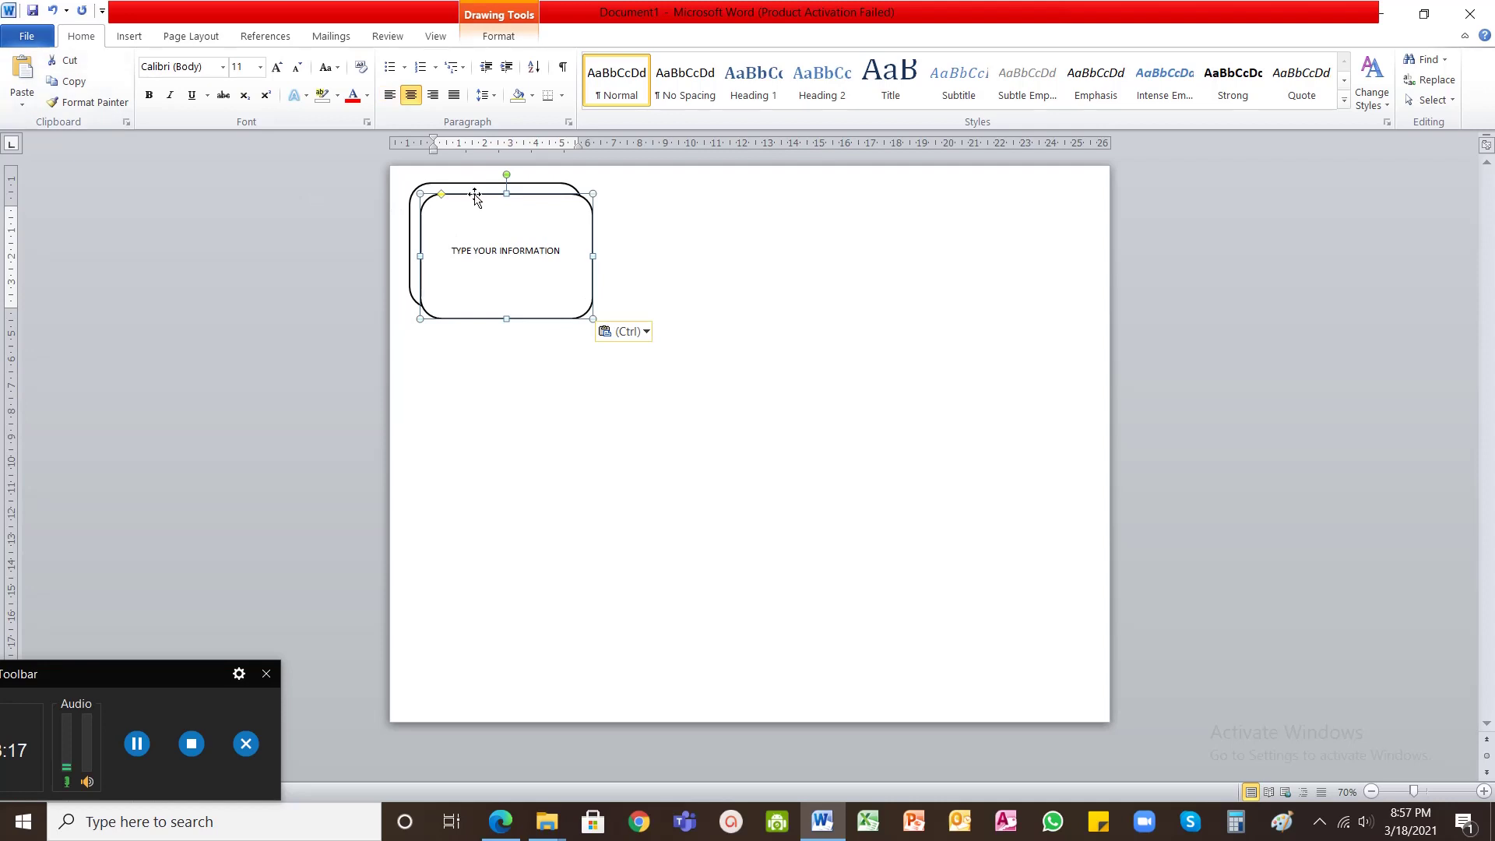
{"action": "left_click_drag", "start_coordinate": [473, 201], "coordinate": [664, 184]}
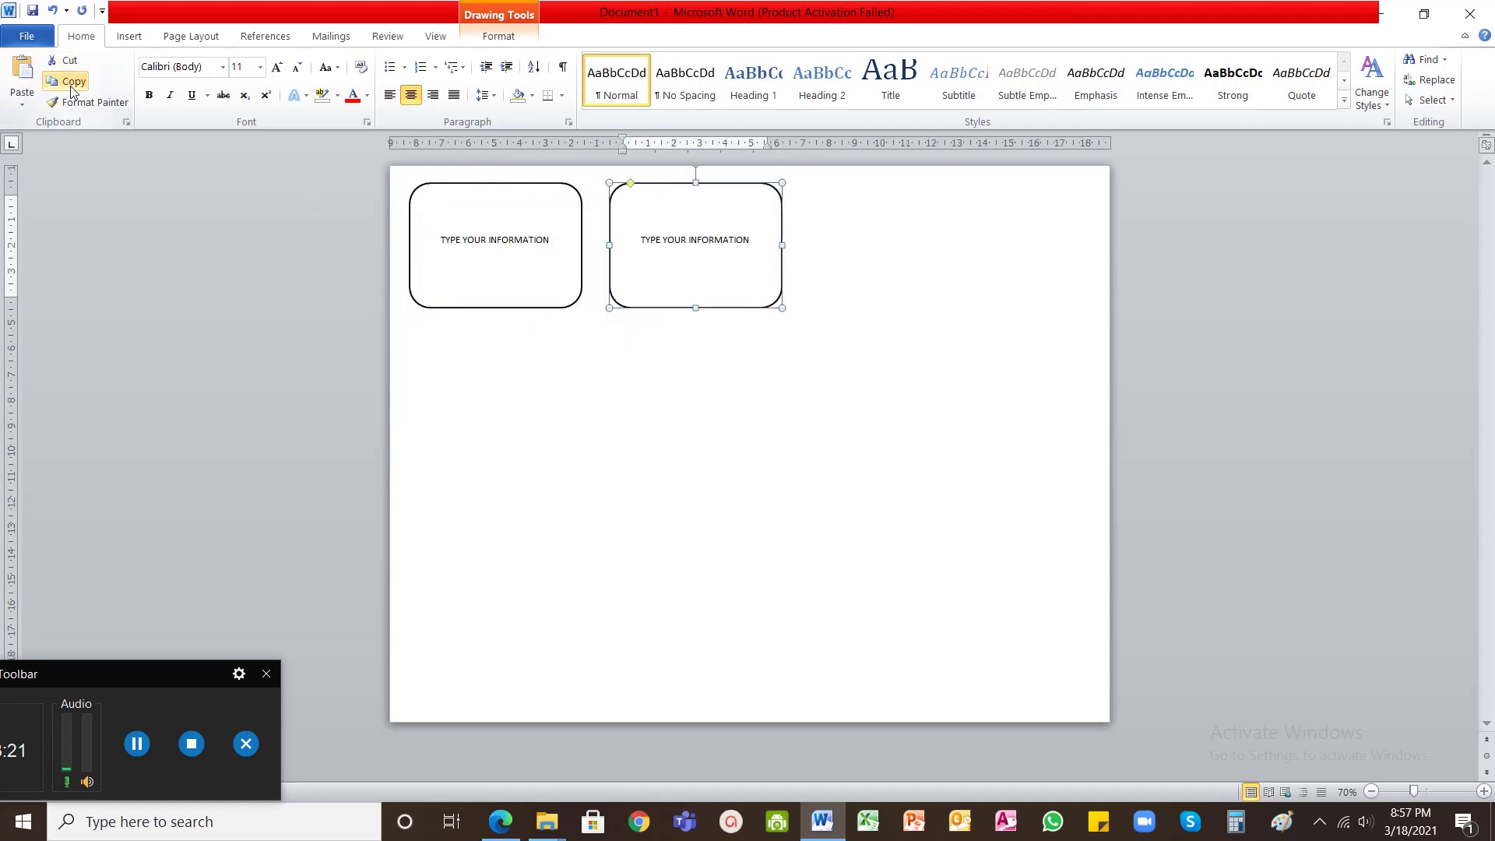
{"action": "left_click", "coordinate": [874, 299]}
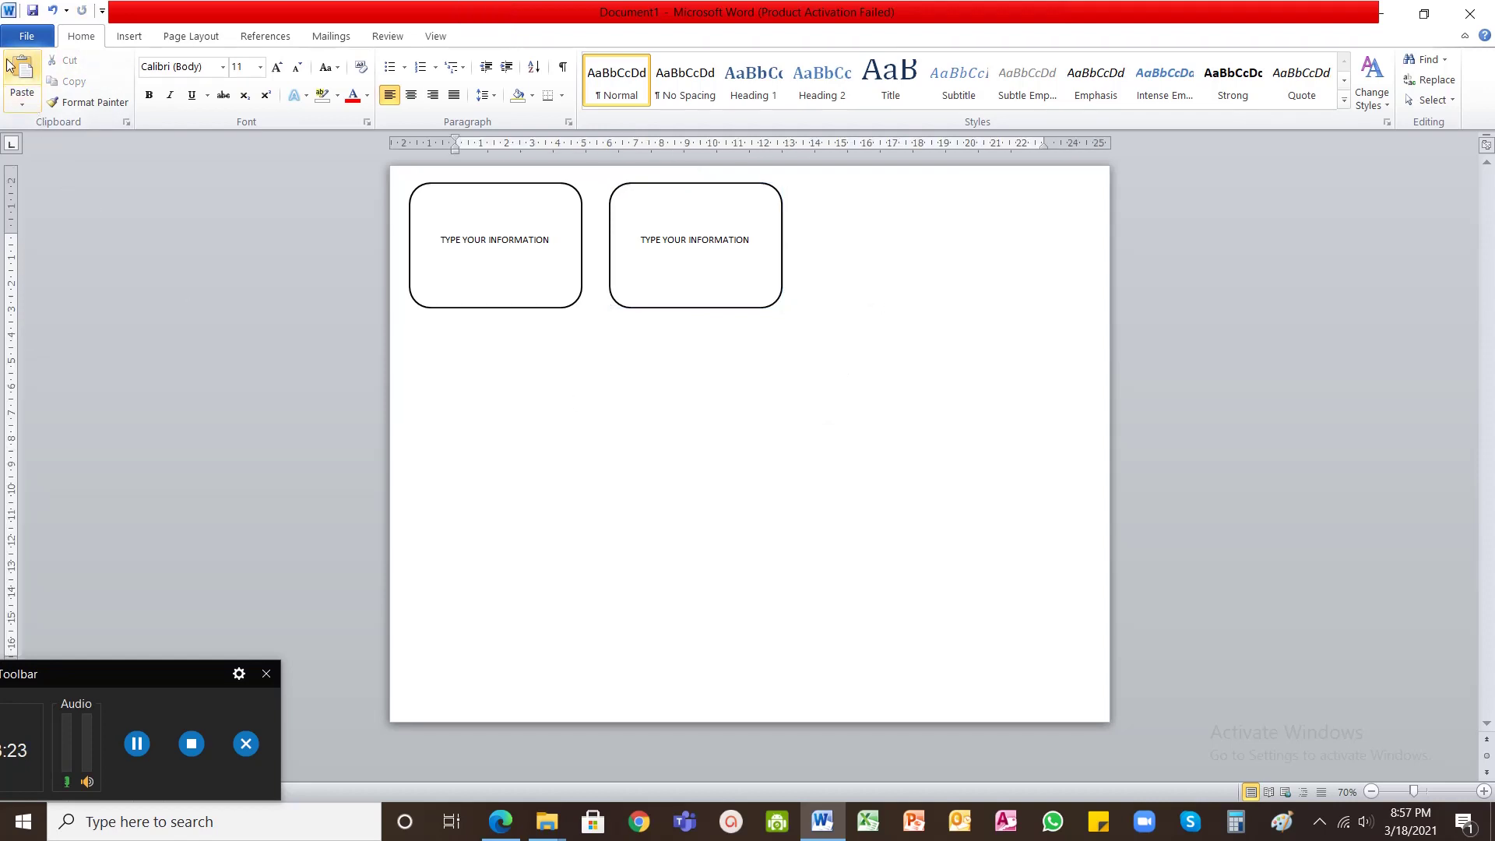
{"action": "left_click", "coordinate": [22, 78]}
{"action": "left_click_drag", "start_coordinate": [651, 319], "coordinate": [861, 321]}
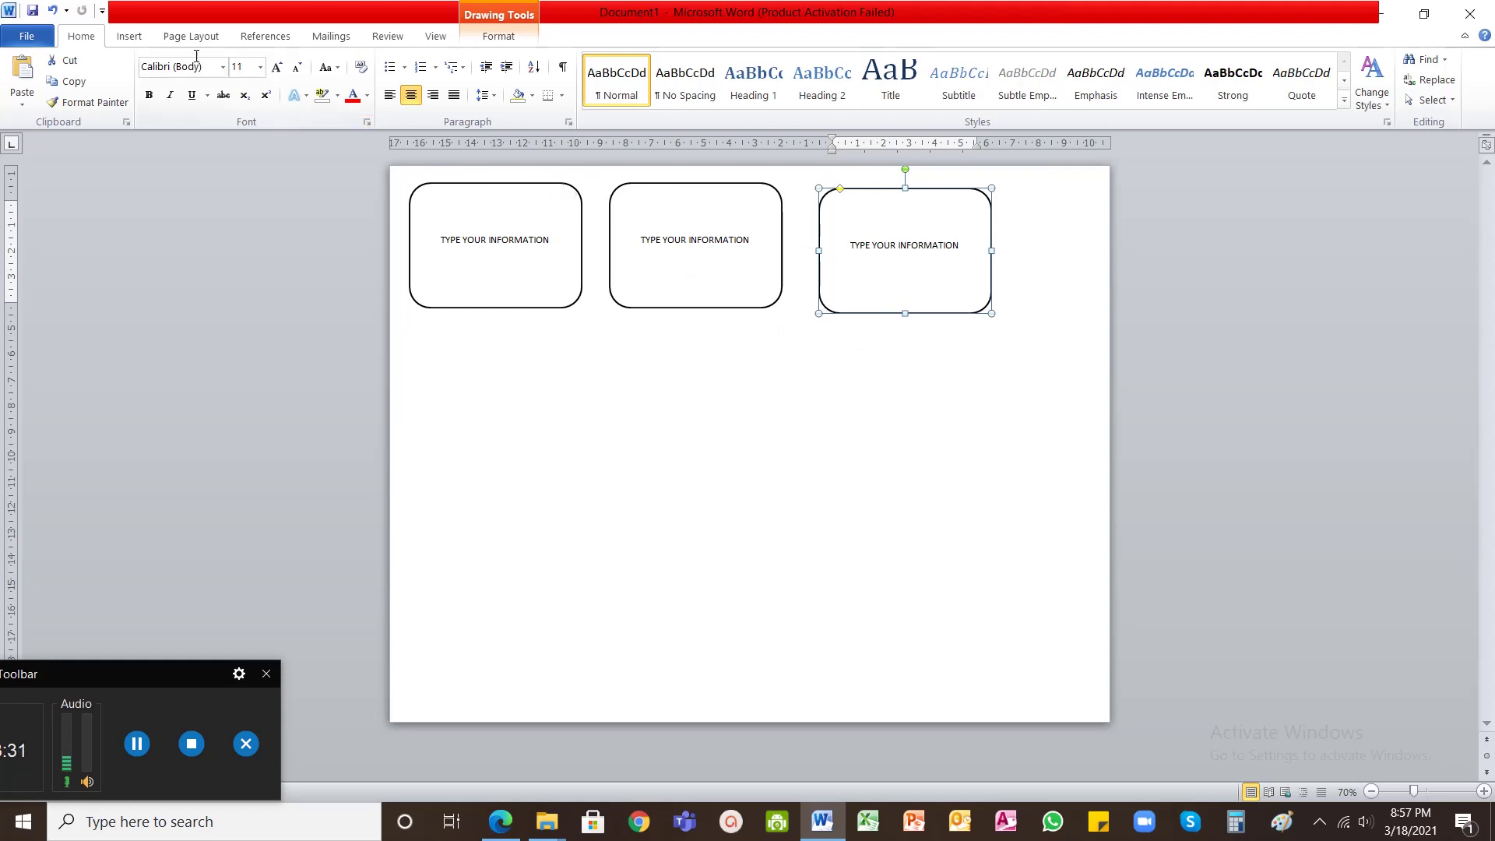
Delete the left, middle and right rounded boxes one by one
{"action": "left_click", "coordinate": [129, 36]}
{"action": "left_click", "coordinate": [264, 105]}
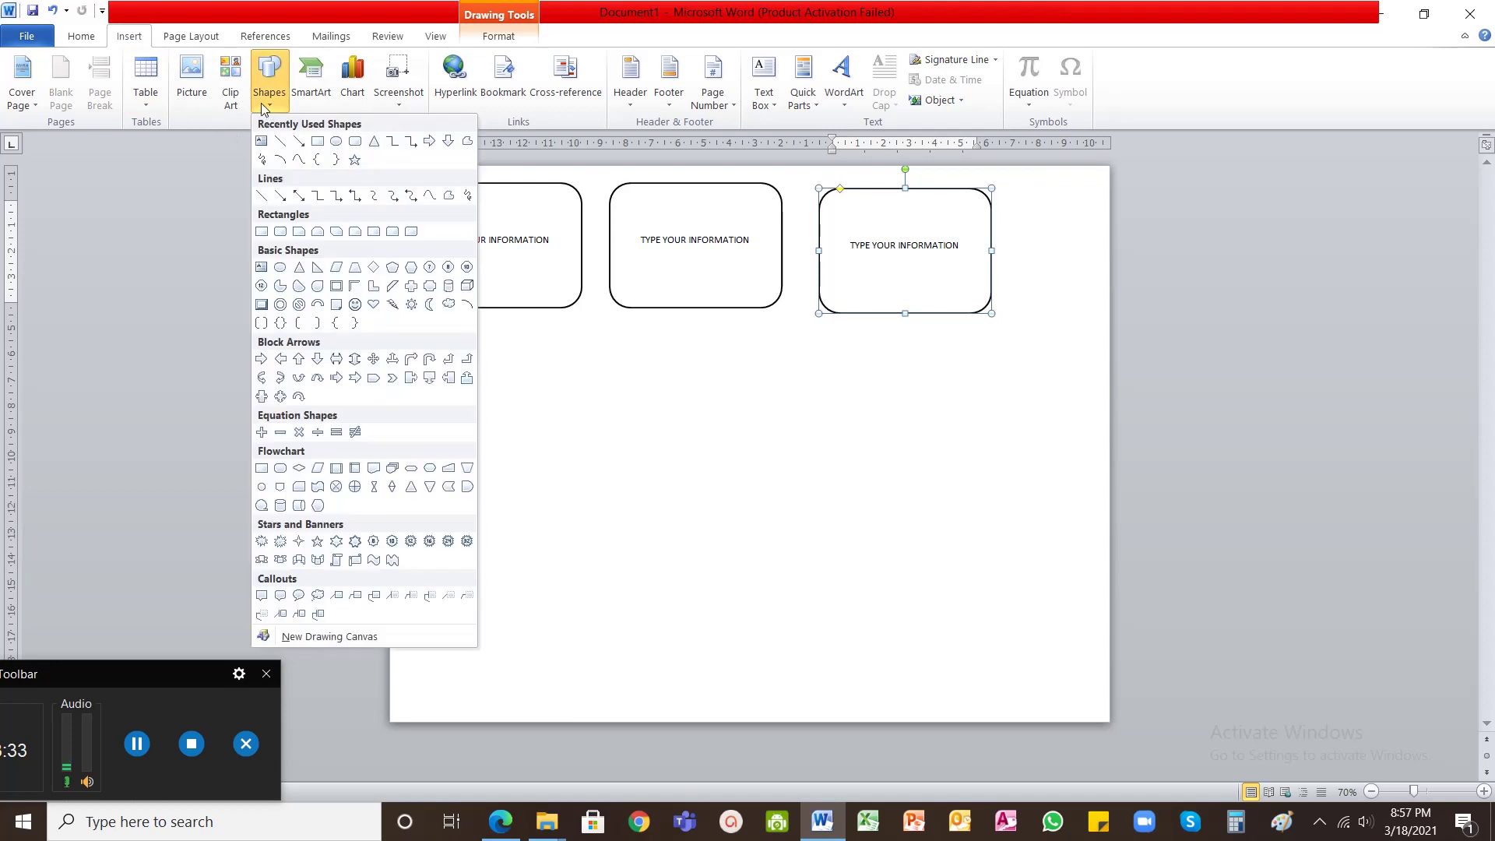
{"action": "left_click", "coordinate": [576, 313]}
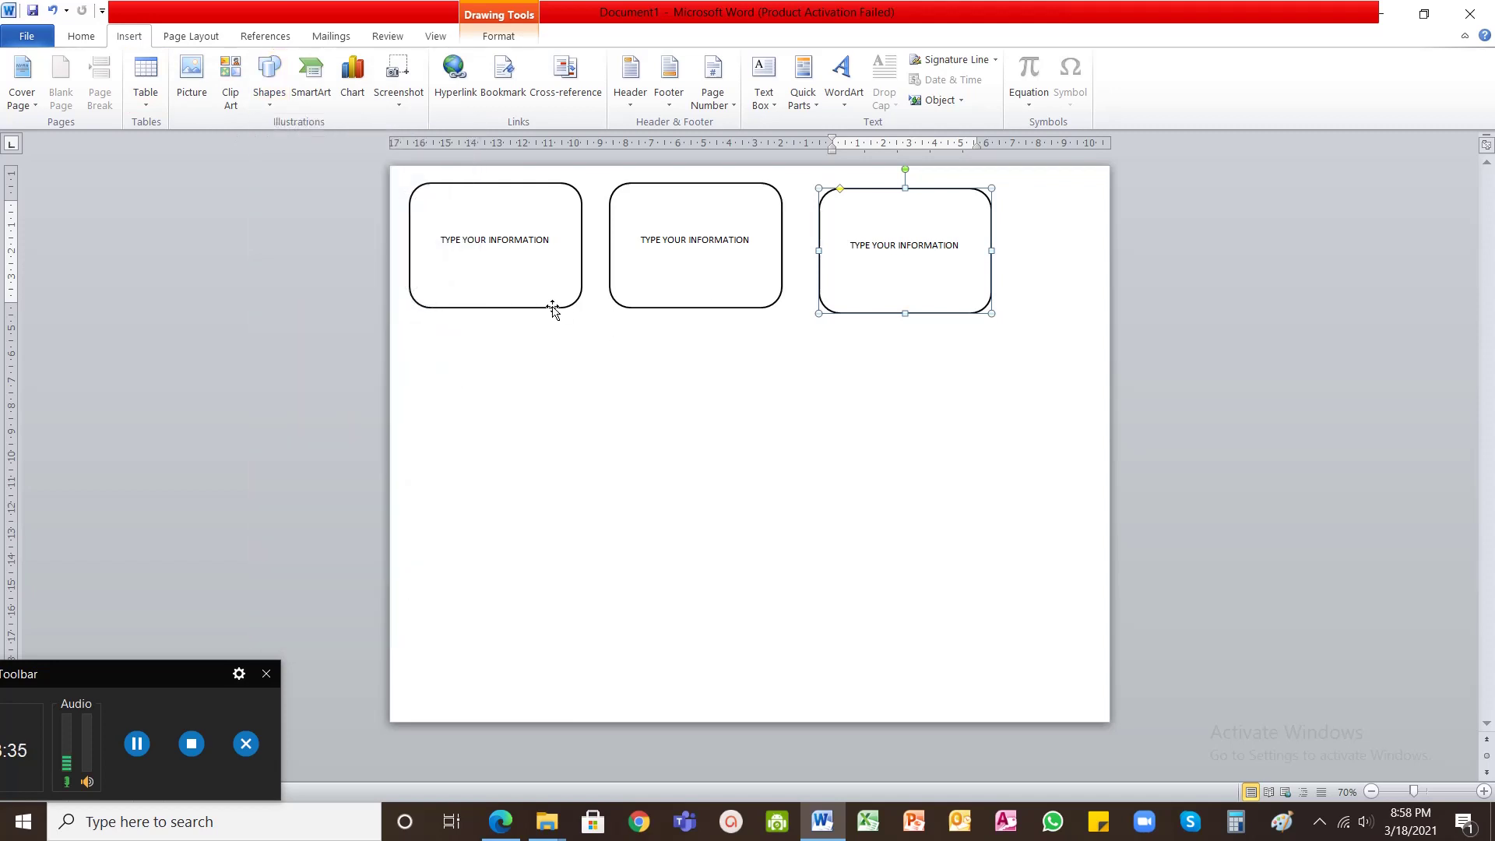
{"action": "left_click", "coordinate": [552, 306]}
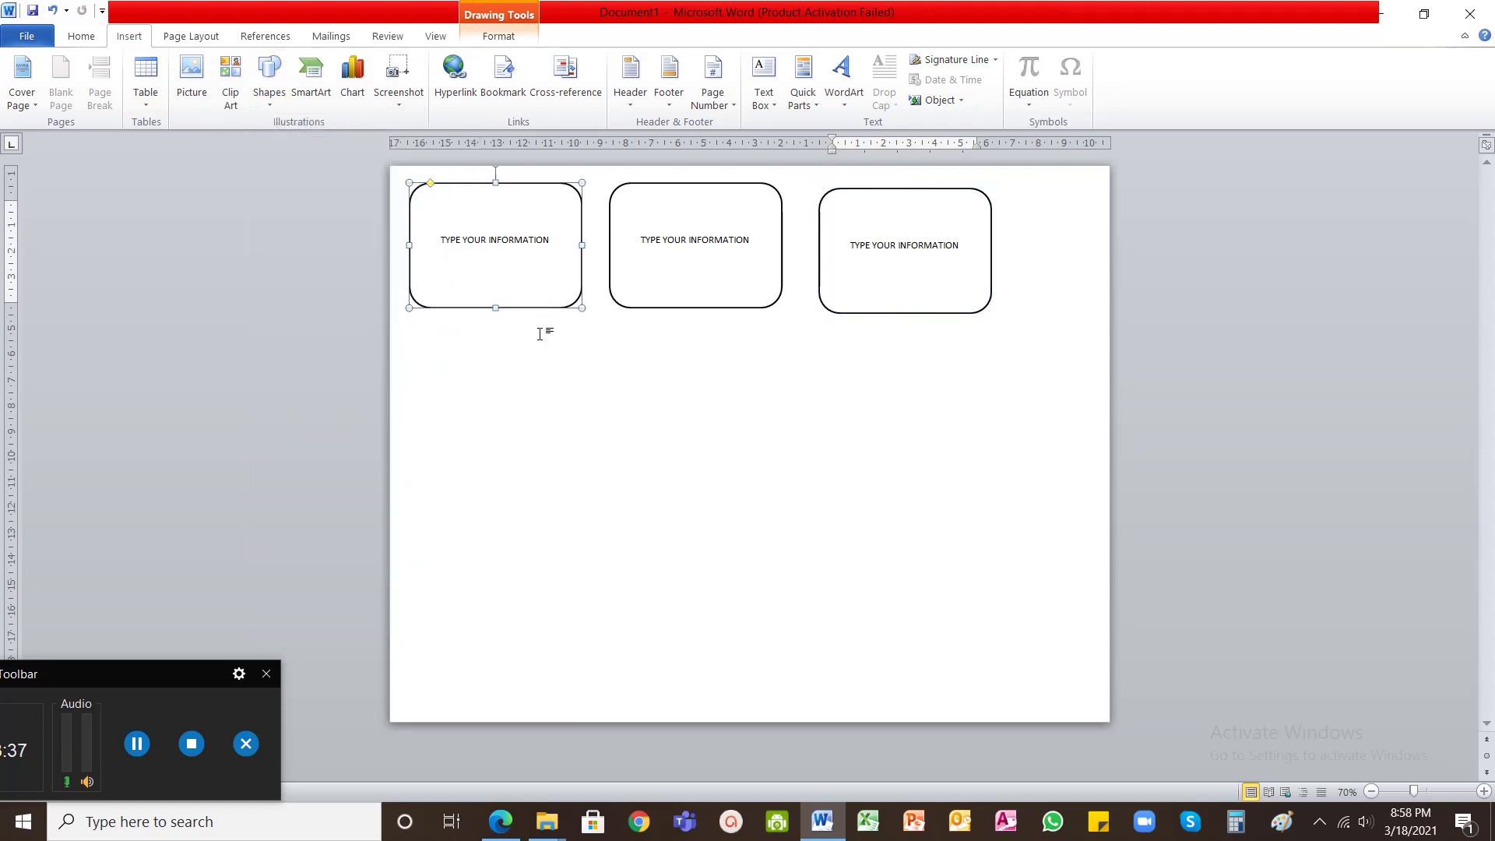
{"action": "key", "text": "Delete"}
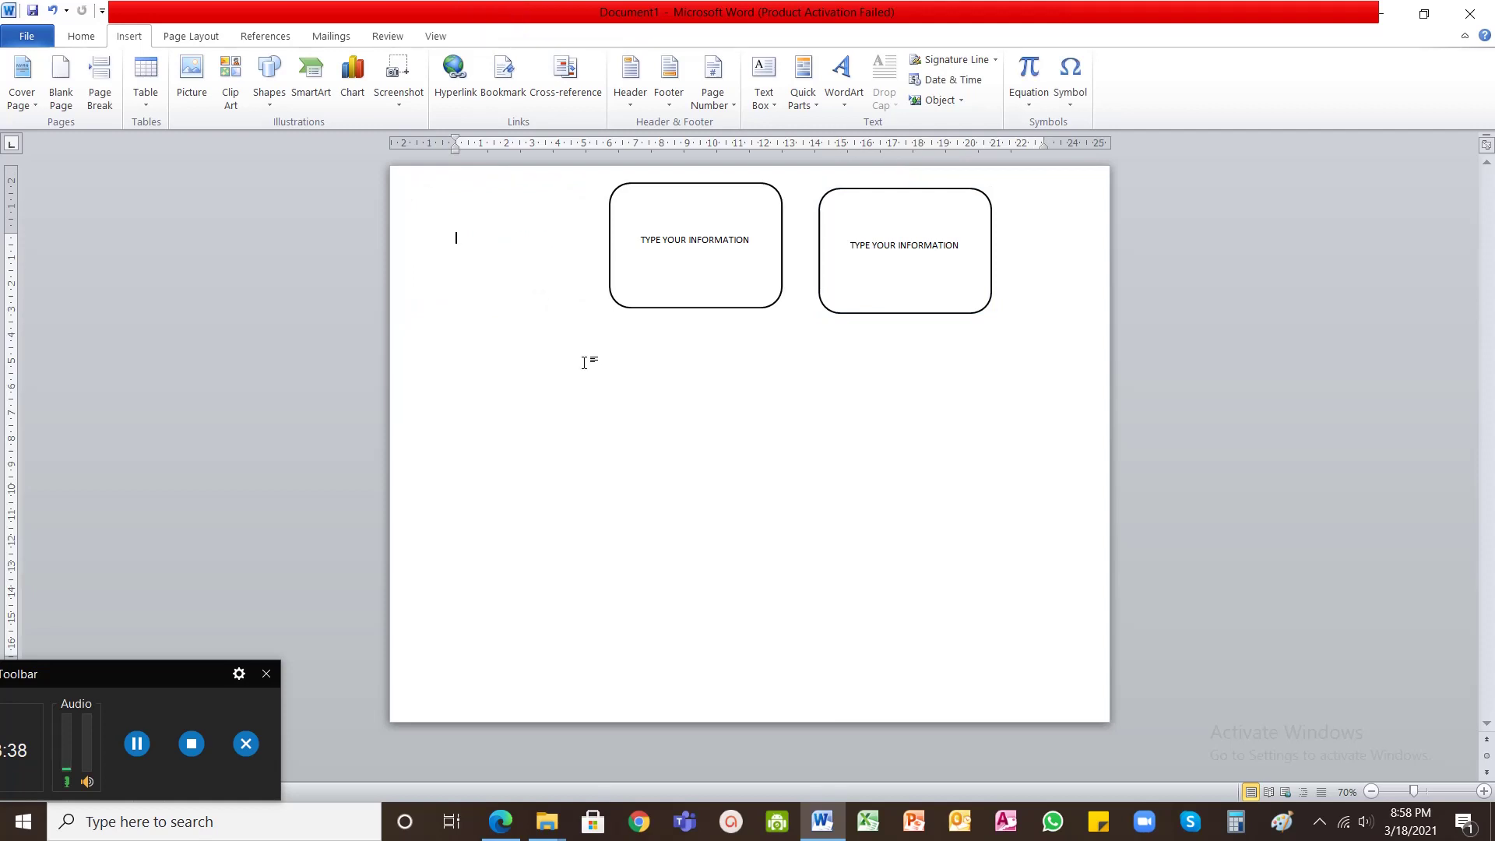
{"action": "left_click", "coordinate": [650, 305]}
{"action": "key", "text": "Delete"}
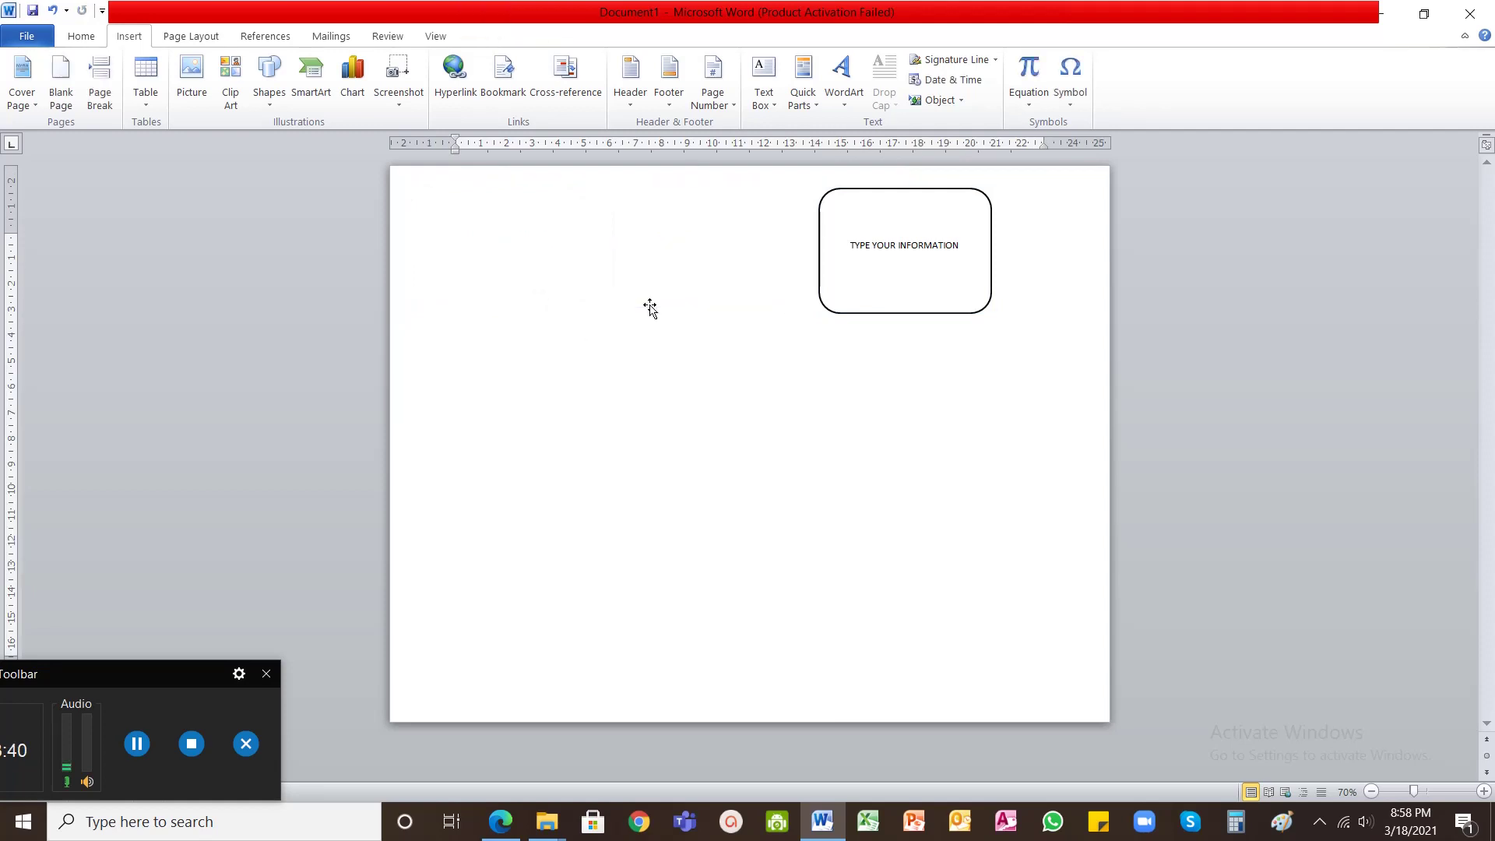
{"action": "left_click", "coordinate": [851, 314]}
{"action": "key", "text": "Delete"}
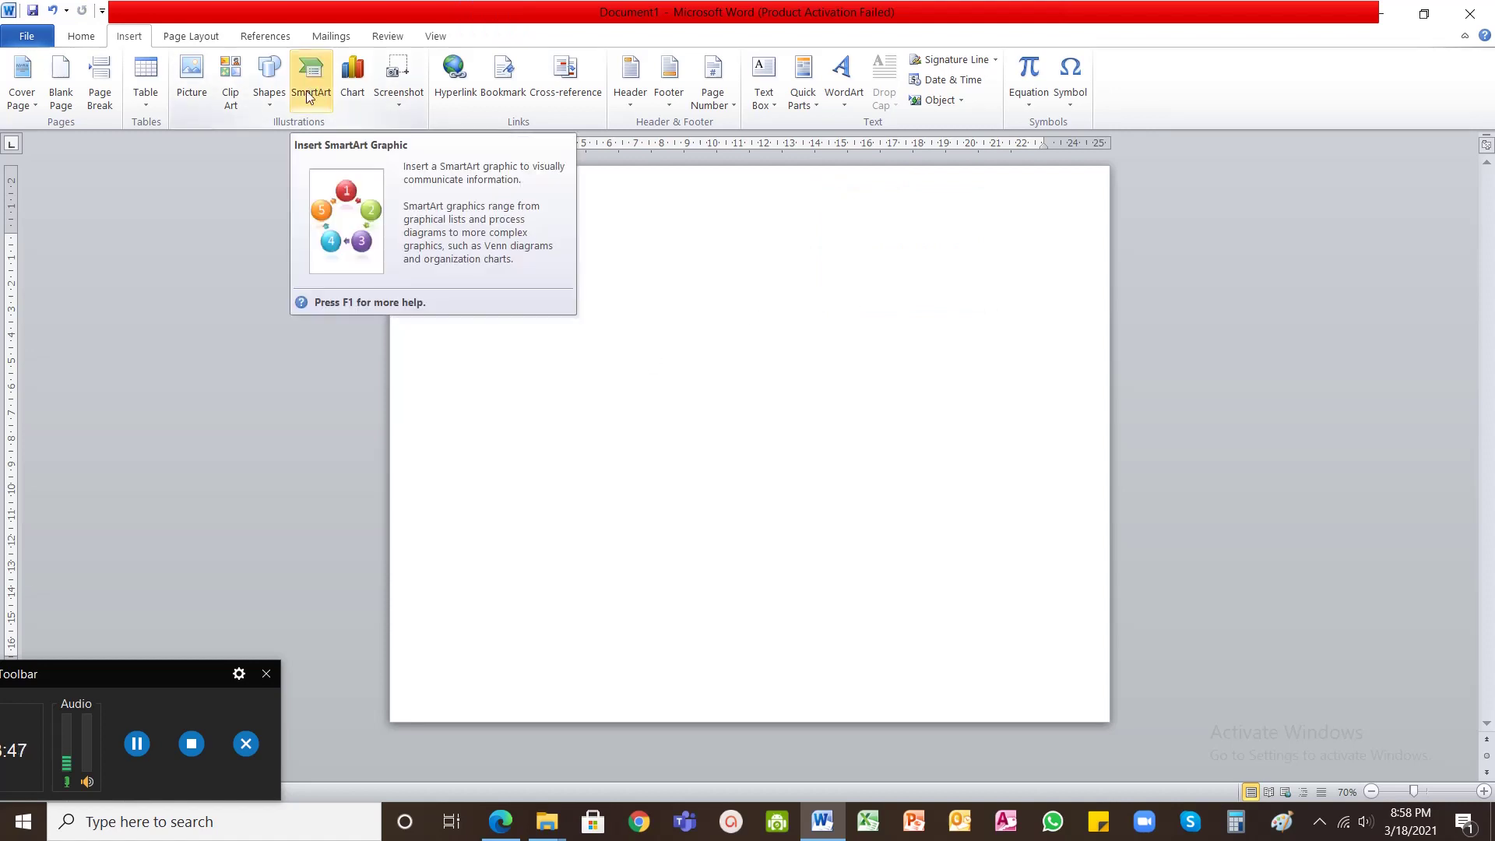
Open the SmartArt chooser and browse the Cycle and List layouts
{"action": "left_click_drag", "start_coordinate": [128, 675], "coordinate": [145, 680]}
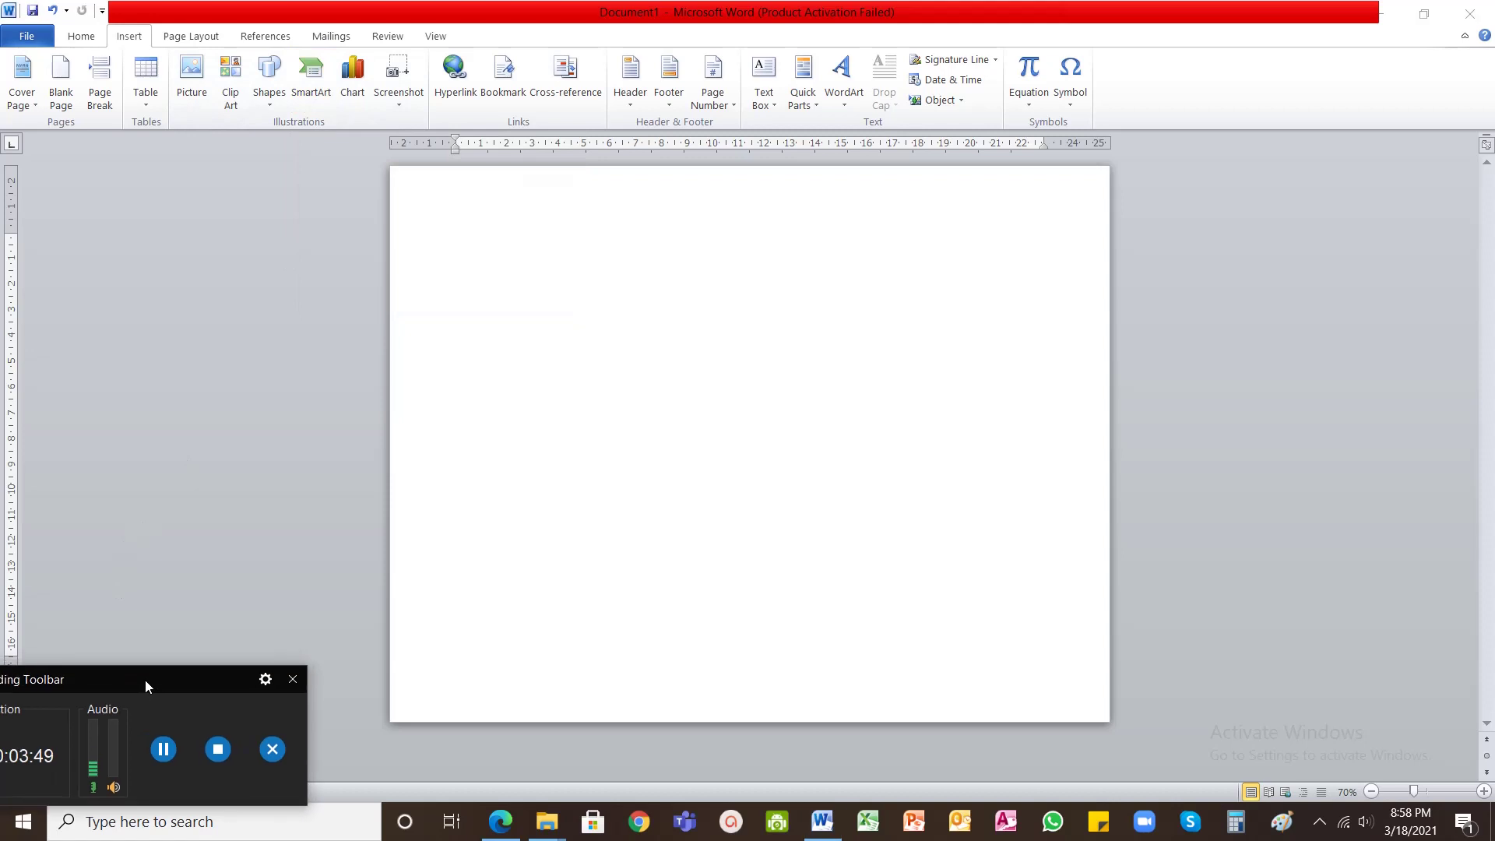
{"action": "left_click", "coordinate": [313, 85]}
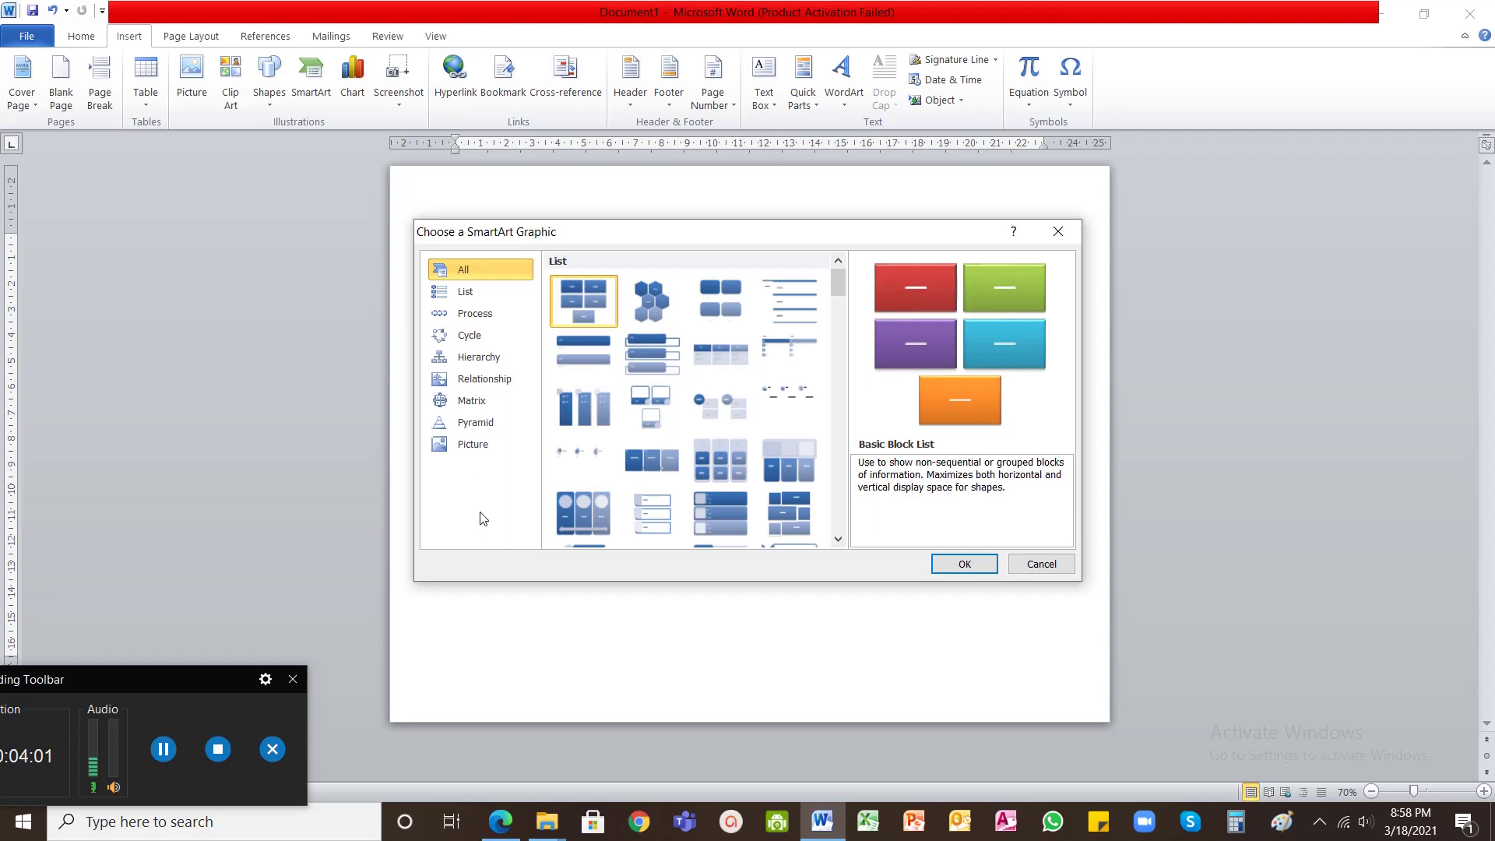
{"action": "left_click", "coordinate": [487, 343]}
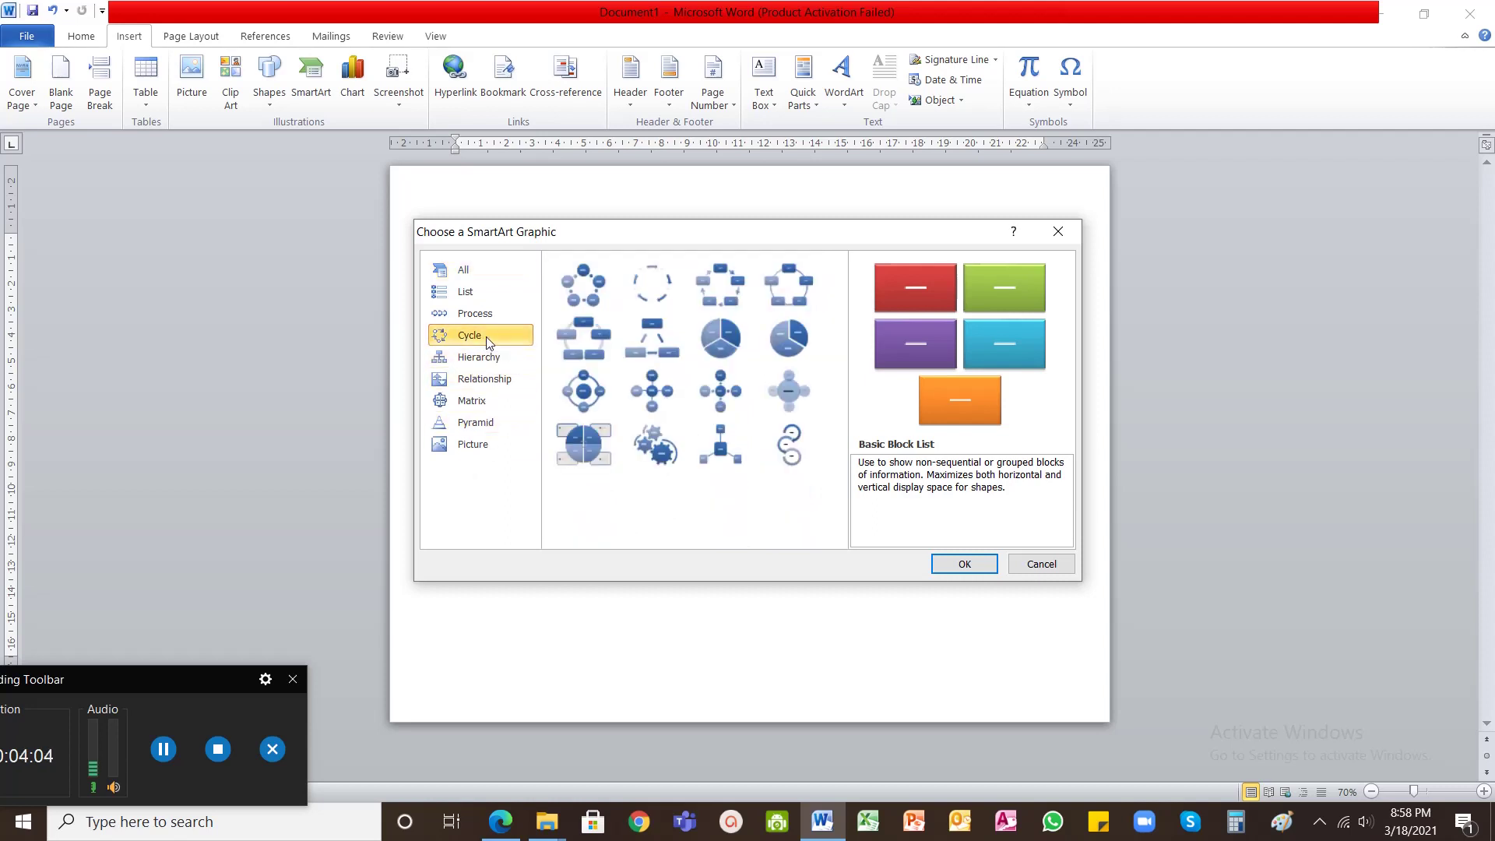
{"action": "left_click", "coordinate": [470, 297]}
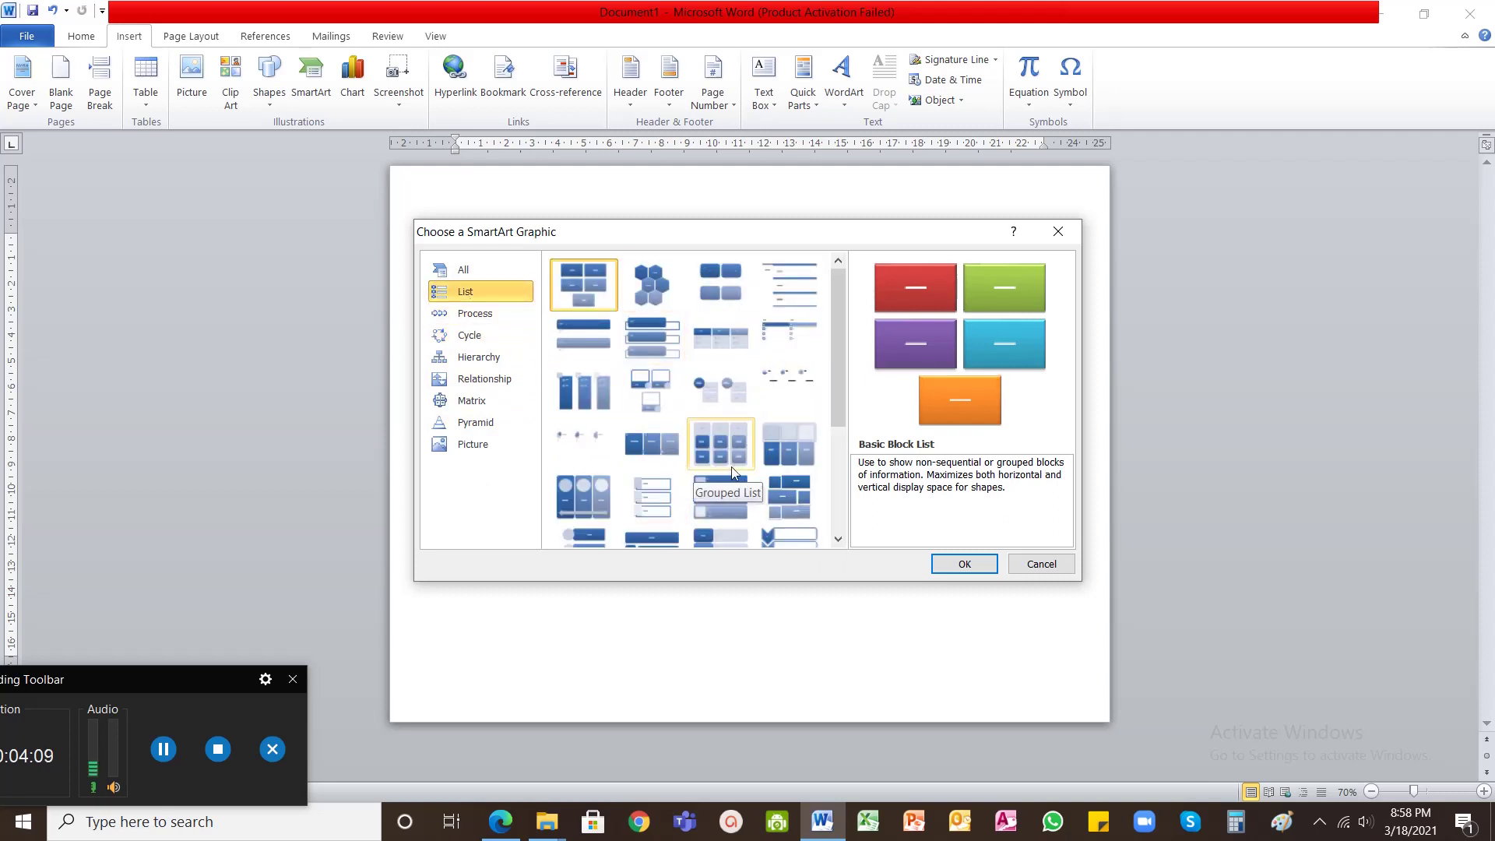
{"action": "scroll", "coordinate": [731, 466], "scroll_direction": "down", "scroll_amount": 3}
{"action": "scroll", "coordinate": [731, 466], "scroll_direction": "down", "scroll_amount": 2}
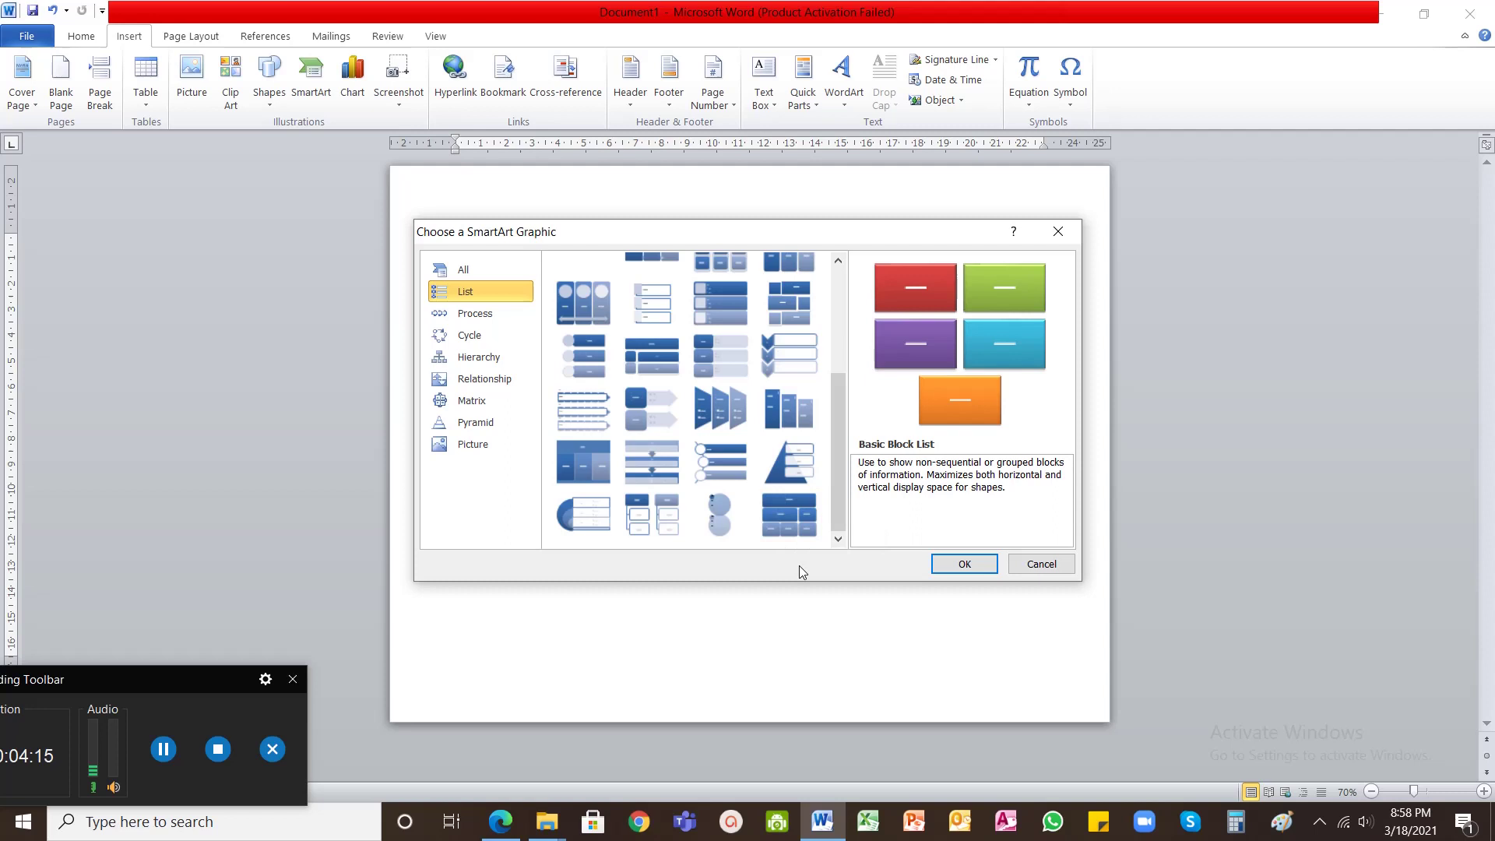
{"action": "scroll", "coordinate": [647, 475], "scroll_direction": "up", "scroll_amount": 3}
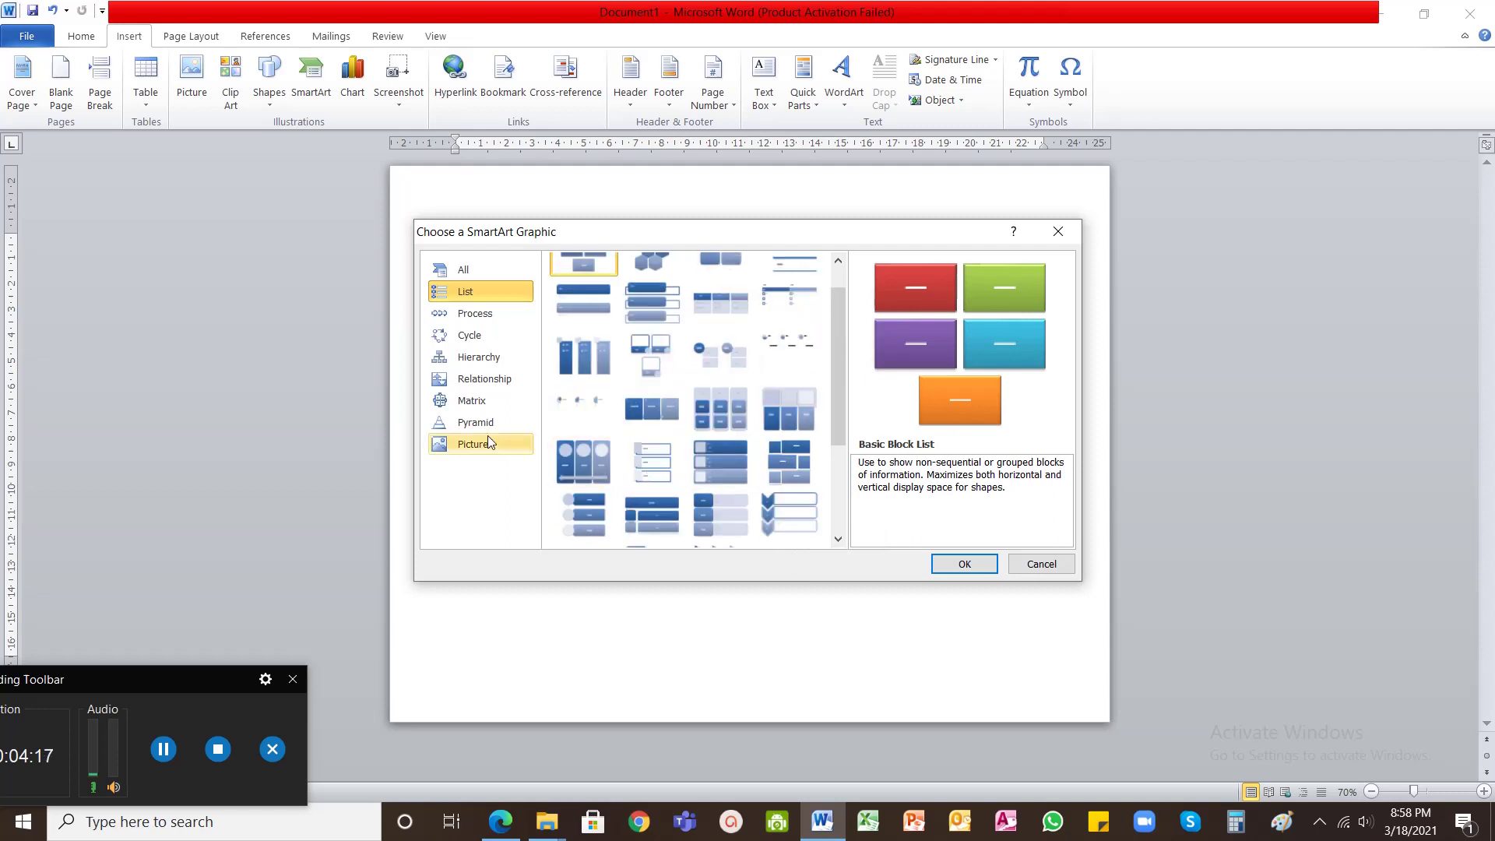
{"action": "left_click", "coordinate": [475, 343]}
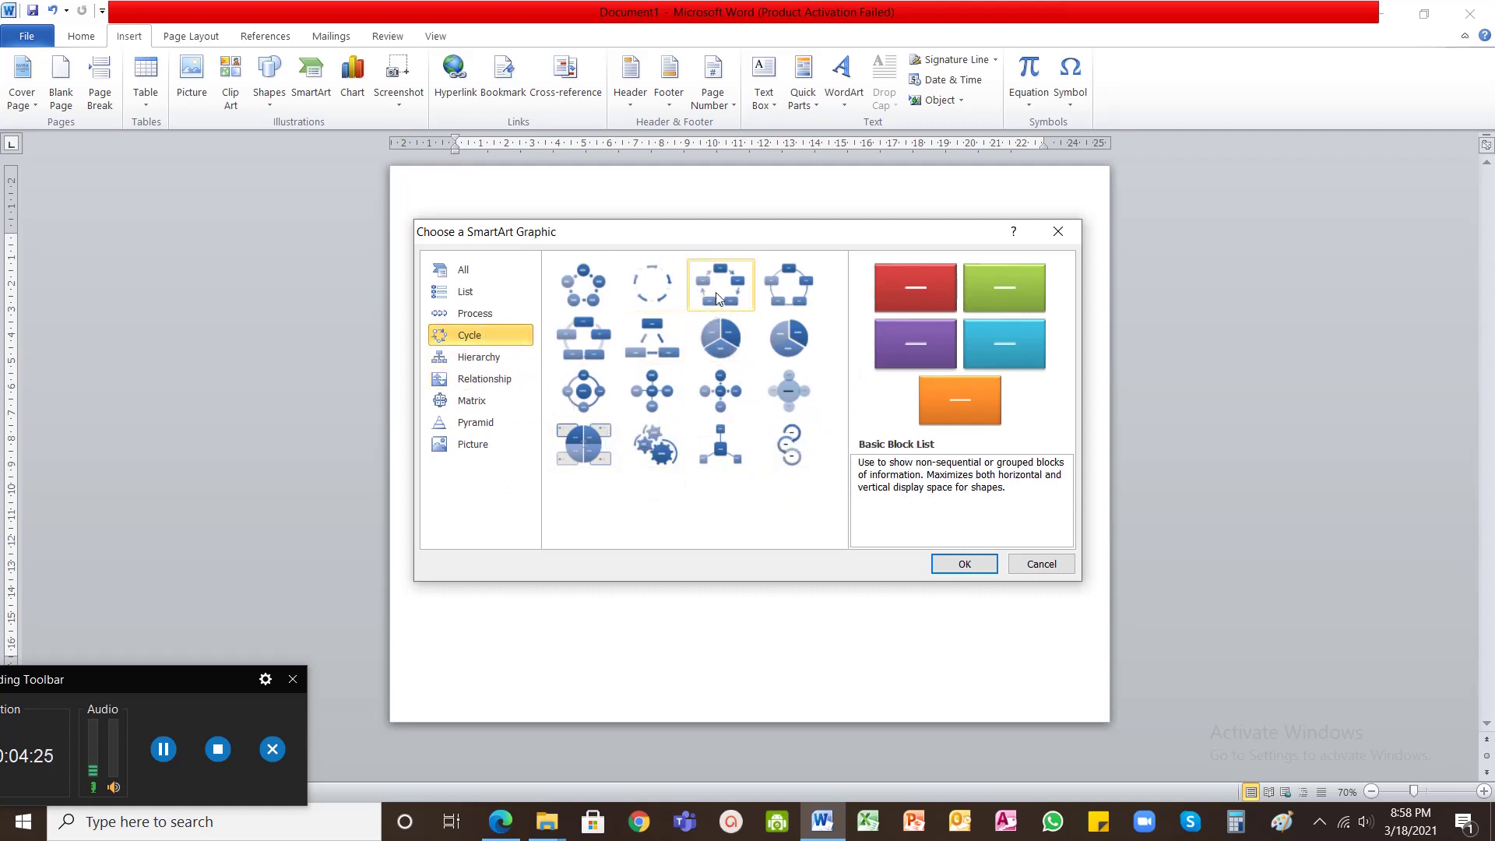
Insert the Block Cycle SmartArt after previewing Nondirectional, Text and Continuous Cycle
{"action": "left_click", "coordinate": [787, 296]}
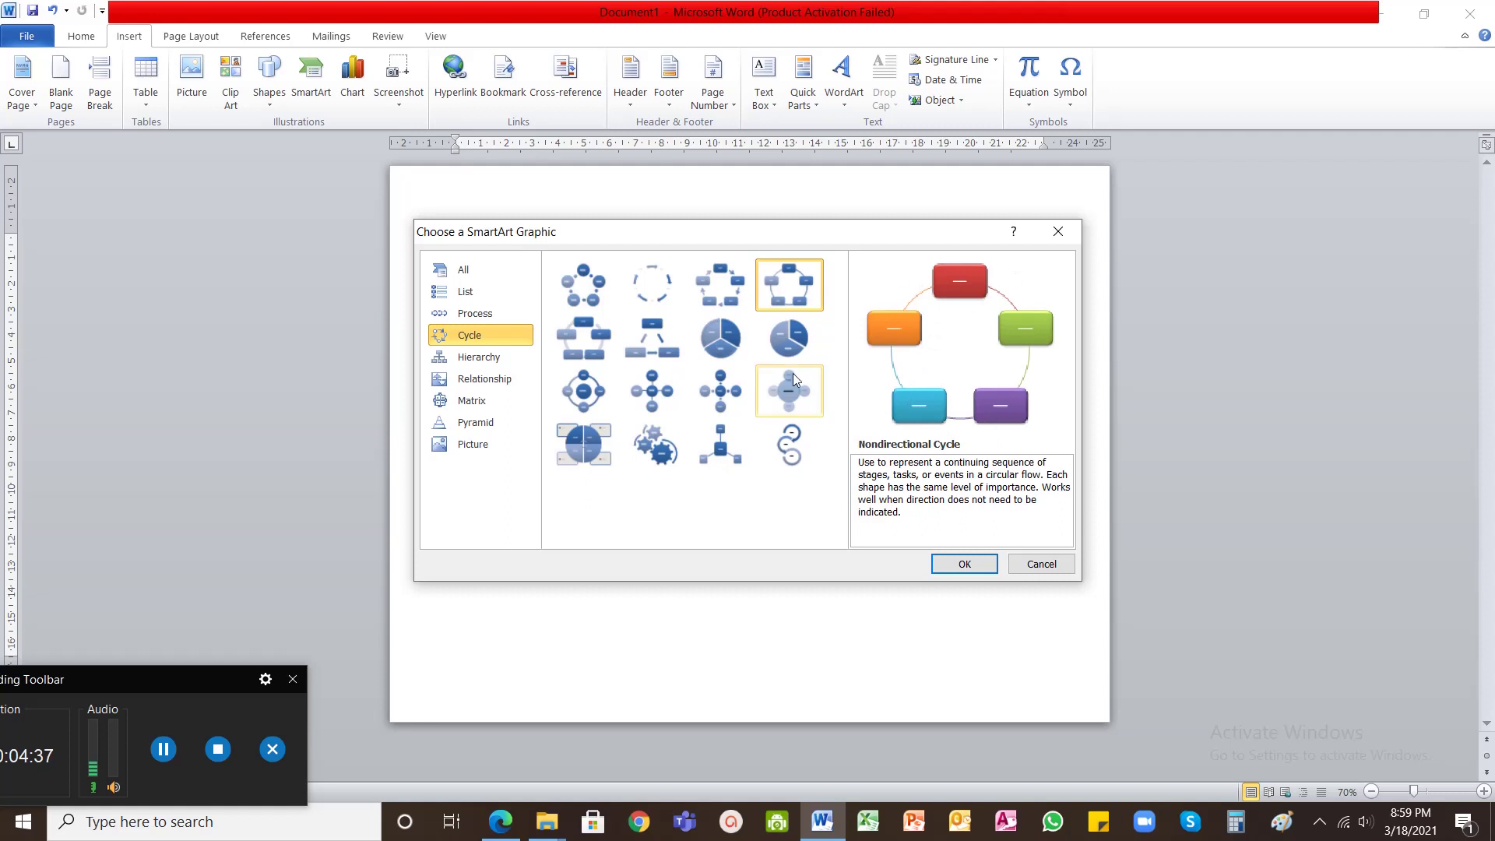
{"action": "left_click", "coordinate": [654, 294]}
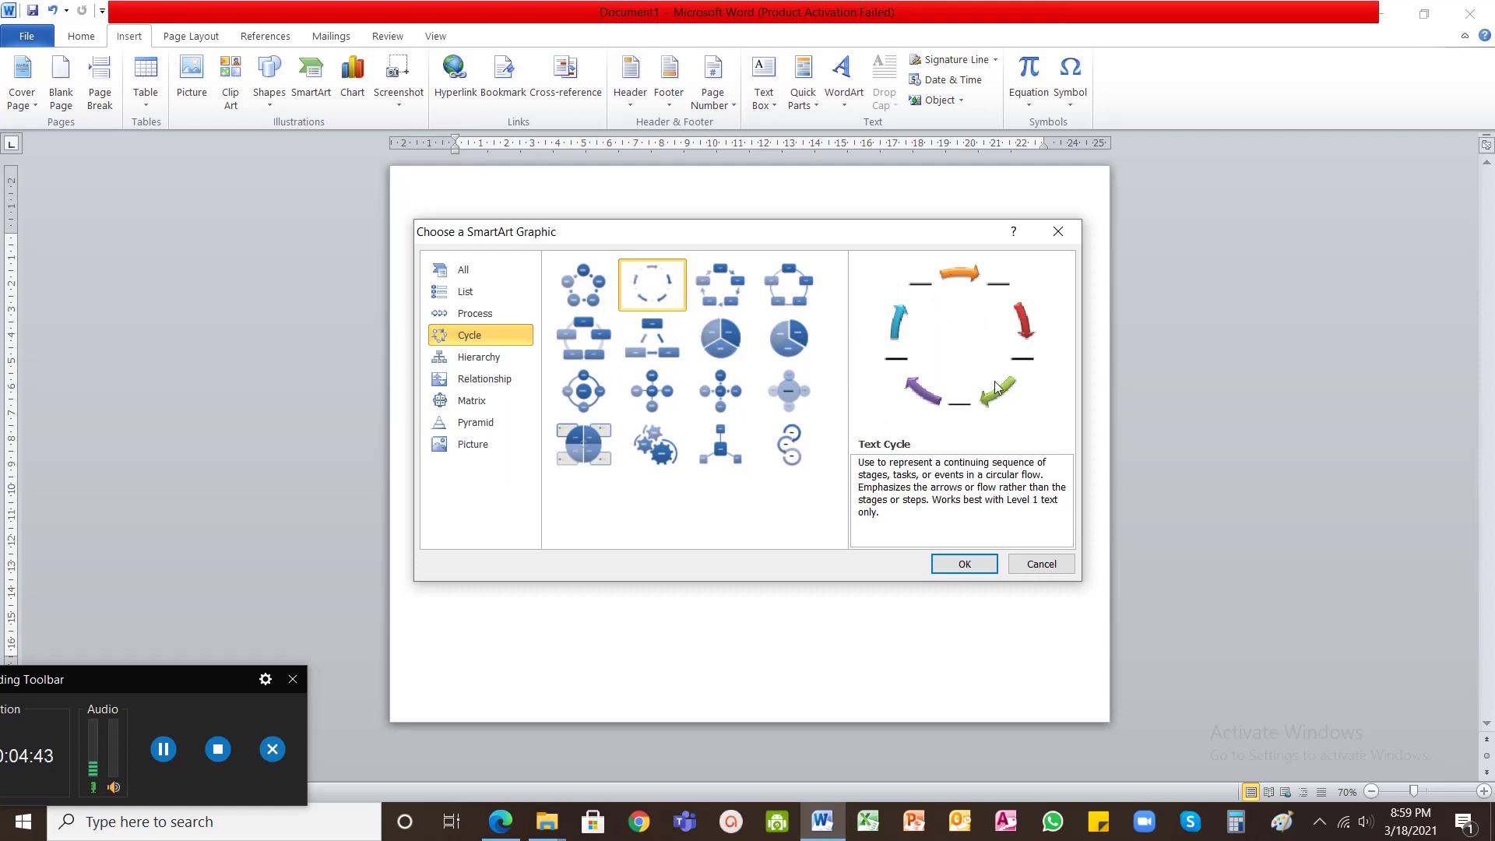
{"action": "left_click", "coordinate": [585, 342]}
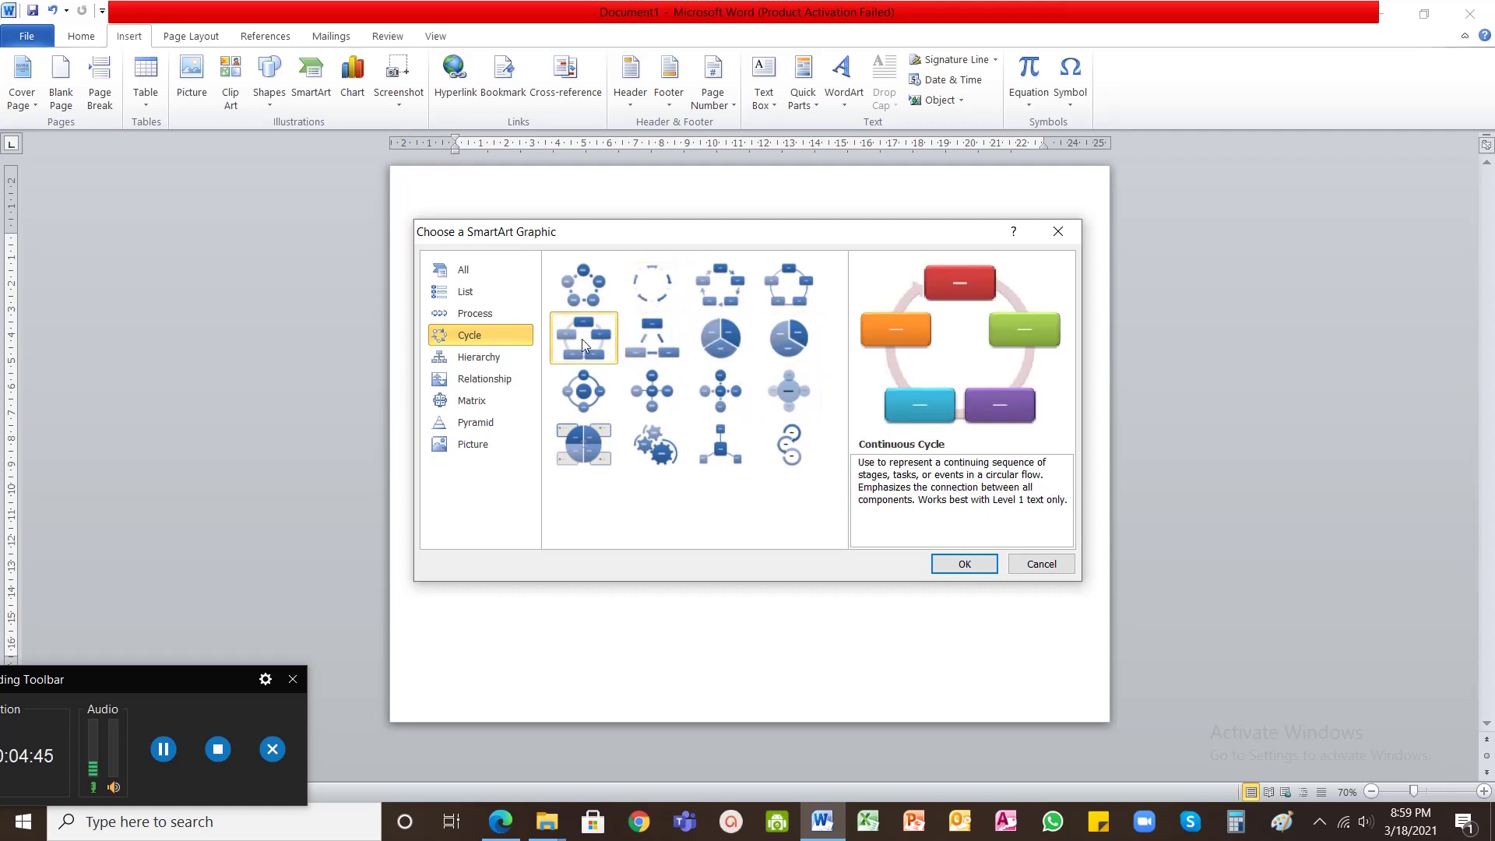
{"action": "left_click", "coordinate": [720, 284]}
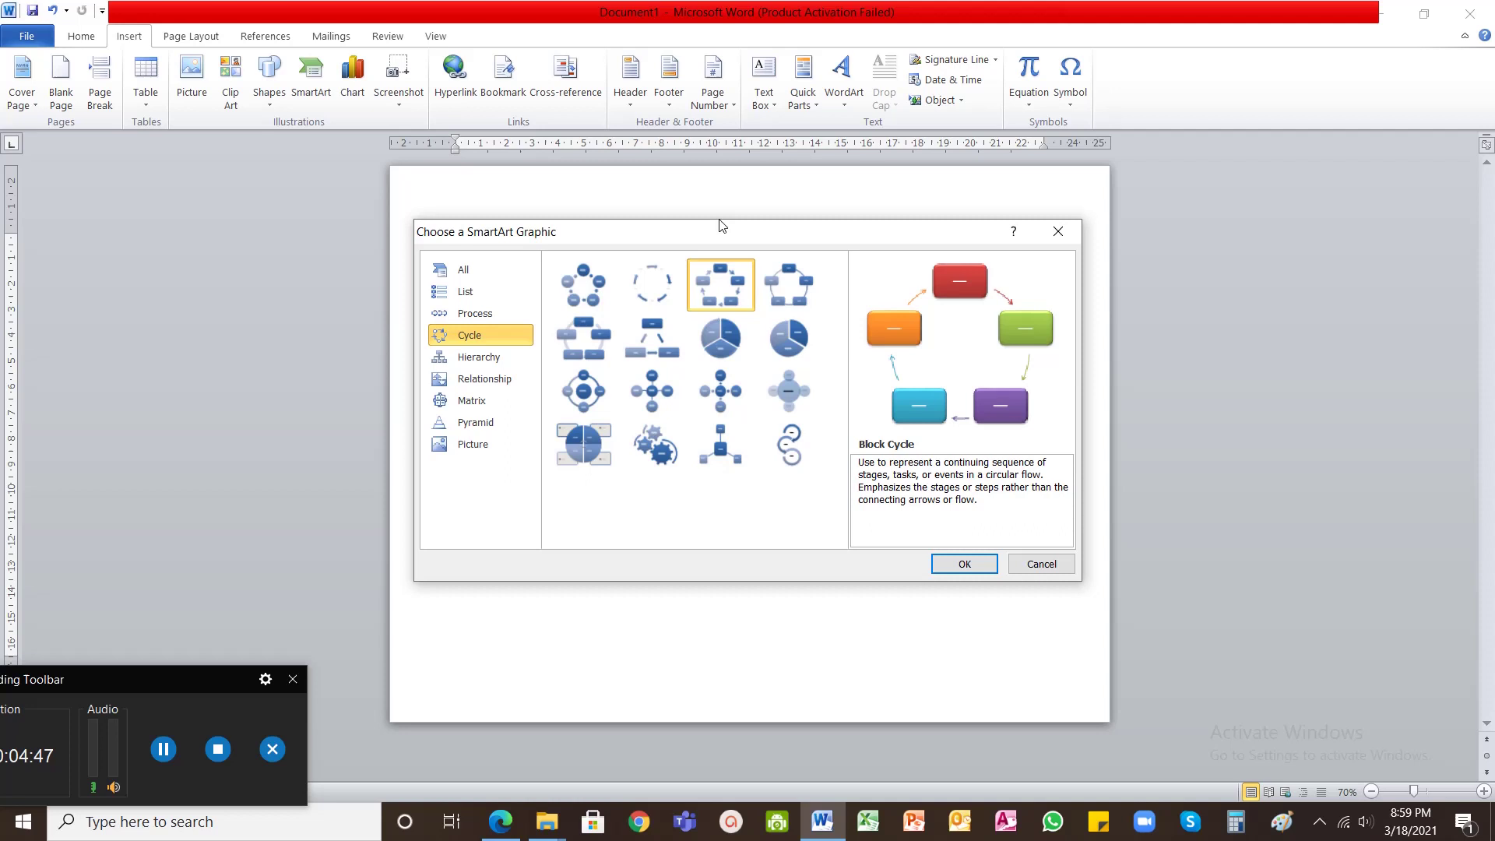
{"action": "left_click", "coordinate": [966, 564]}
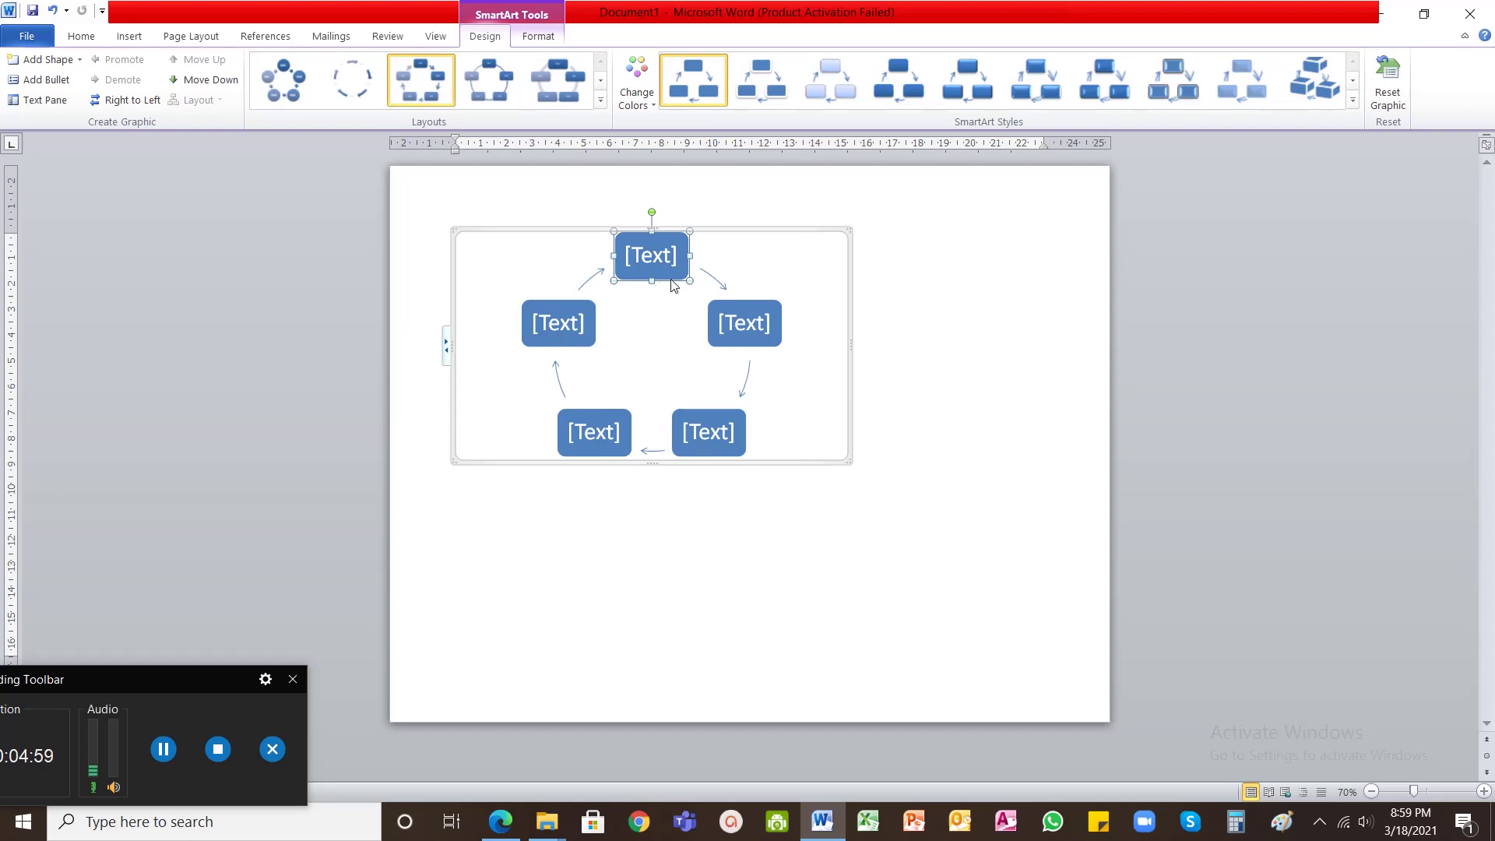
Copy a cycle box and paste it twice for seven boxes, undoing an accidental resize
{"action": "left_click", "coordinate": [85, 36]}
{"action": "left_click", "coordinate": [70, 81]}
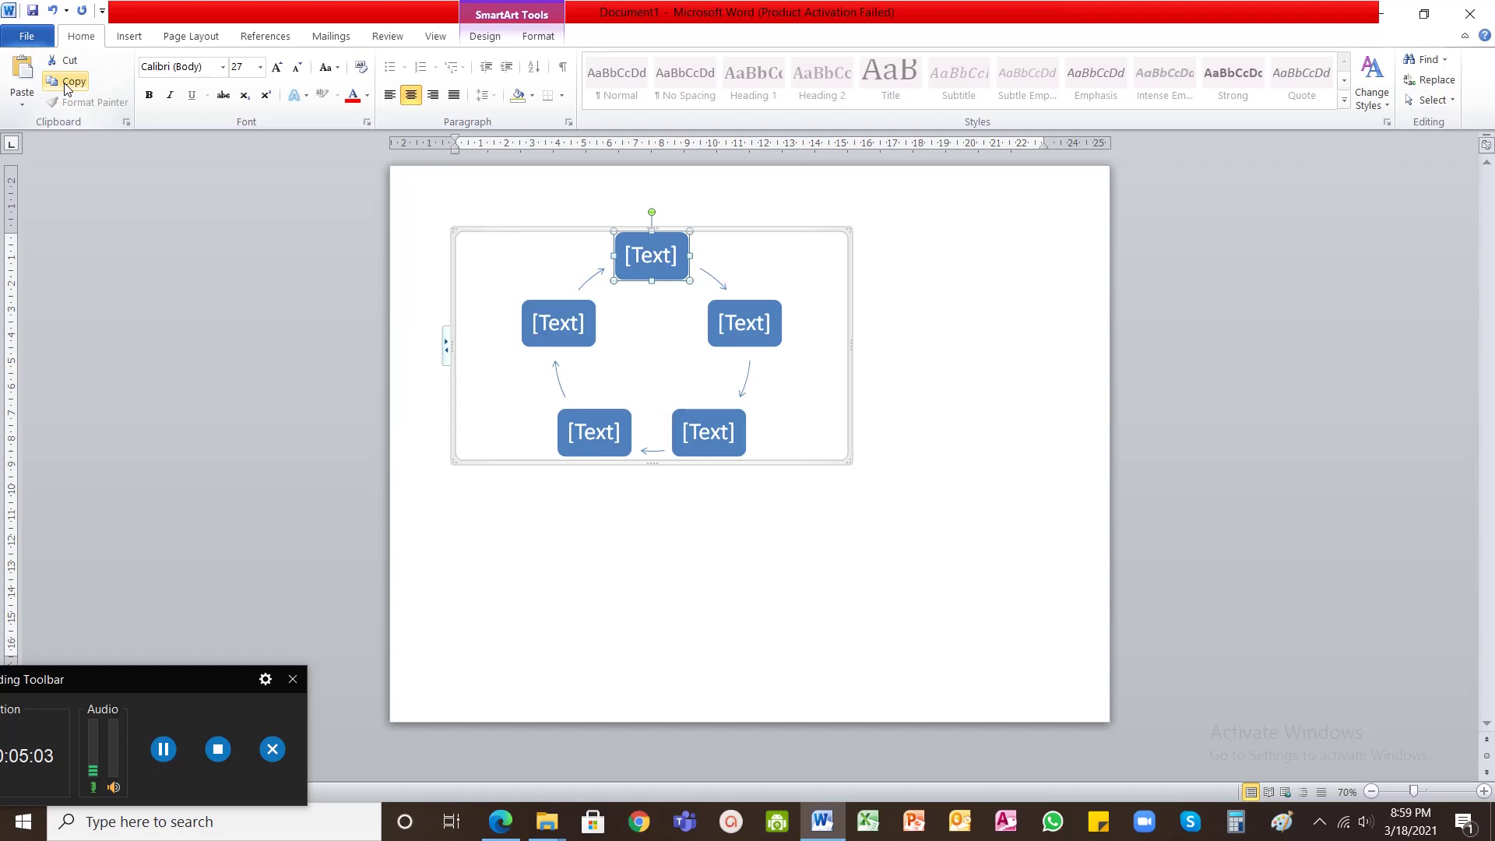
{"action": "left_click", "coordinate": [33, 70]}
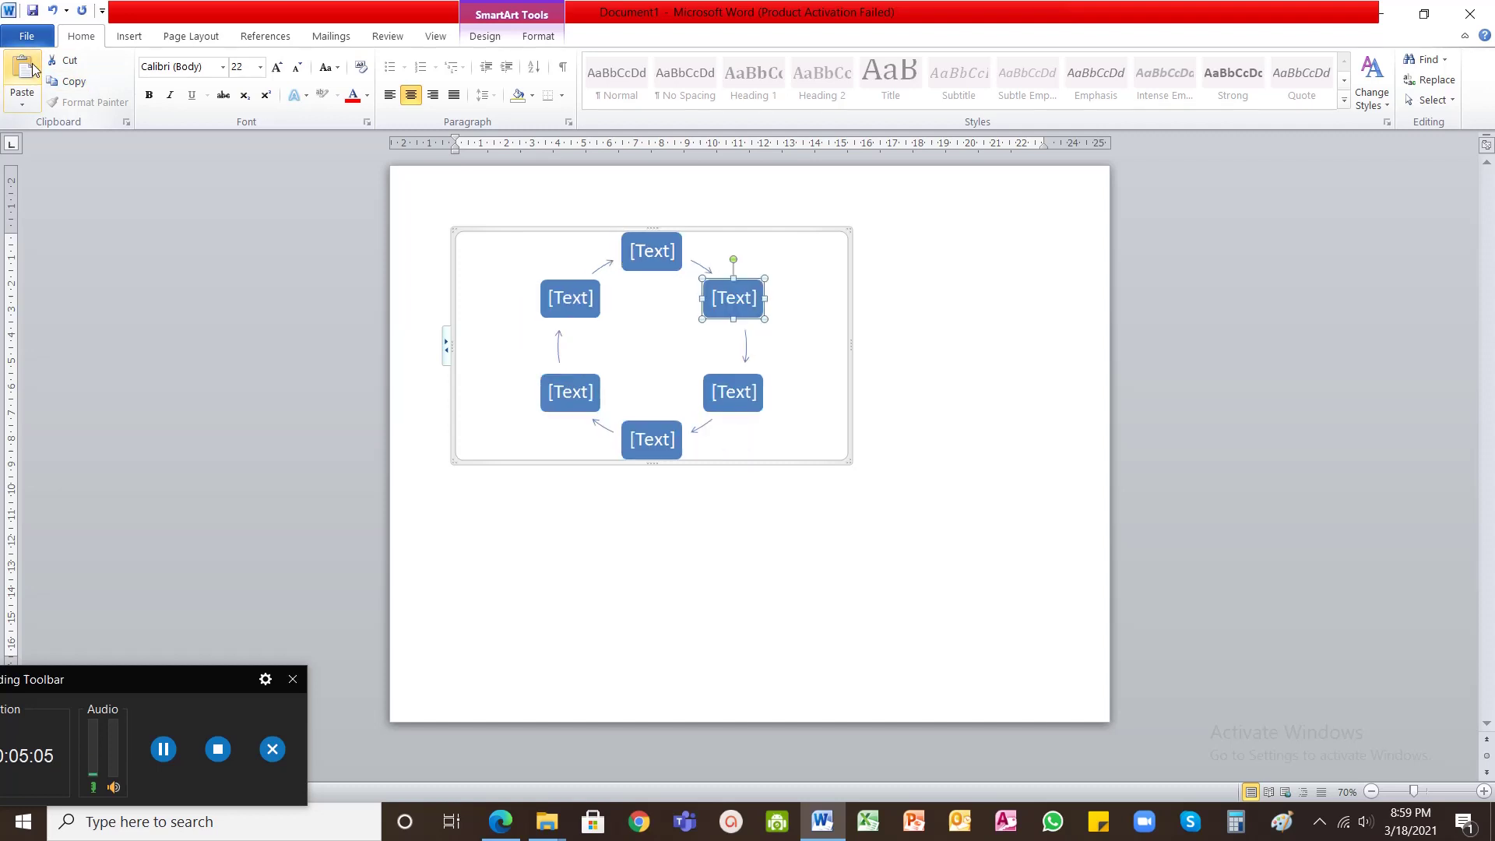
{"action": "left_click", "coordinate": [66, 82]}
{"action": "left_click", "coordinate": [31, 70]}
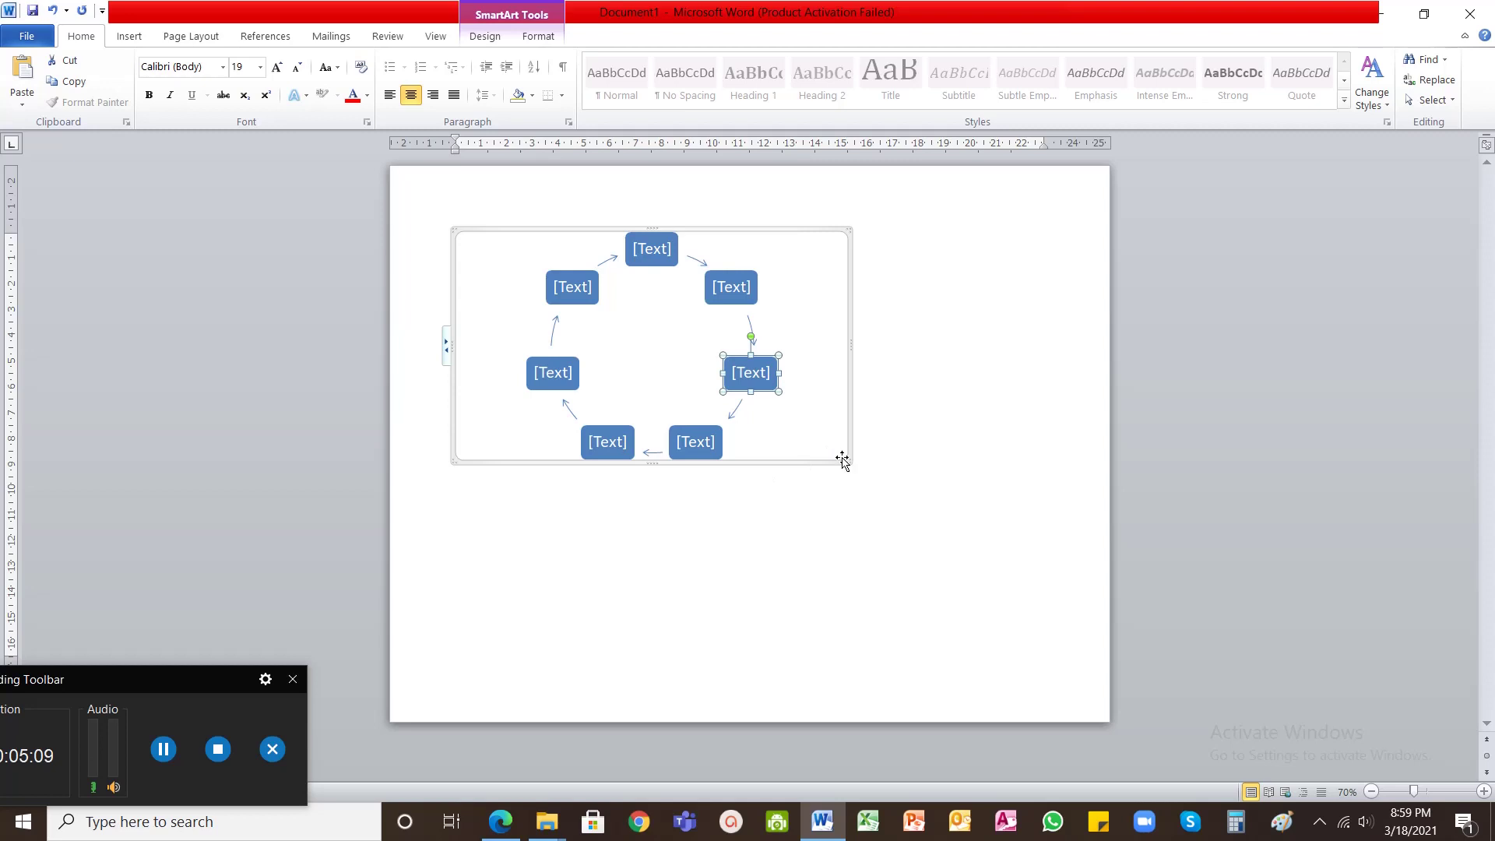
{"action": "left_click_drag", "start_coordinate": [779, 392], "coordinate": [799, 413]}
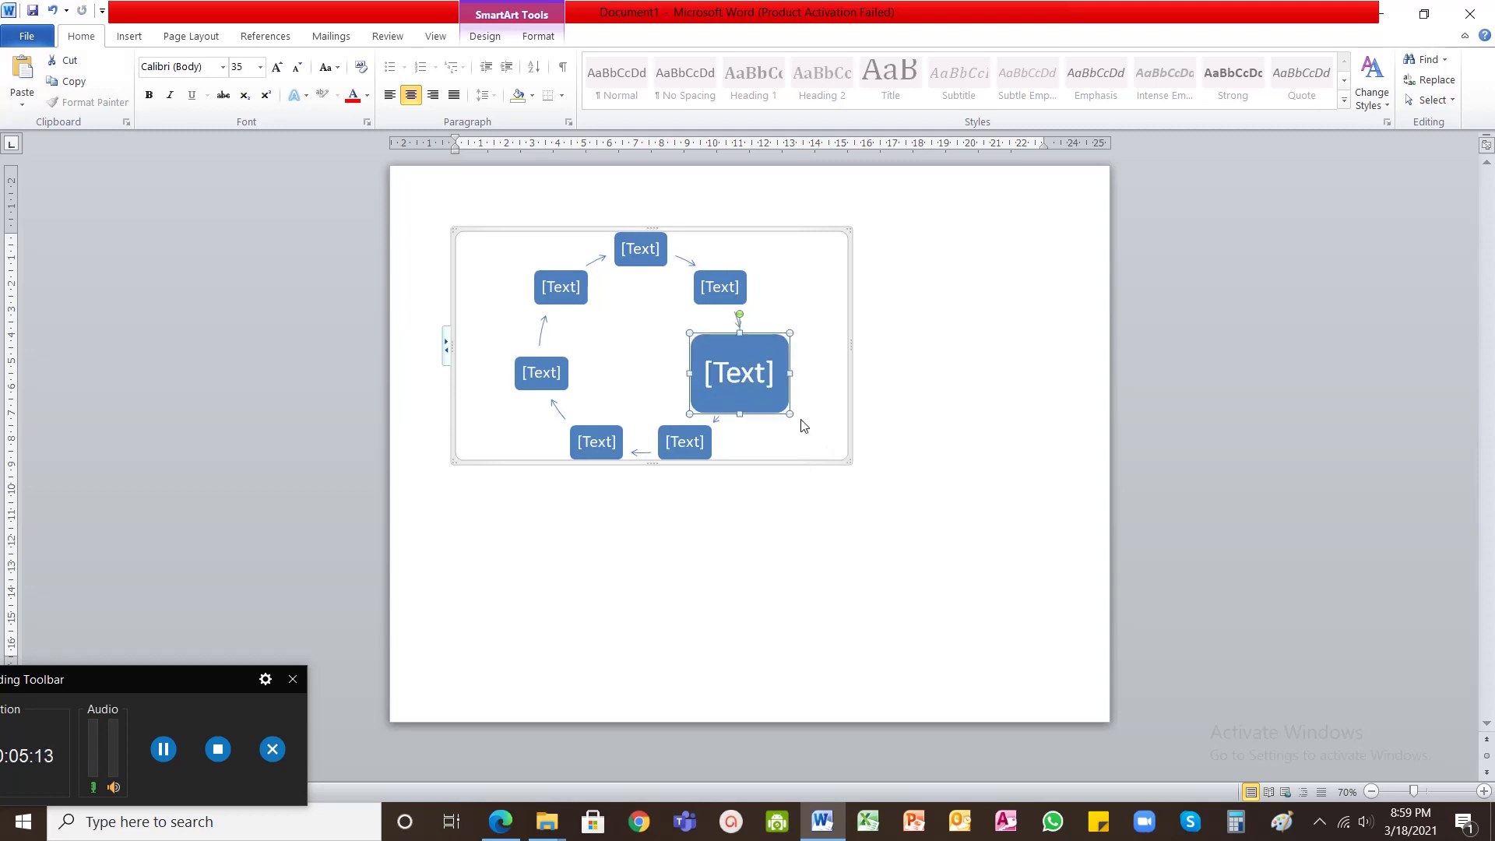
{"action": "key", "text": "ctrl+z"}
{"action": "left_click", "coordinate": [840, 463]}
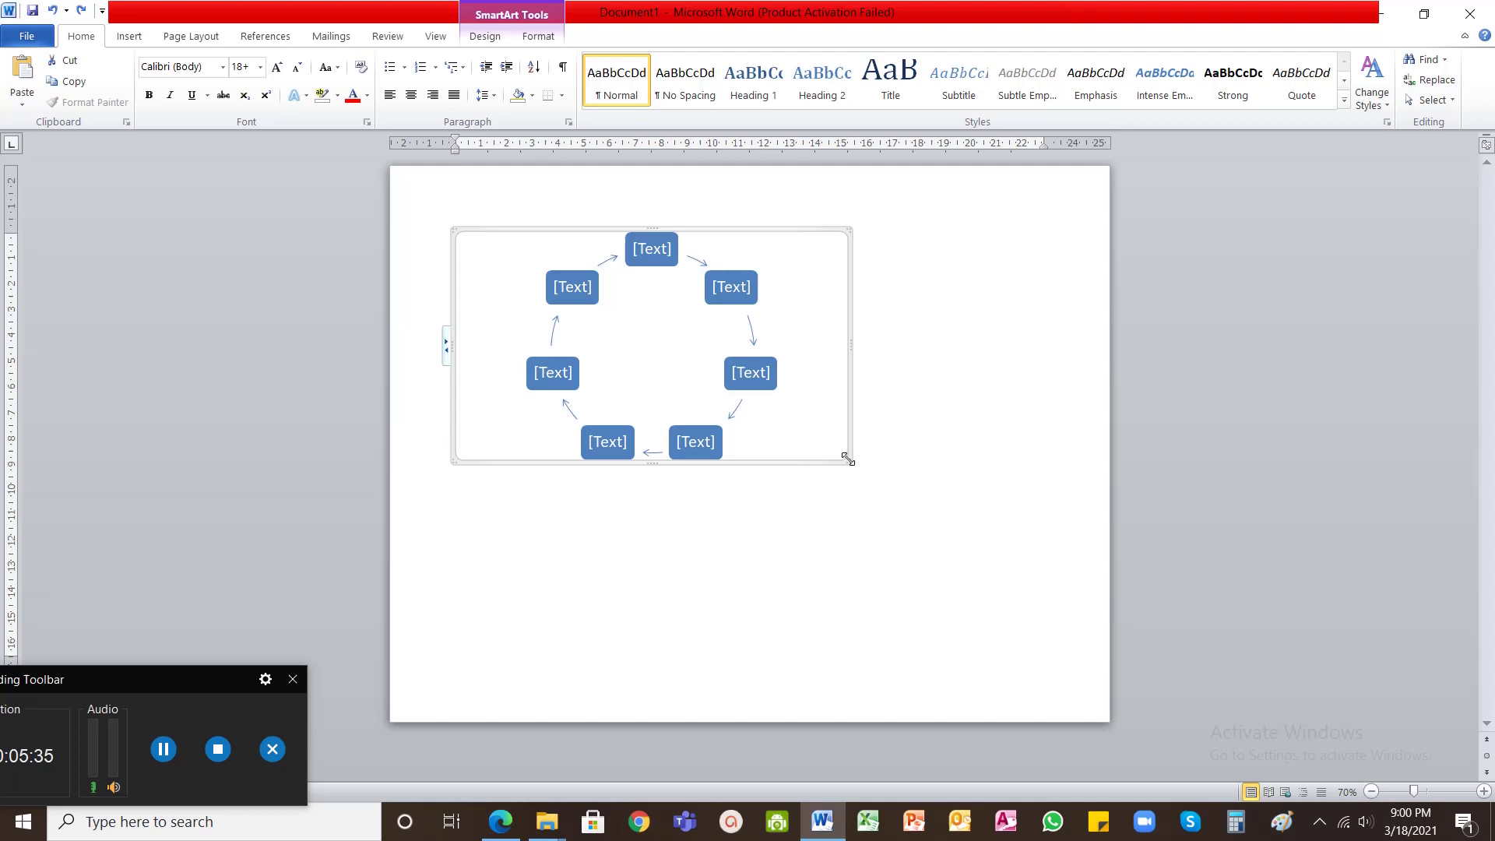
Enlarge the SmartArt diagram by dragging its lower-right and top-left corners
{"action": "left_click_drag", "start_coordinate": [848, 460], "coordinate": [1084, 637]}
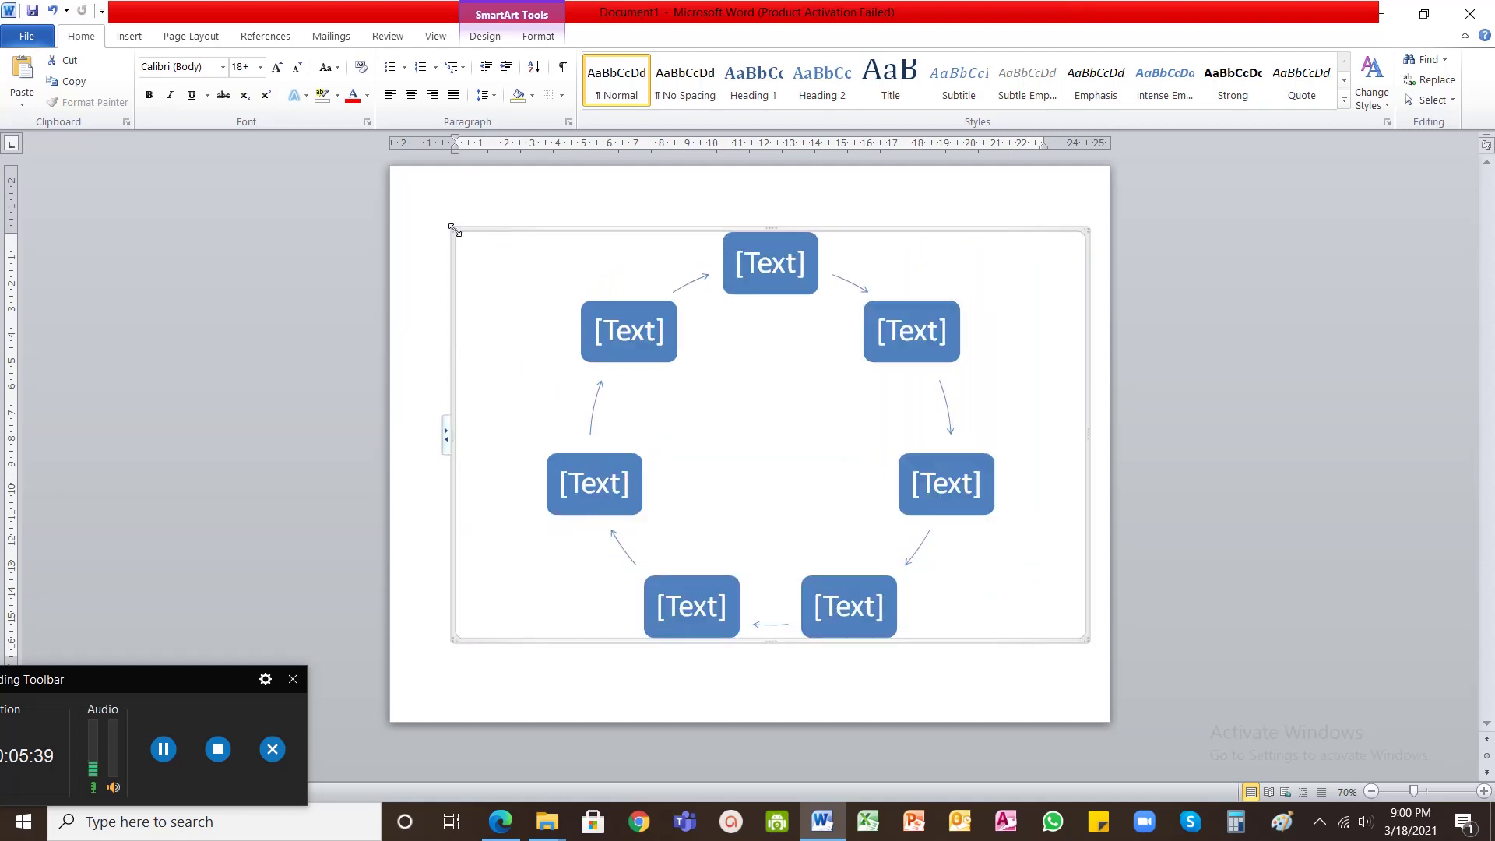
{"action": "left_click_drag", "start_coordinate": [454, 229], "coordinate": [394, 167]}
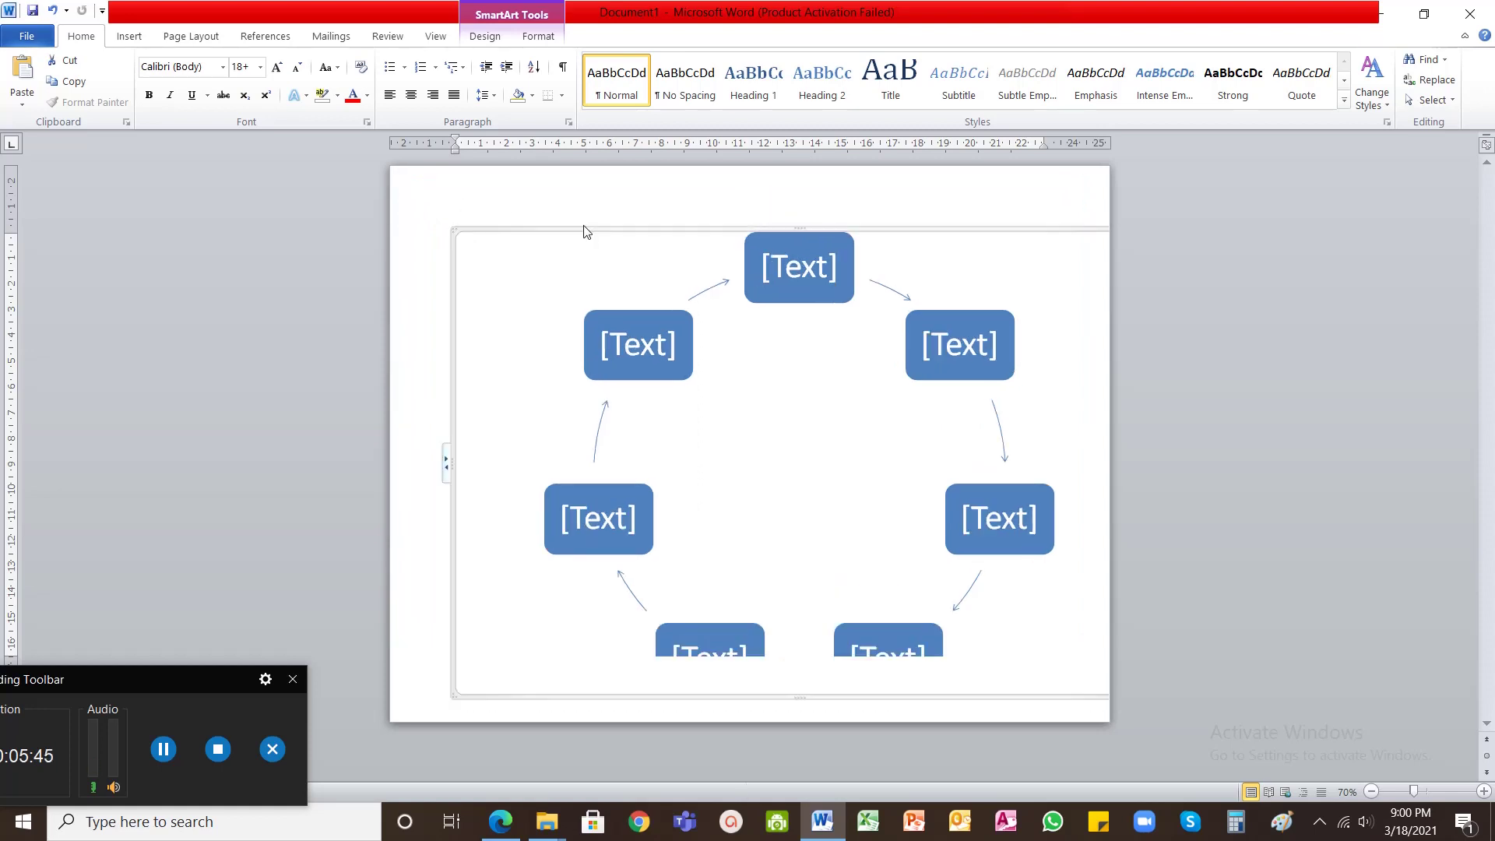
{"action": "left_click", "coordinate": [170, 213]}
{"action": "left_click", "coordinate": [421, 236]}
Set the diagram to In Front of Text, move it top-left and stretch it to 26.7 × 20.96 cm
{"action": "left_click", "coordinate": [538, 37]}
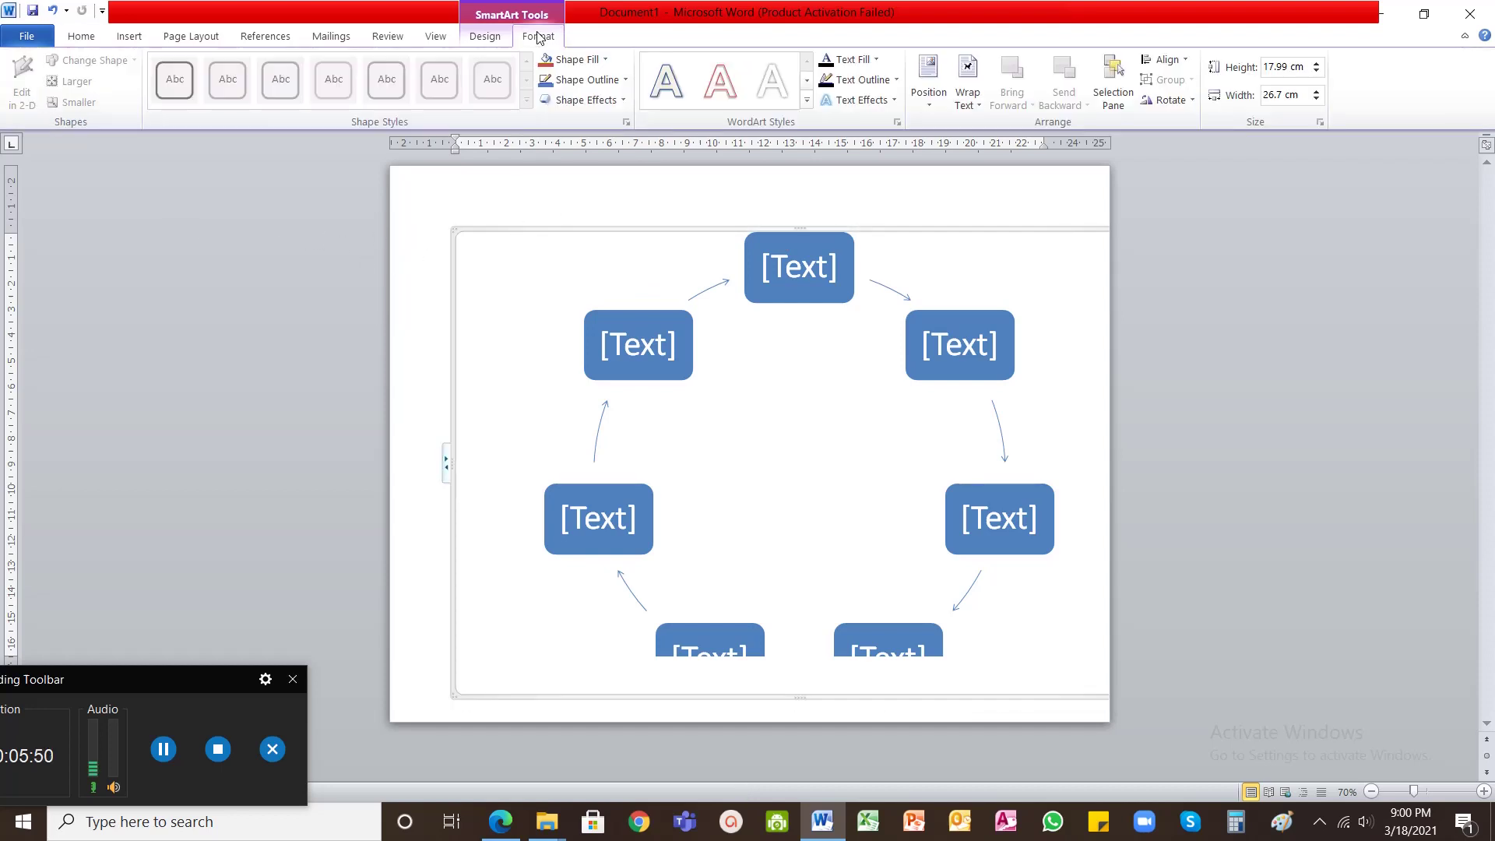
{"action": "left_click", "coordinate": [968, 102]}
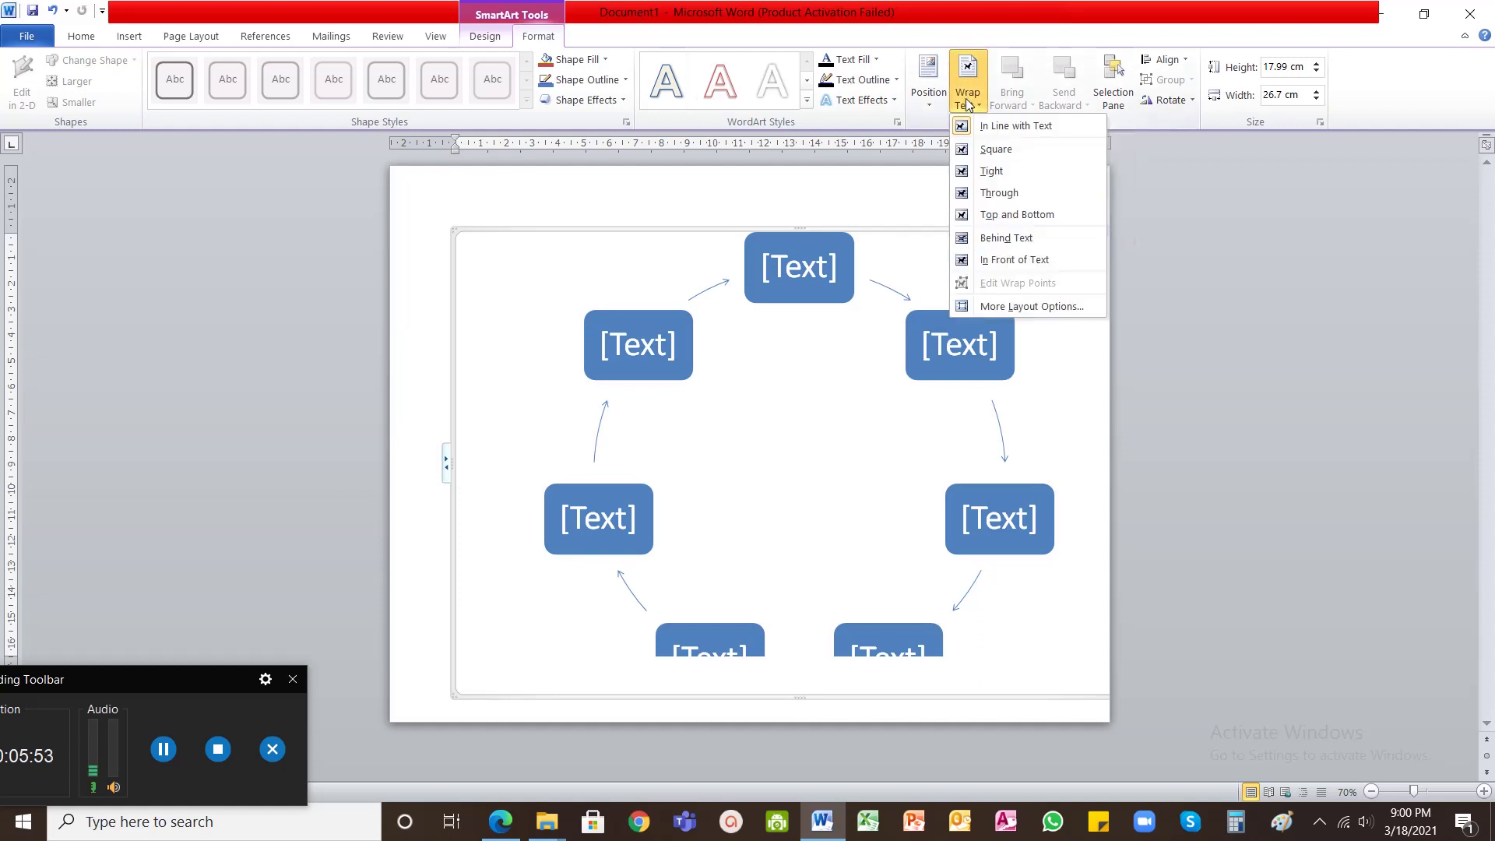
{"action": "left_click", "coordinate": [999, 262]}
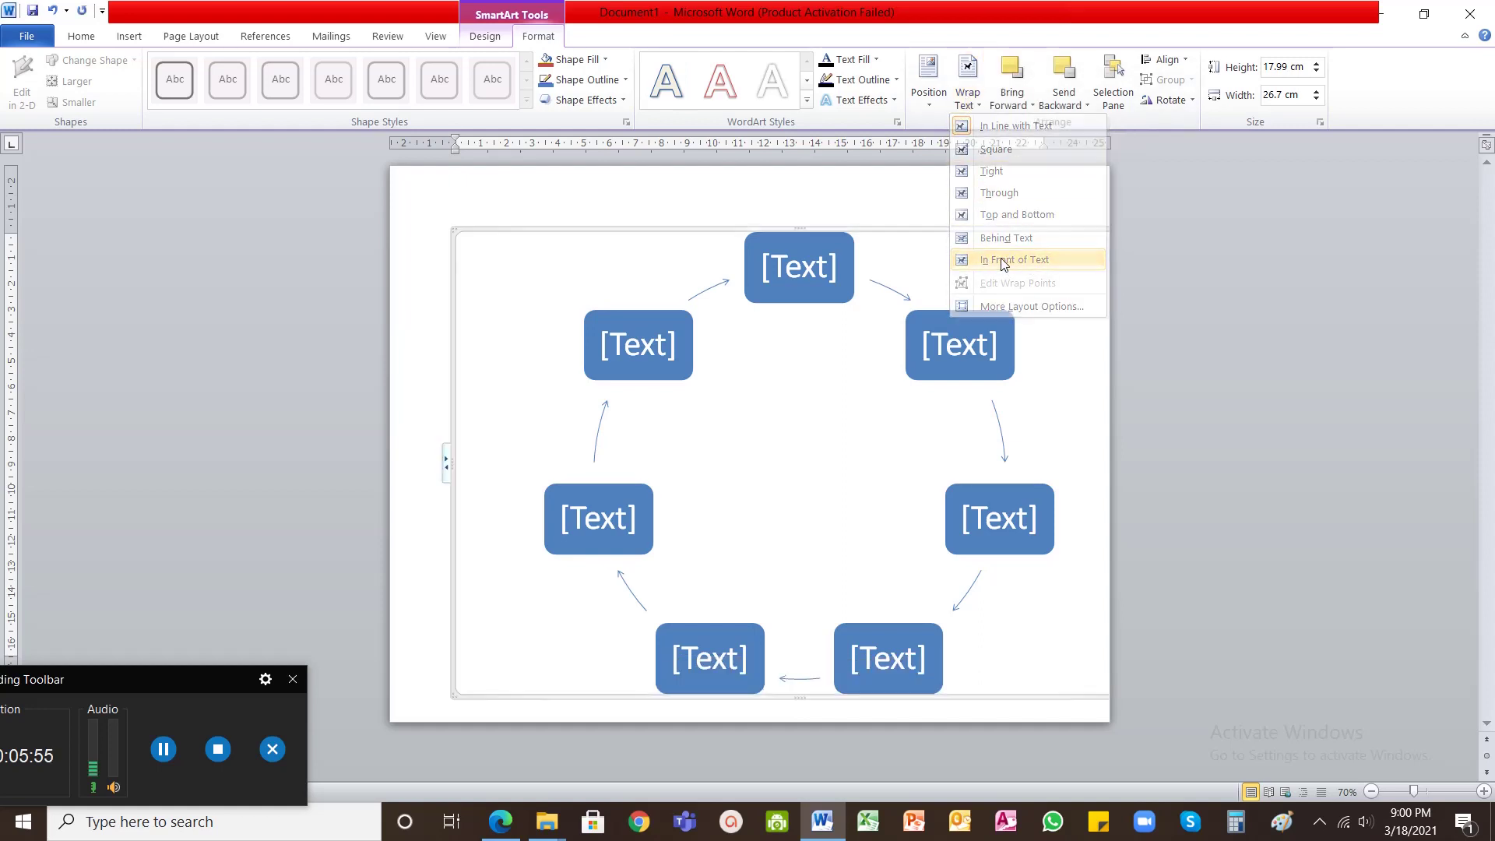
{"action": "left_click_drag", "start_coordinate": [910, 228], "coordinate": [860, 173]}
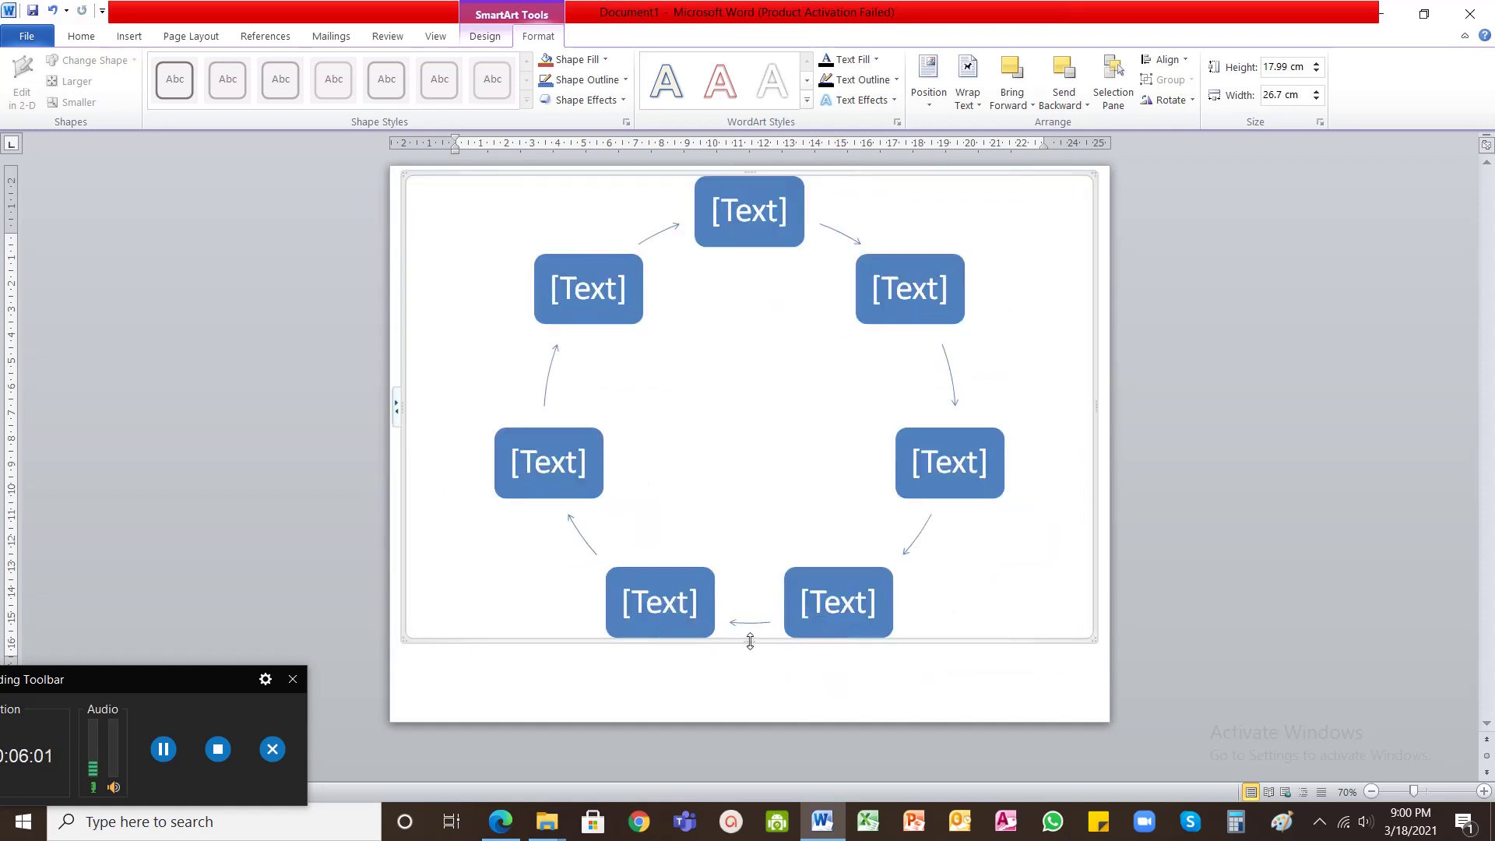
{"action": "left_click_drag", "start_coordinate": [750, 641], "coordinate": [752, 718]}
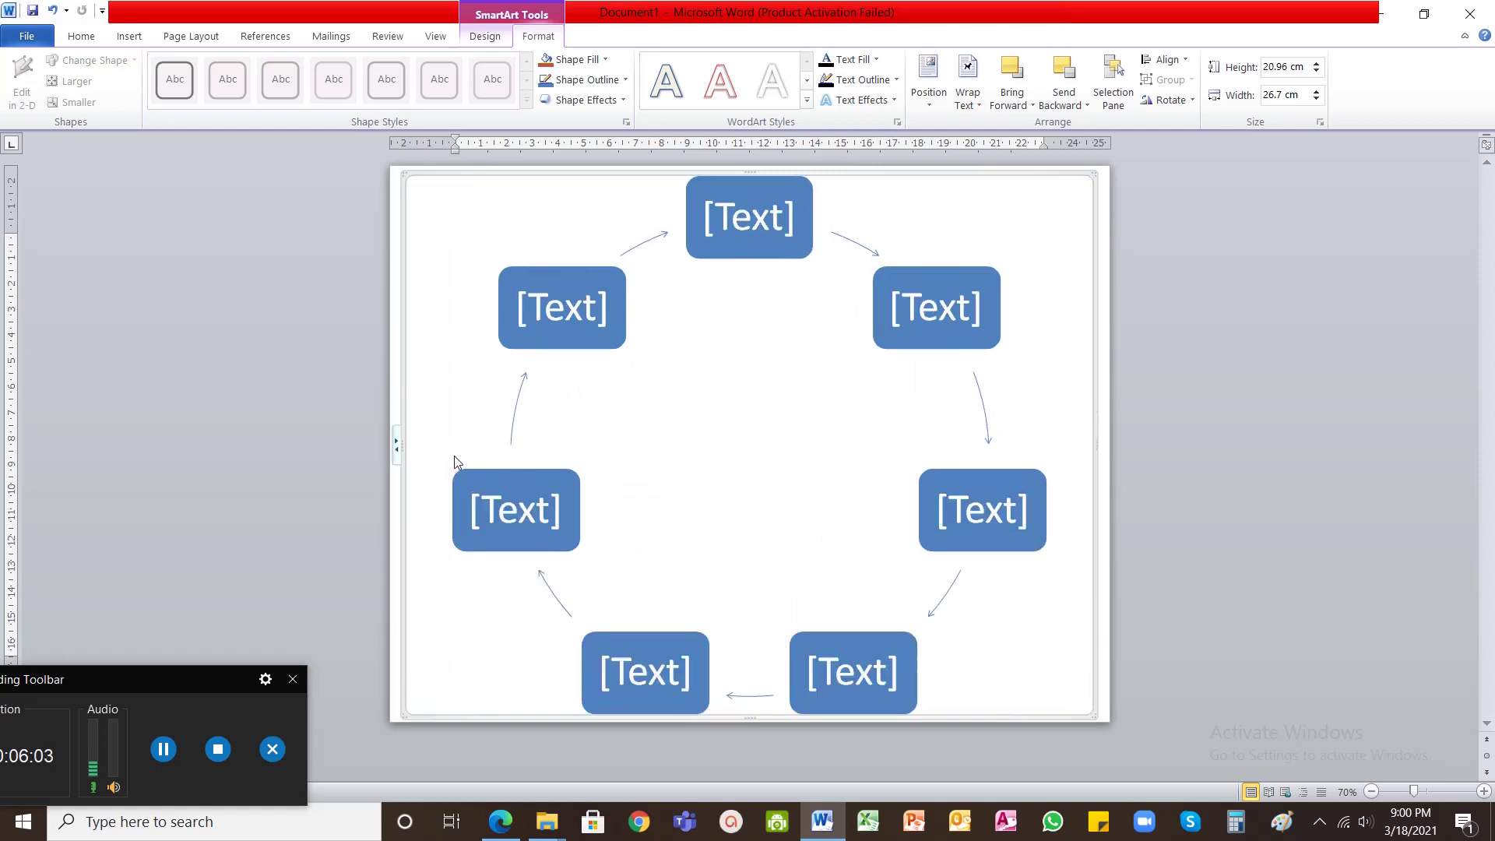
Type TYPE into the top and upper-right cycle boxes, leaving the other five as [Text]
{"action": "left_click", "coordinate": [748, 217]}
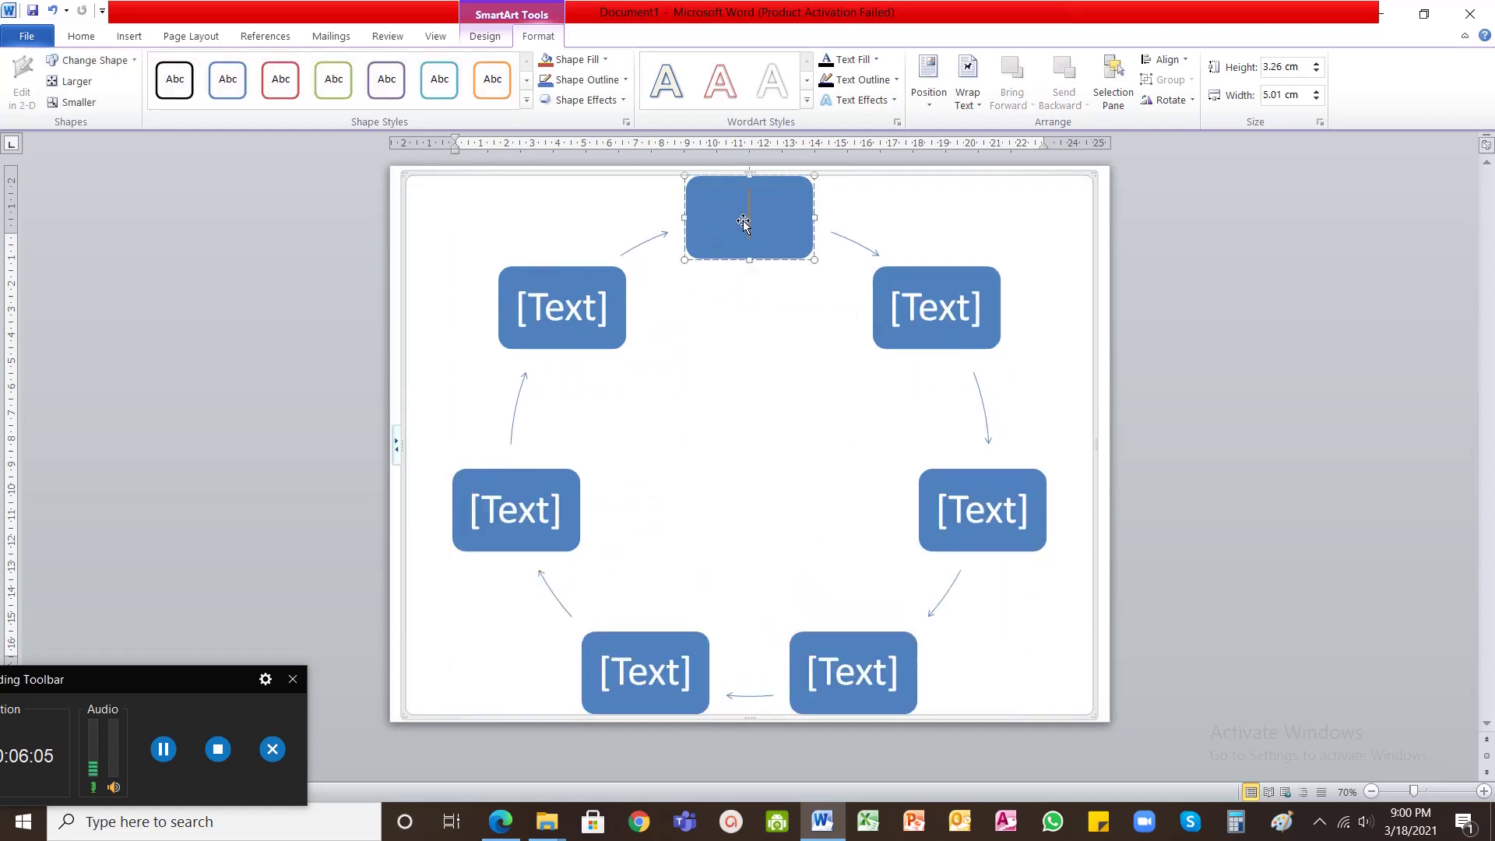
{"action": "type", "text": "TYPE"}
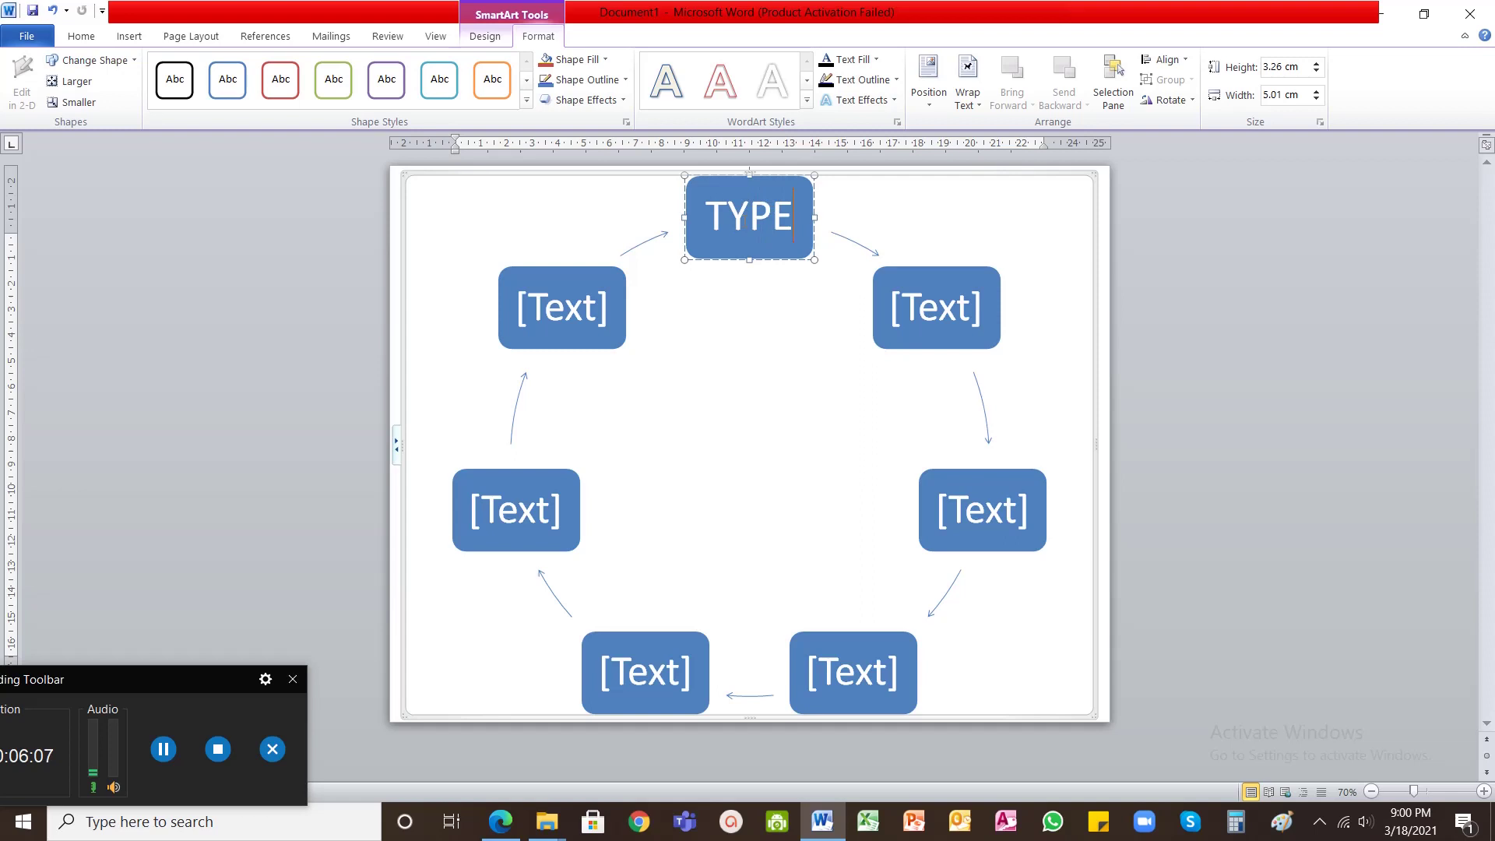
{"action": "left_click", "coordinate": [936, 308]}
{"action": "type", "text": "TYPE"}
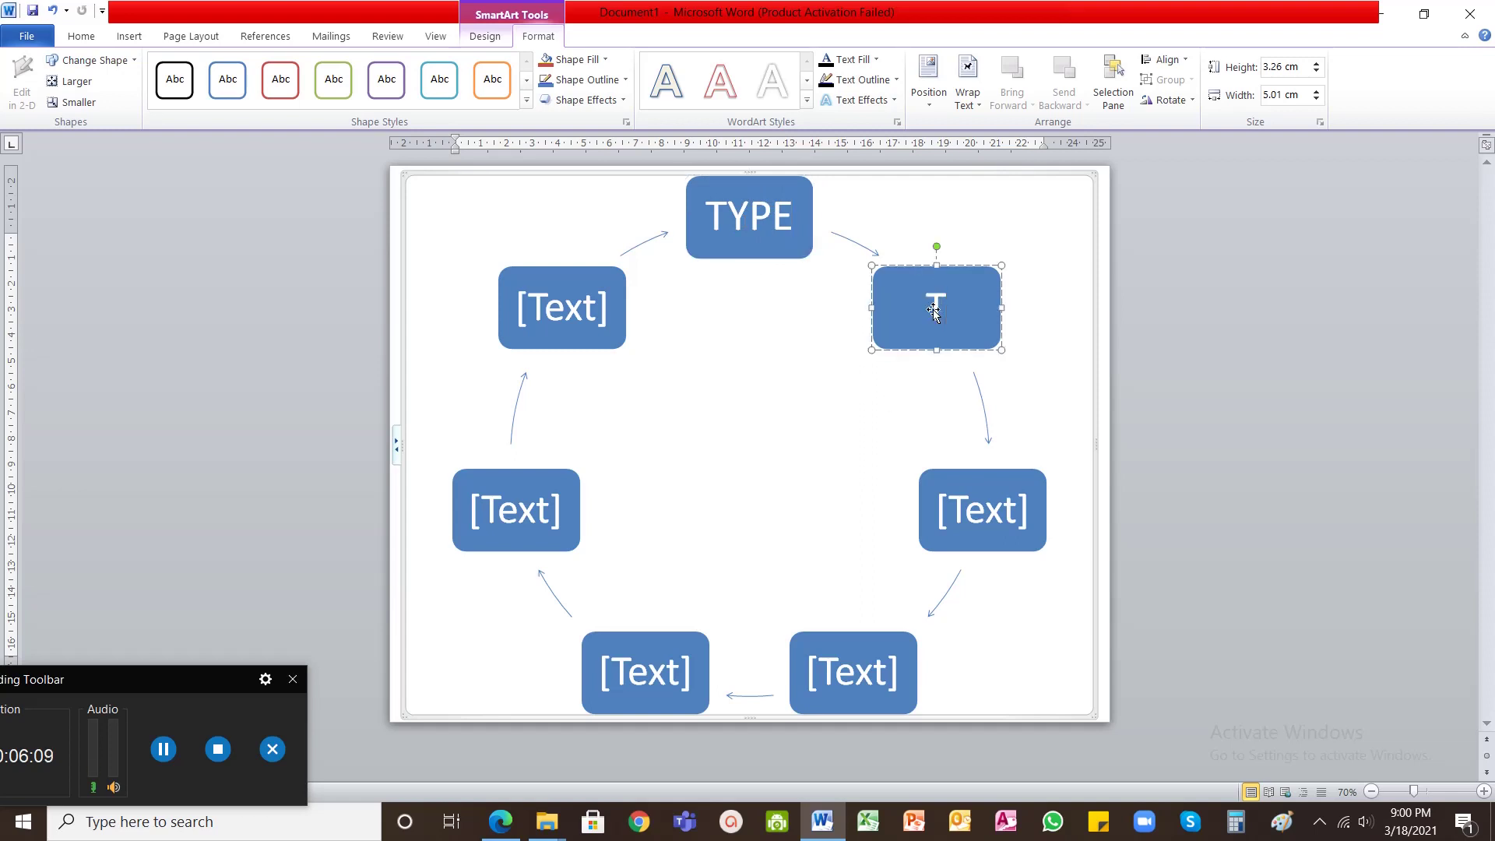
{"action": "left_click", "coordinate": [973, 530]}
{"action": "left_click", "coordinate": [864, 662]}
{"action": "left_click", "coordinate": [650, 663]}
{"action": "left_click", "coordinate": [529, 499]}
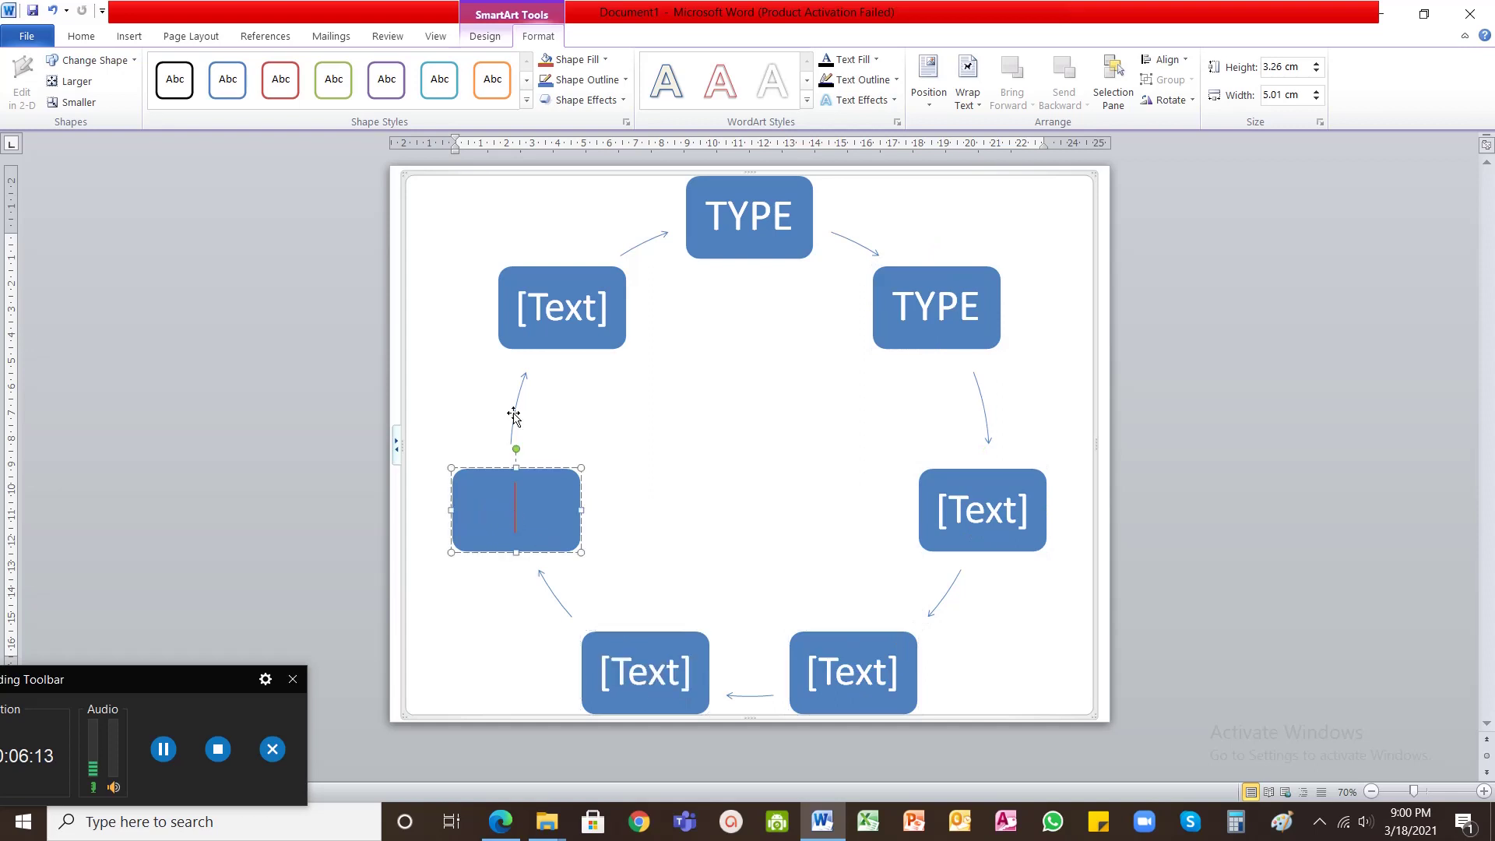
{"action": "left_click", "coordinate": [537, 312]}
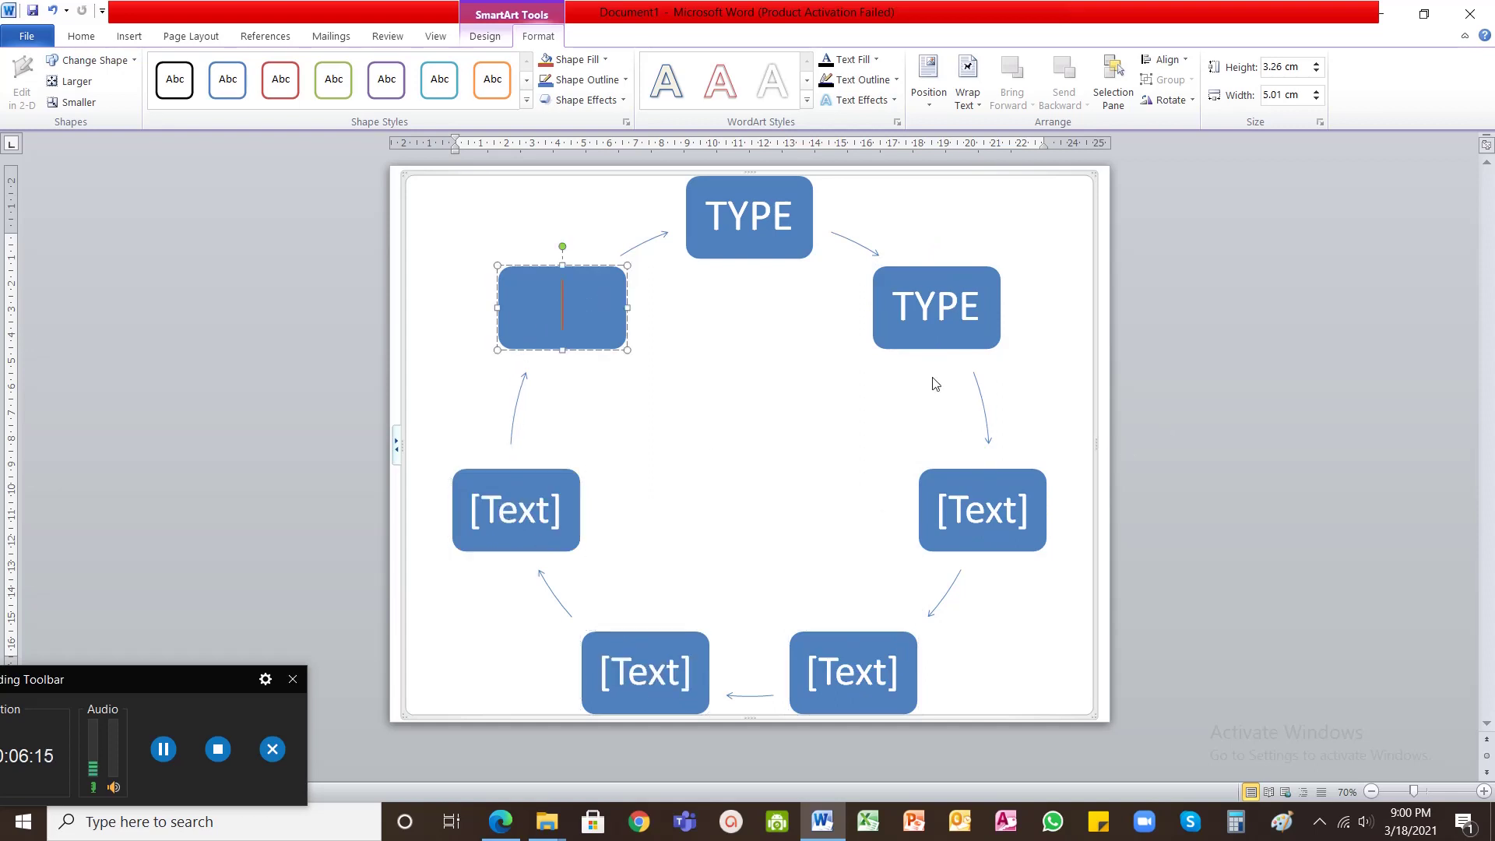
{"action": "left_click", "coordinate": [1177, 360]}
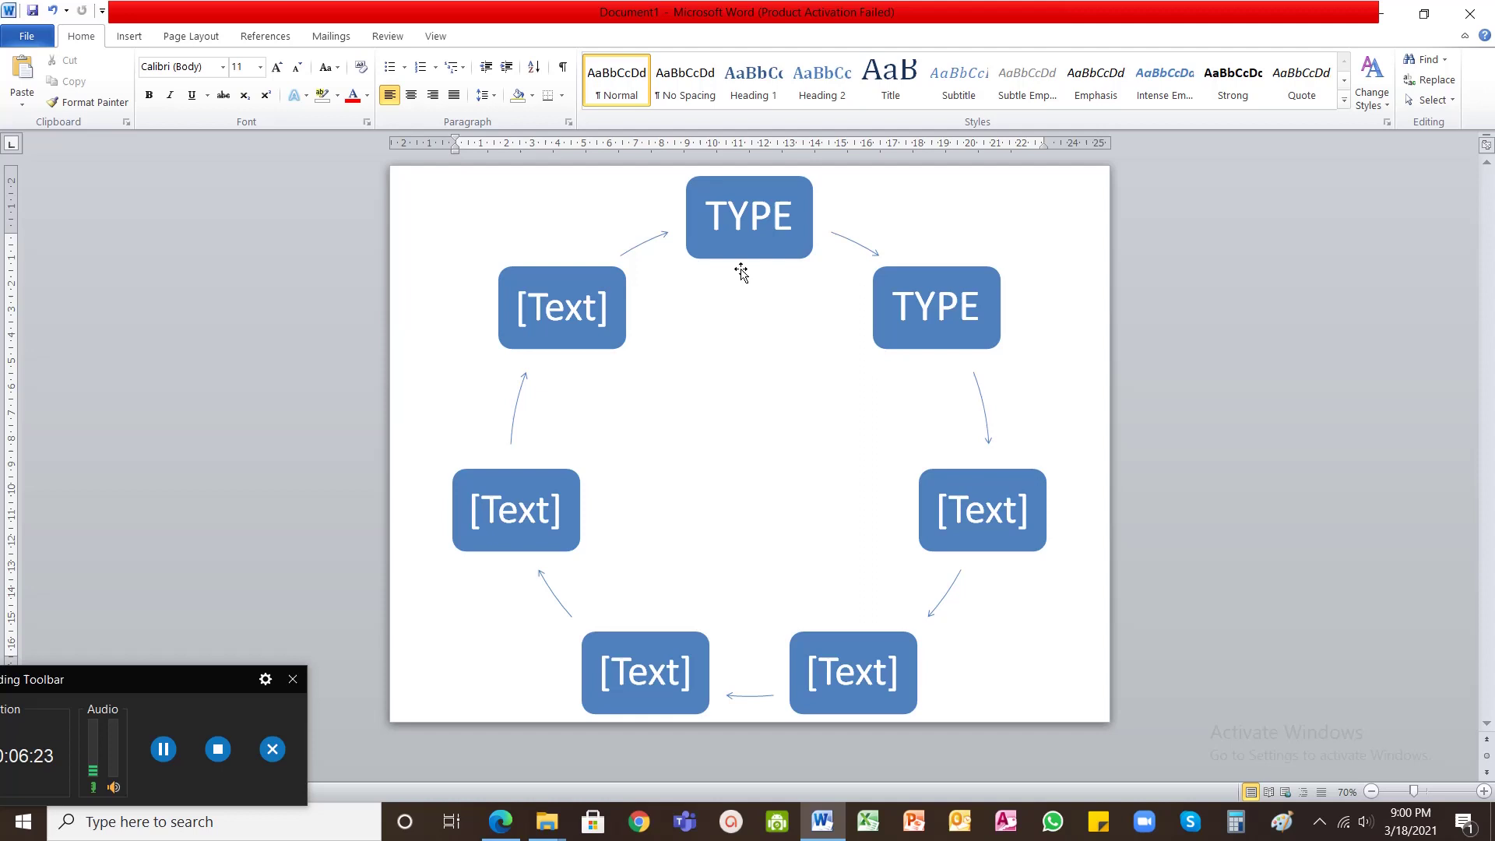
Try a white, blue-outlined style on the left box, then undo it
{"action": "left_click", "coordinate": [721, 336]}
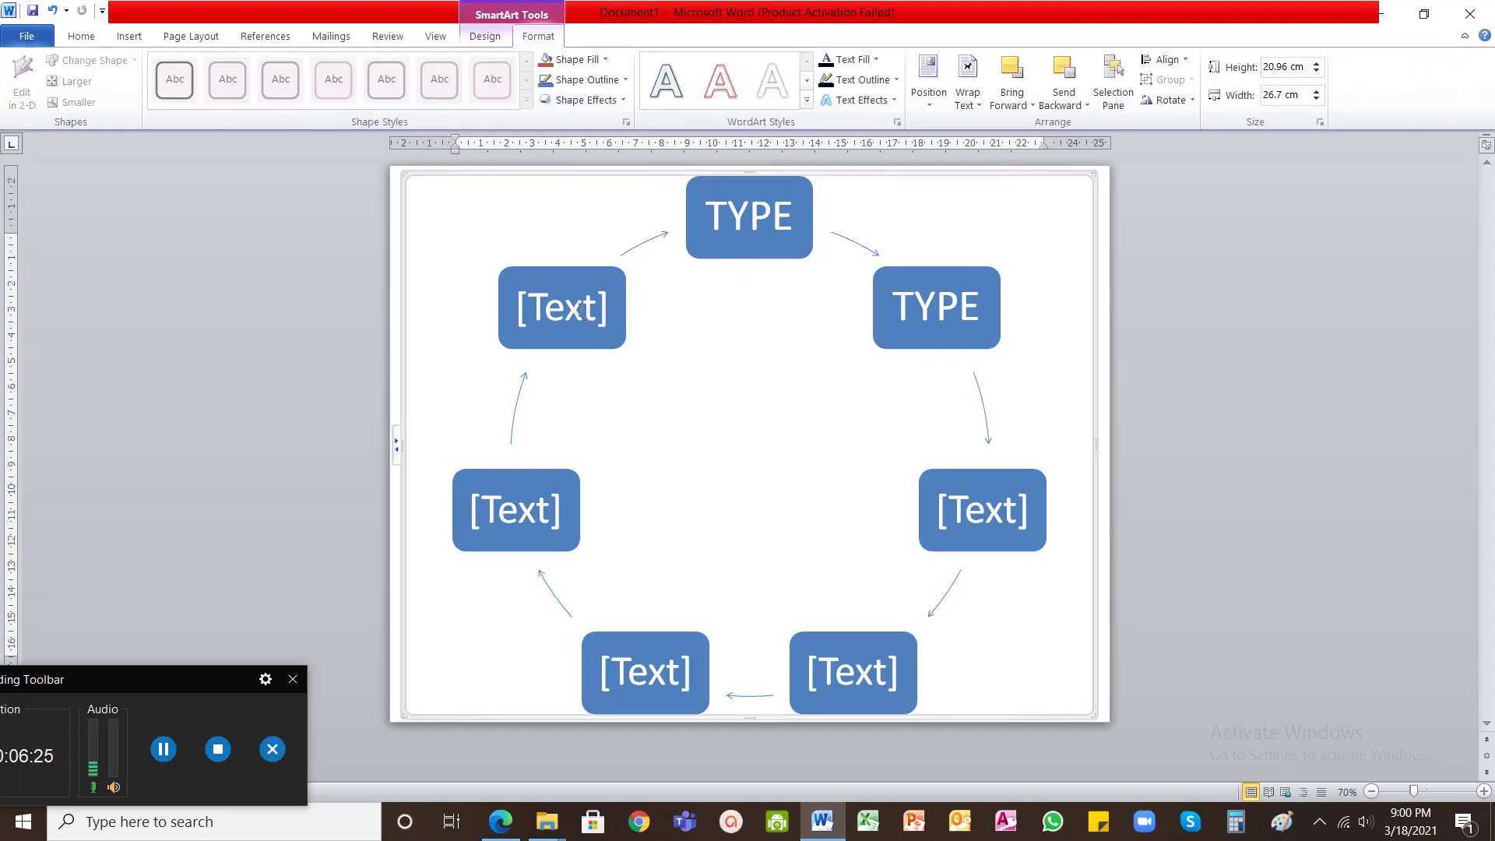
{"action": "left_click", "coordinate": [582, 309]}
{"action": "left_click", "coordinate": [963, 315]}
{"action": "key", "text": "Tab"}
{"action": "key", "text": "Tab"}
{"action": "key", "text": "Tab"}
{"action": "key", "text": "Tab"}
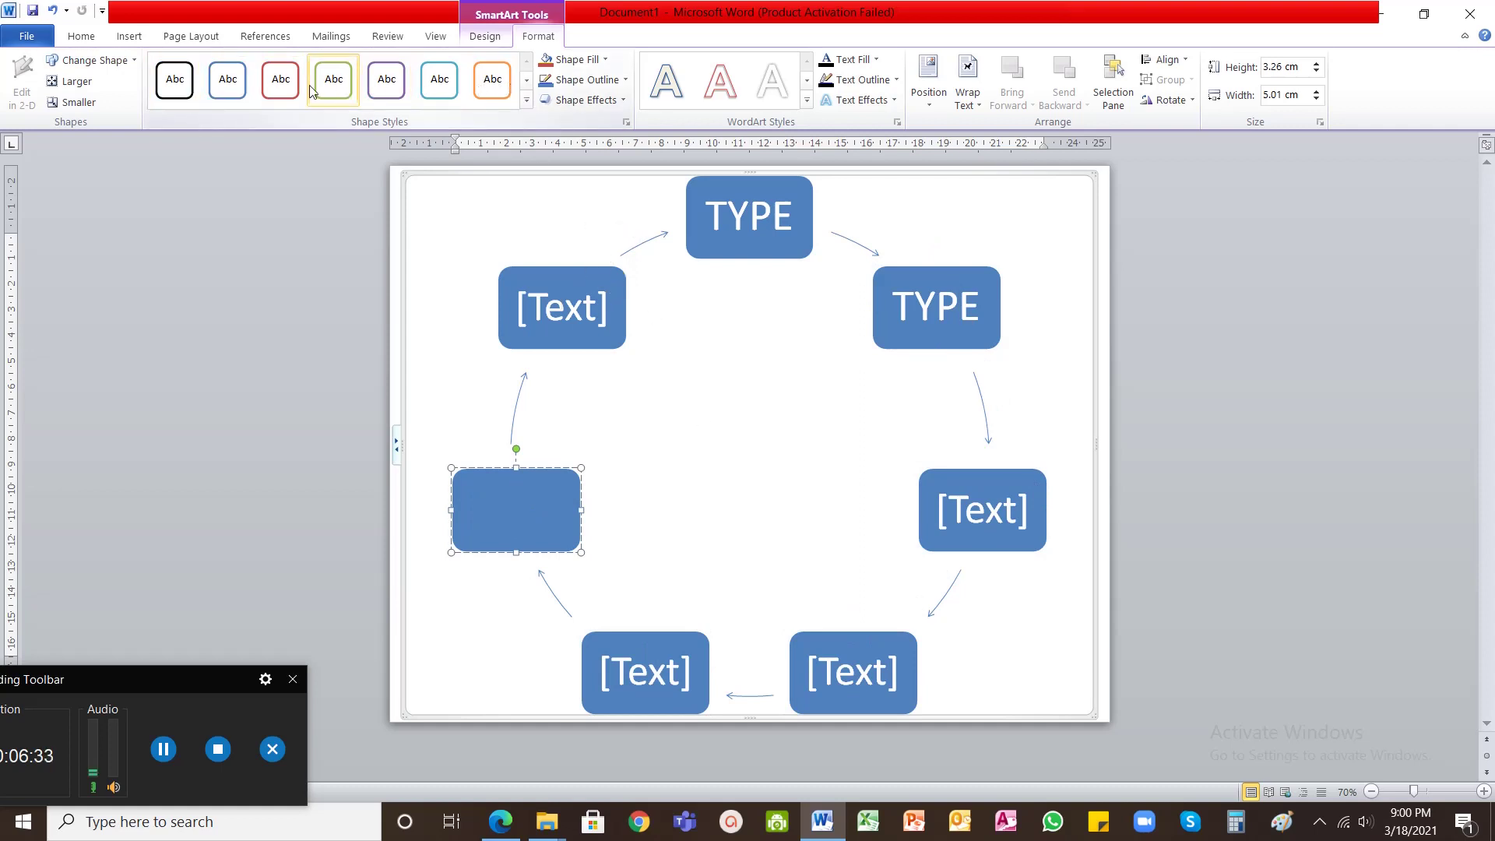
{"action": "left_click", "coordinate": [216, 94]}
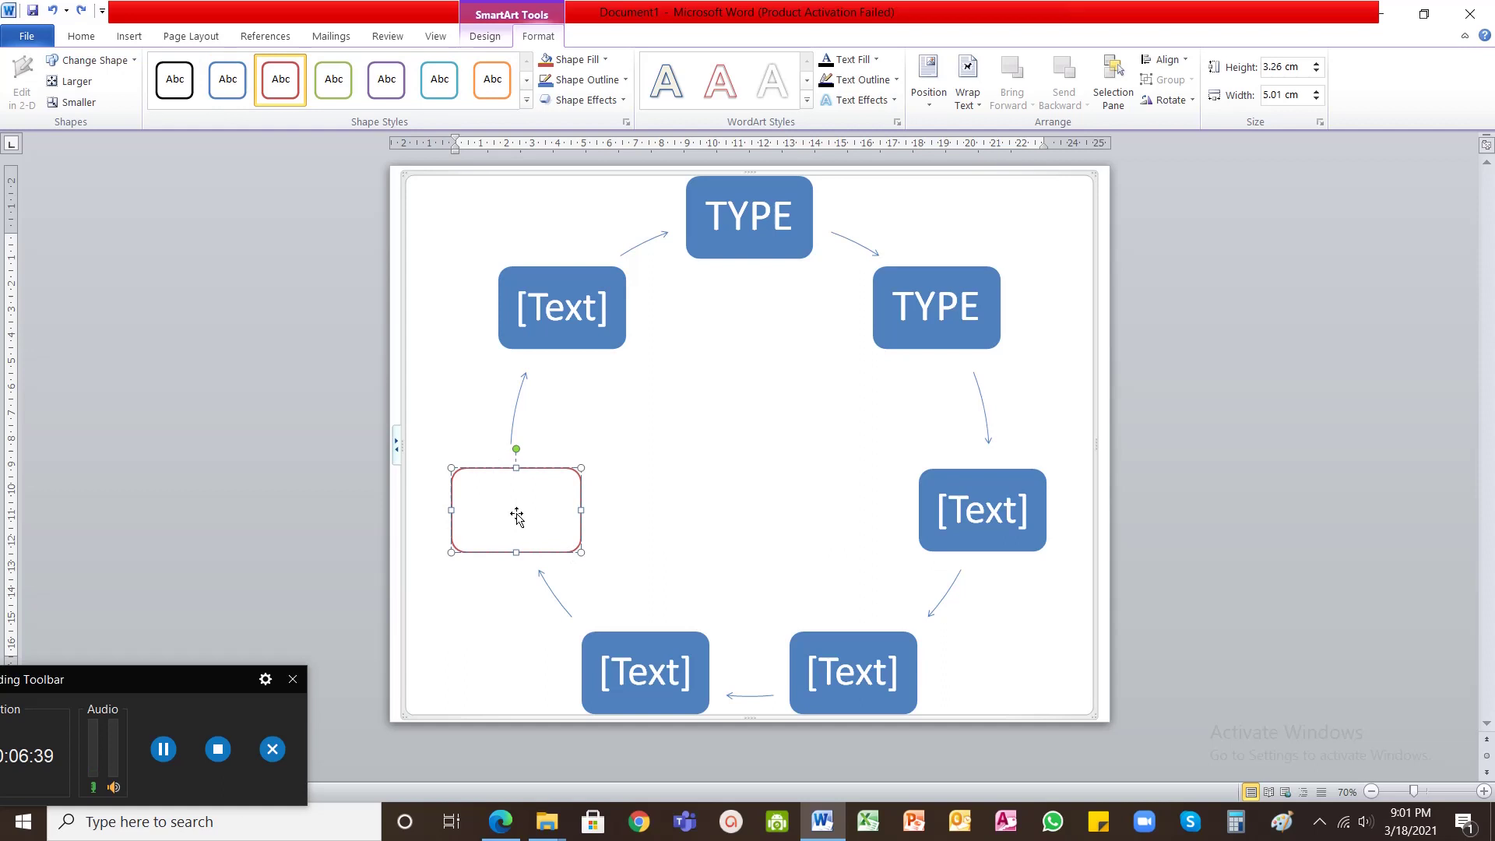
{"action": "key", "text": "ctrl+z"}
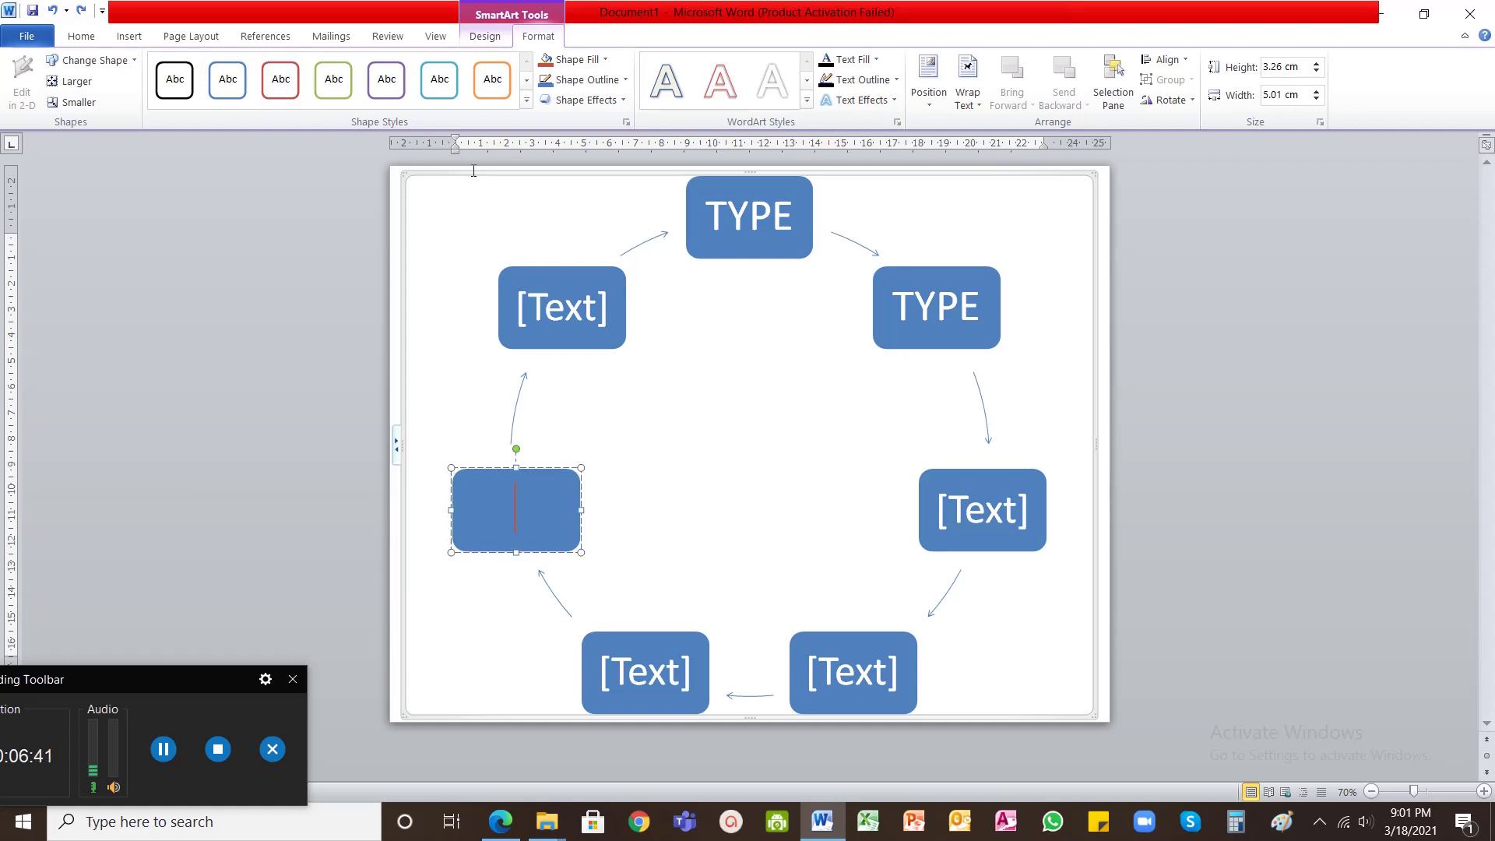
Remove the diagram's background fill and set the cycle boxes to No Outline
{"action": "left_click", "coordinate": [556, 174]}
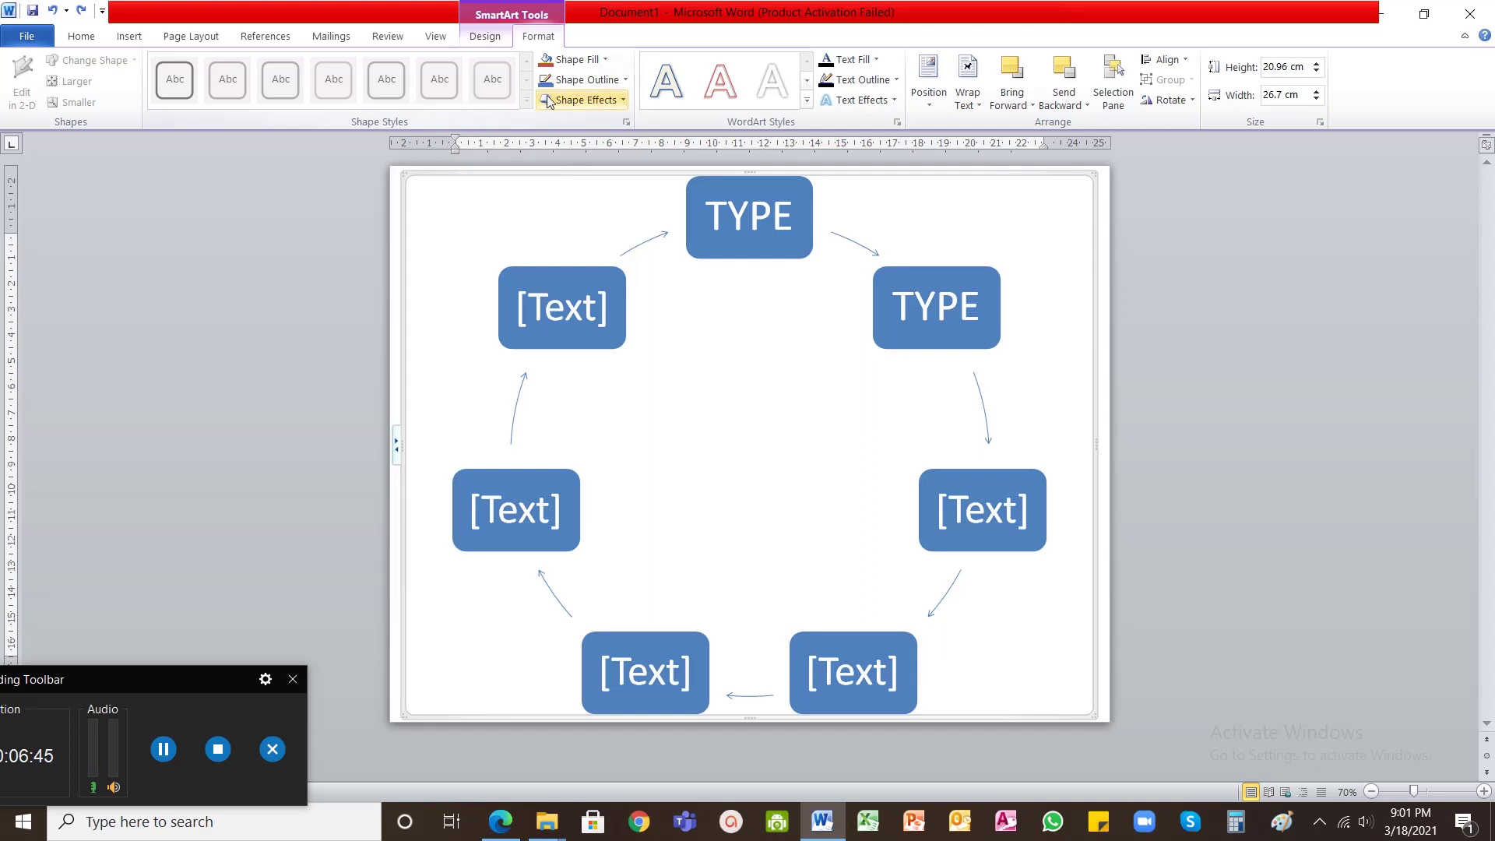
{"action": "left_click", "coordinate": [604, 61]}
{"action": "left_click", "coordinate": [584, 217]}
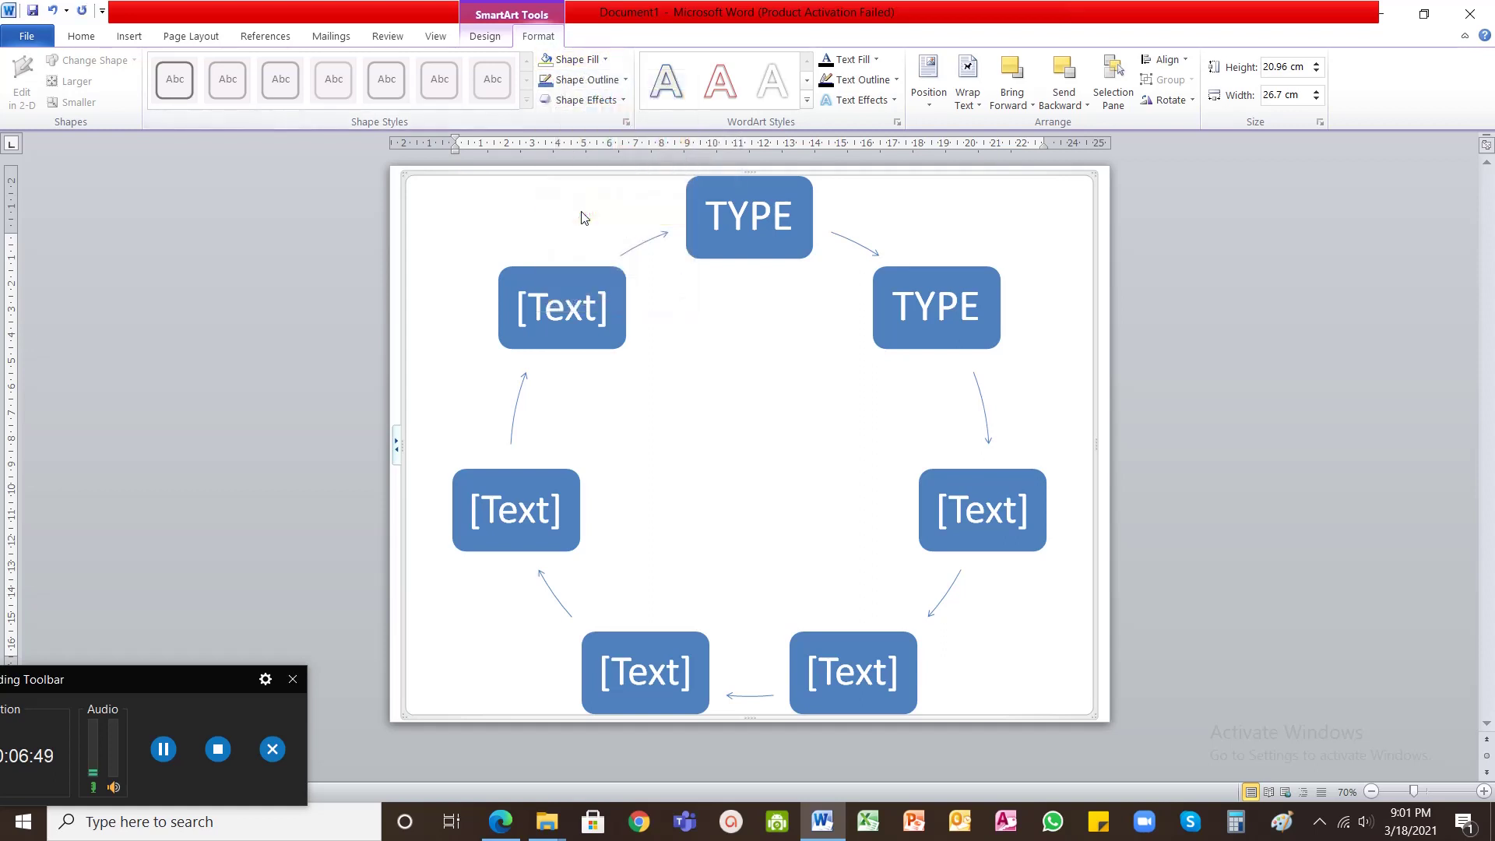
{"action": "left_click", "coordinate": [625, 79]}
{"action": "left_click", "coordinate": [559, 115]}
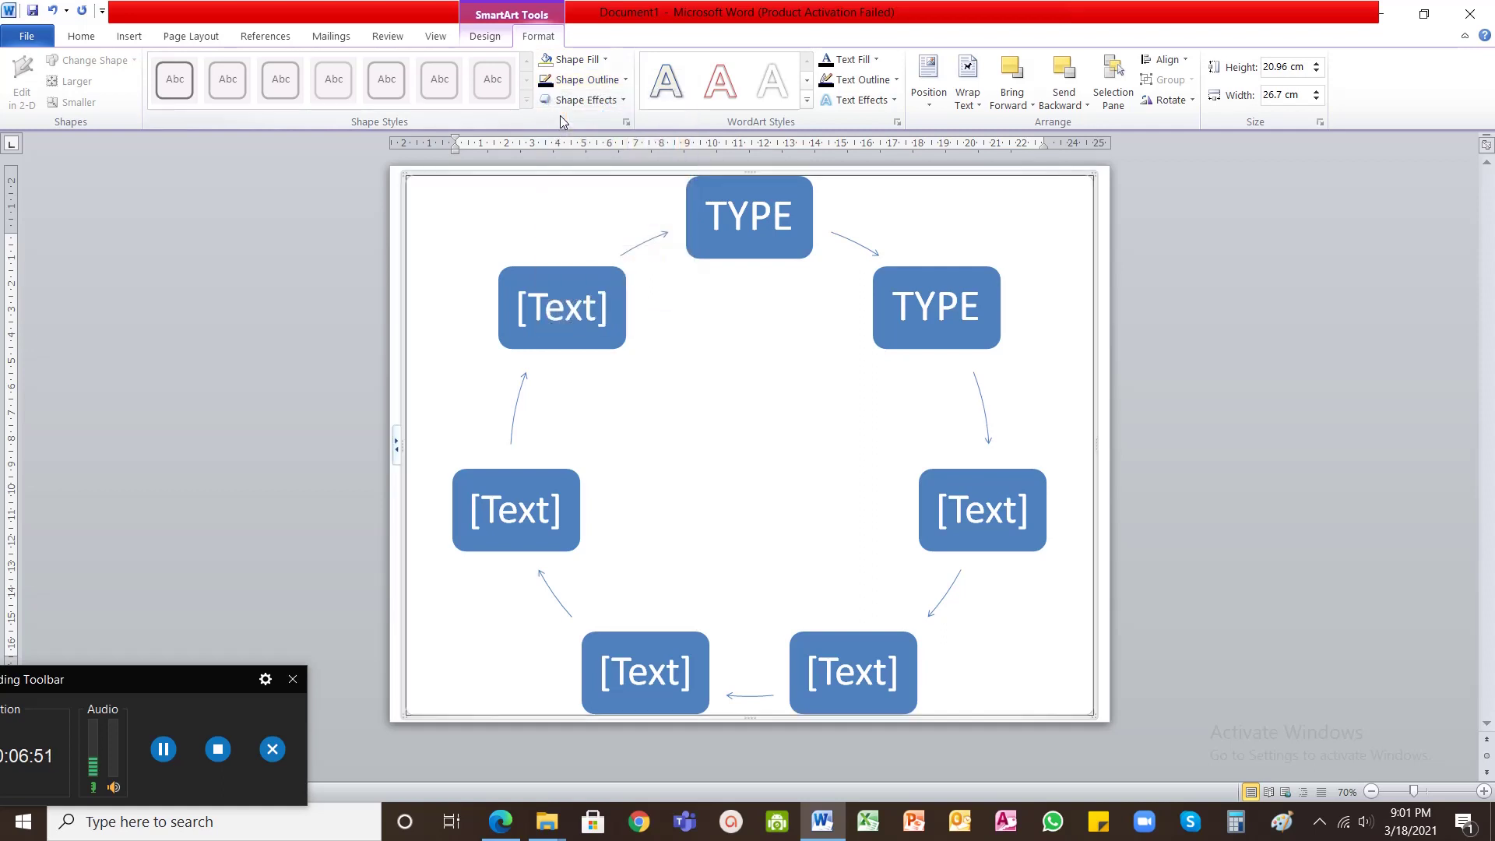
{"action": "left_click", "coordinate": [588, 80]}
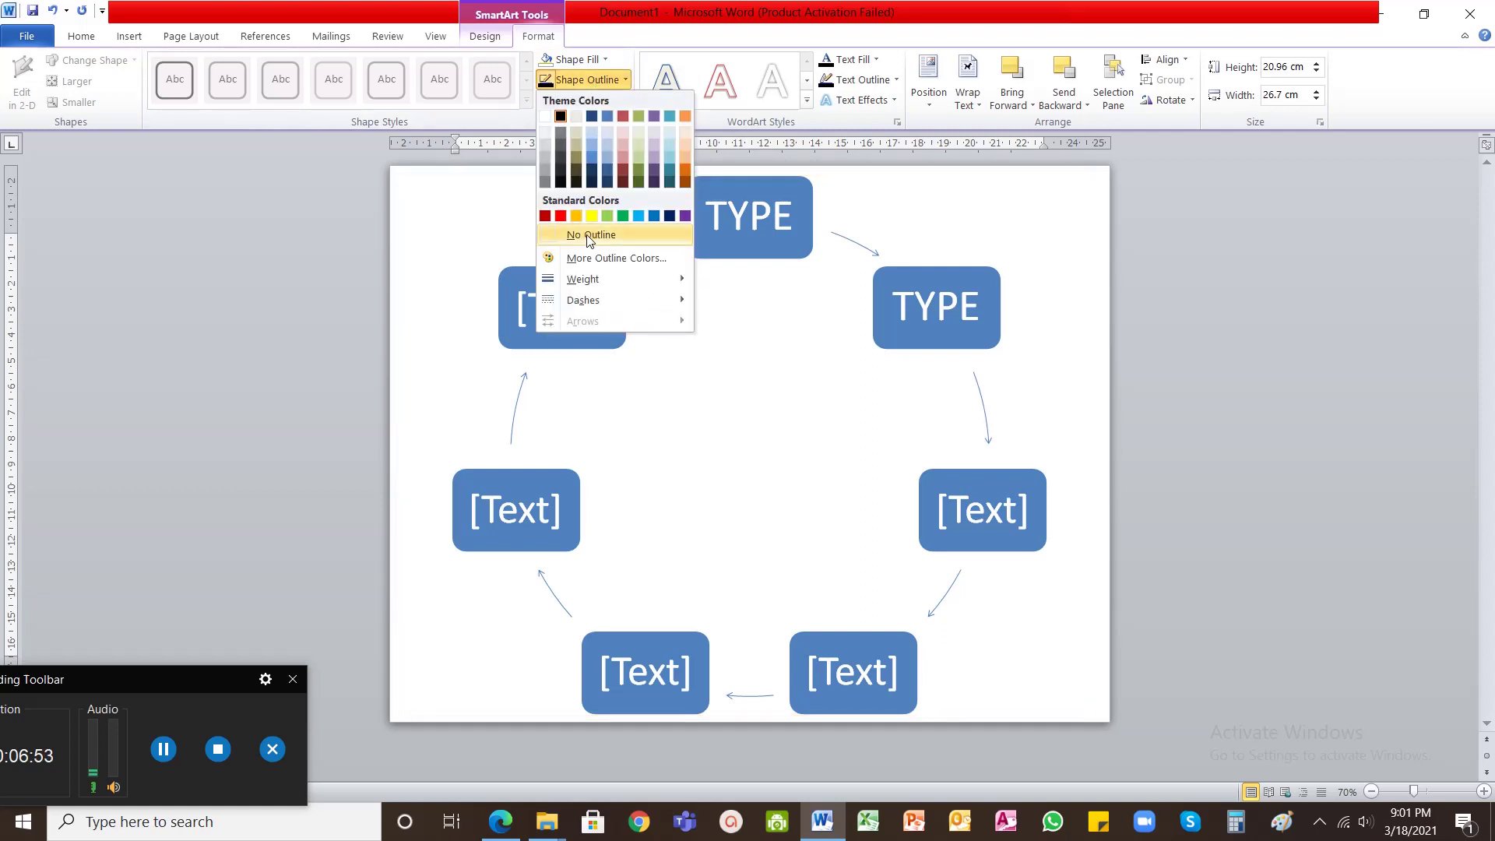
{"action": "left_click", "coordinate": [588, 234]}
{"action": "left_click", "coordinate": [1131, 382]}
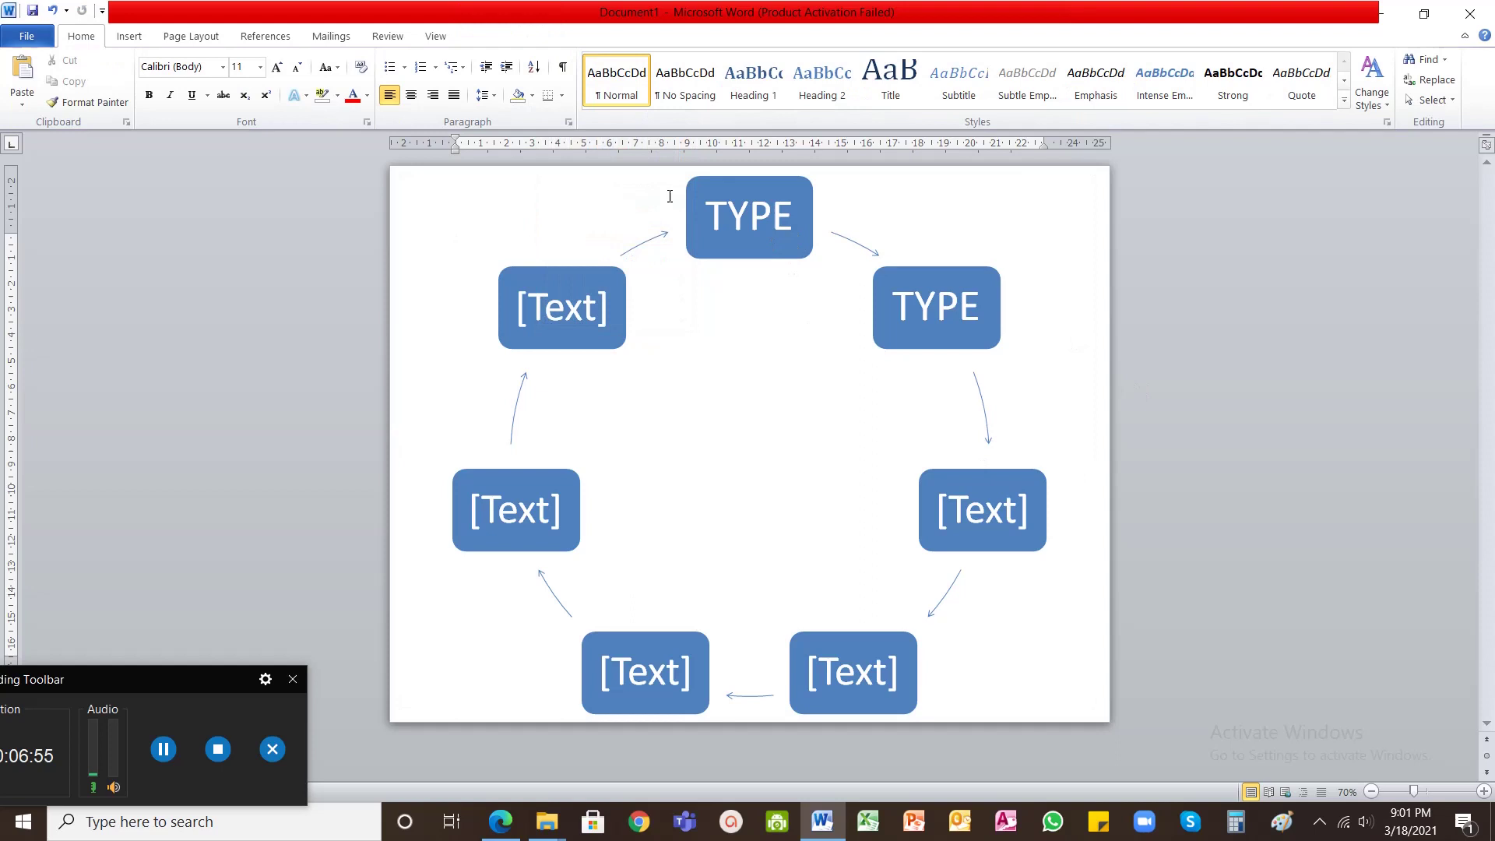
{"action": "left_click", "coordinate": [600, 269]}
{"action": "left_click", "coordinate": [589, 174]}
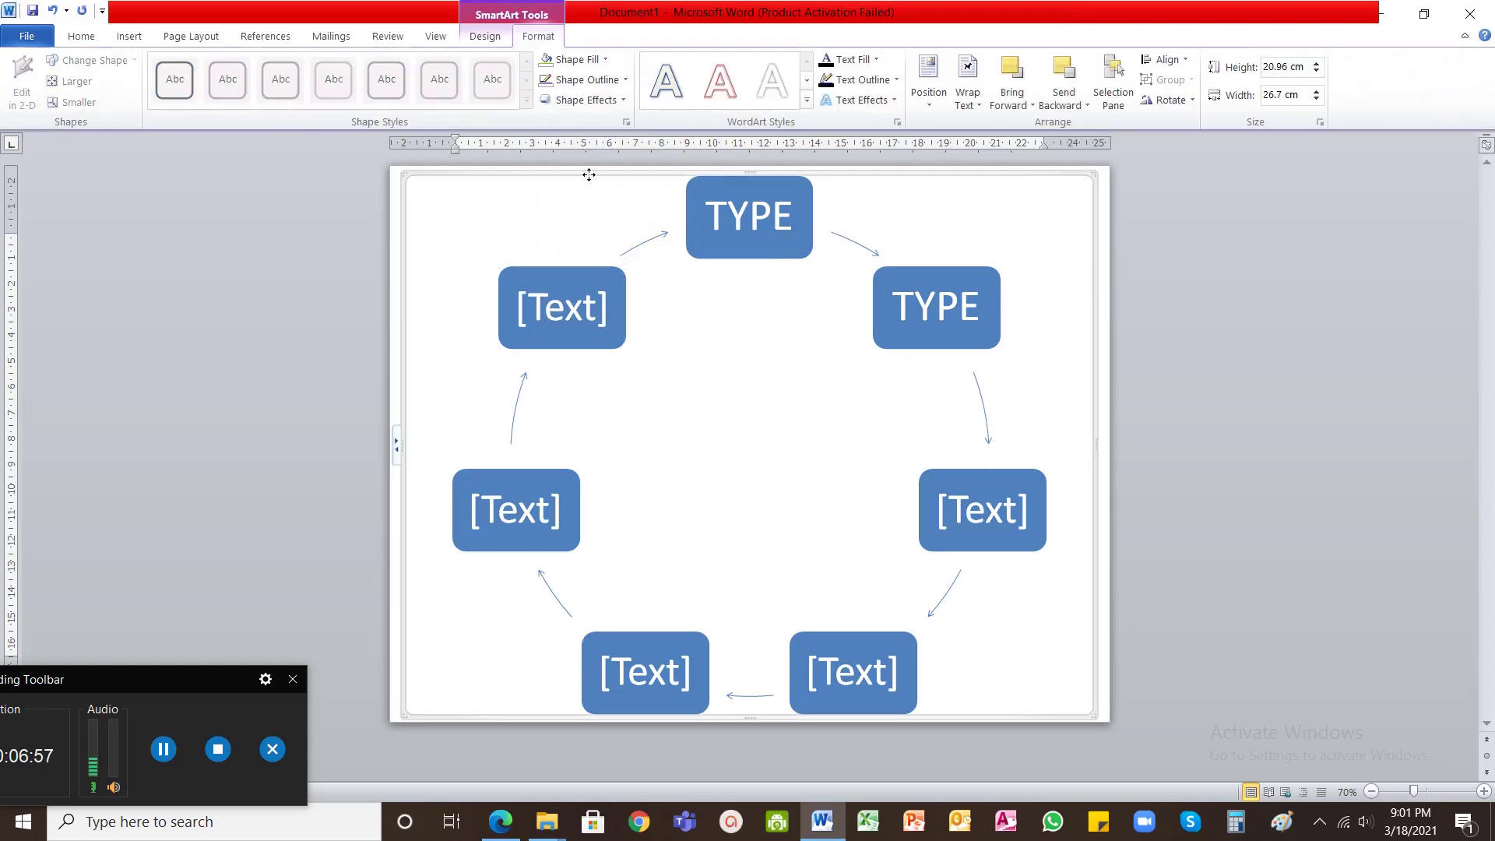
Recolour the cycle with the first Primary Theme Colors option, then switch to Edge
{"action": "left_click", "coordinate": [490, 39]}
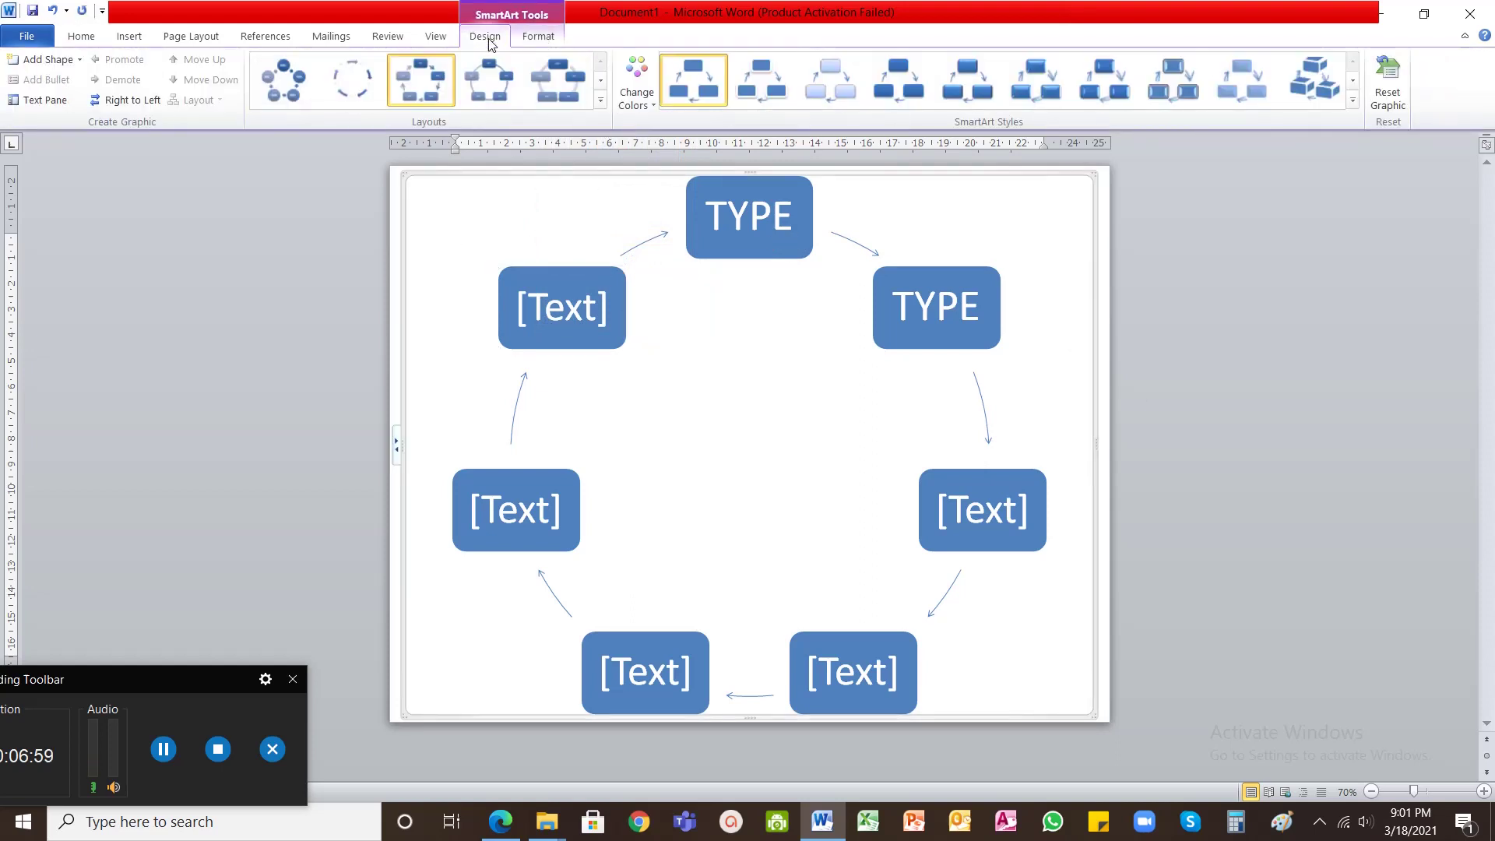
{"action": "left_click", "coordinate": [537, 39]}
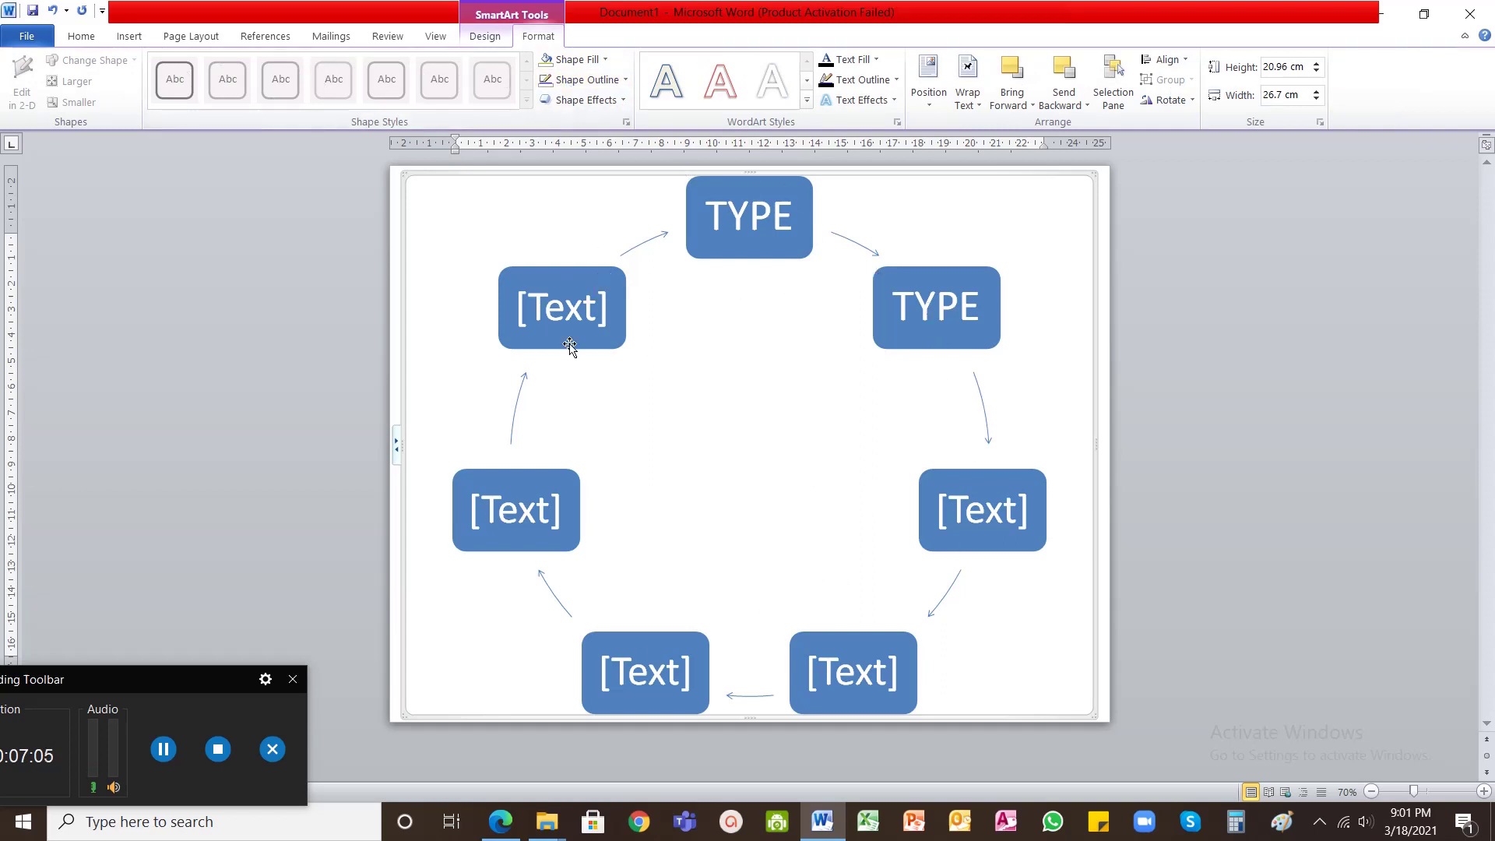
{"action": "left_click", "coordinate": [483, 39]}
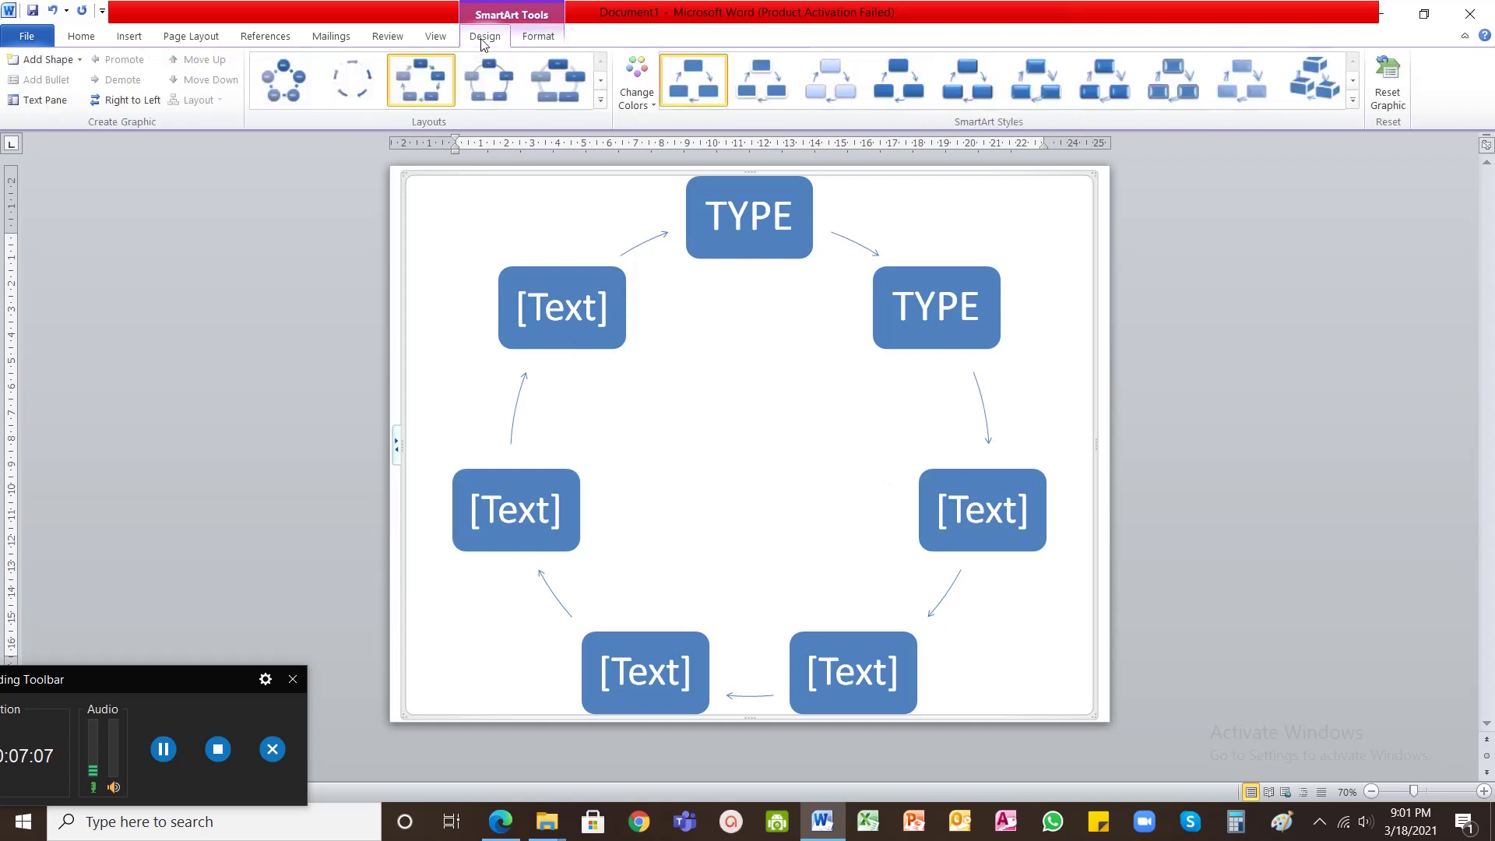
{"action": "left_click", "coordinate": [646, 95]}
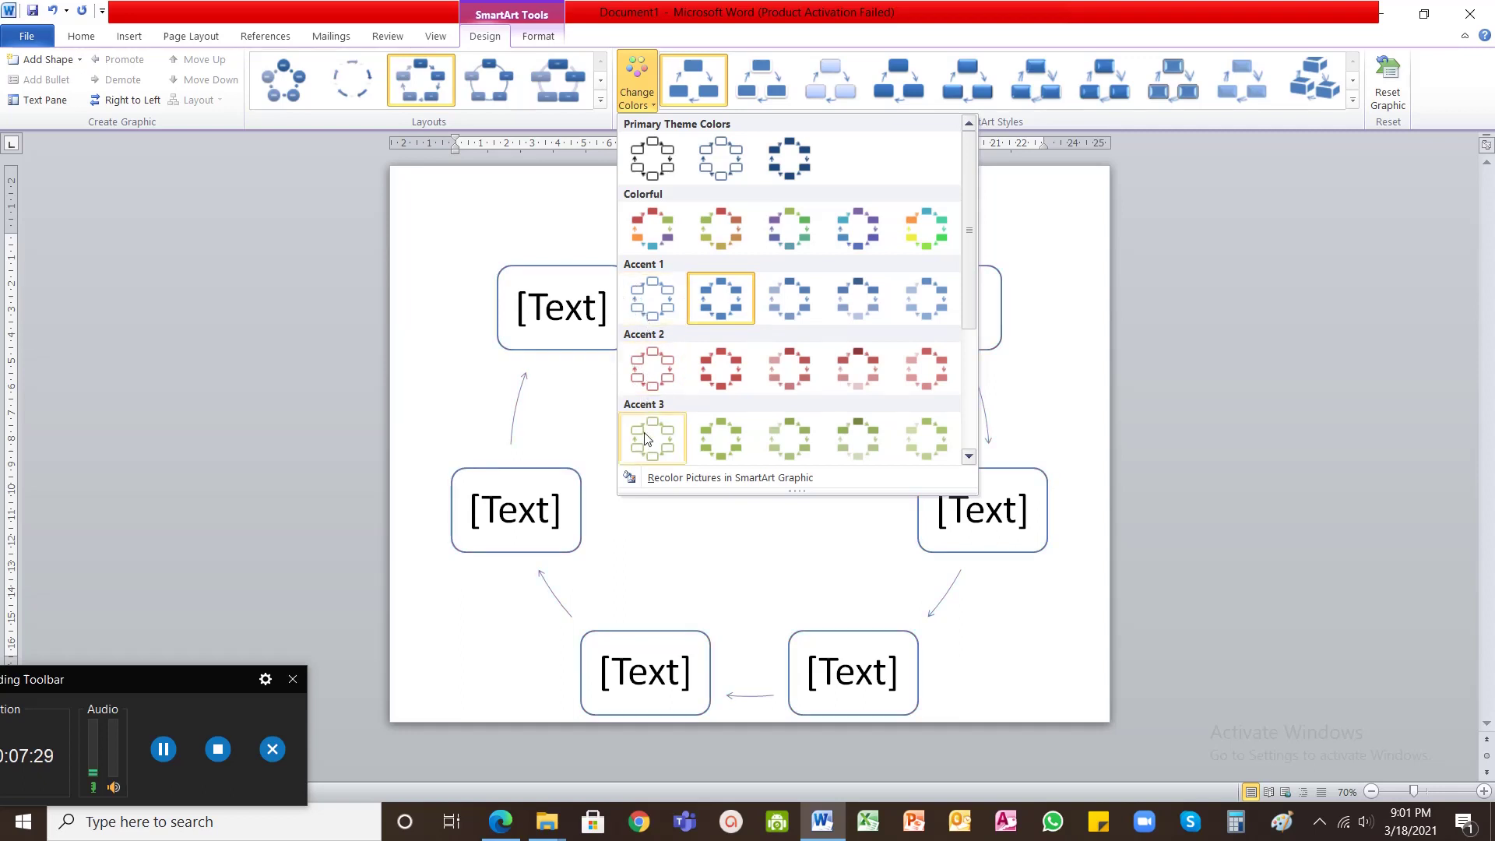
{"action": "left_click", "coordinate": [652, 170]}
{"action": "left_click", "coordinate": [1190, 268]}
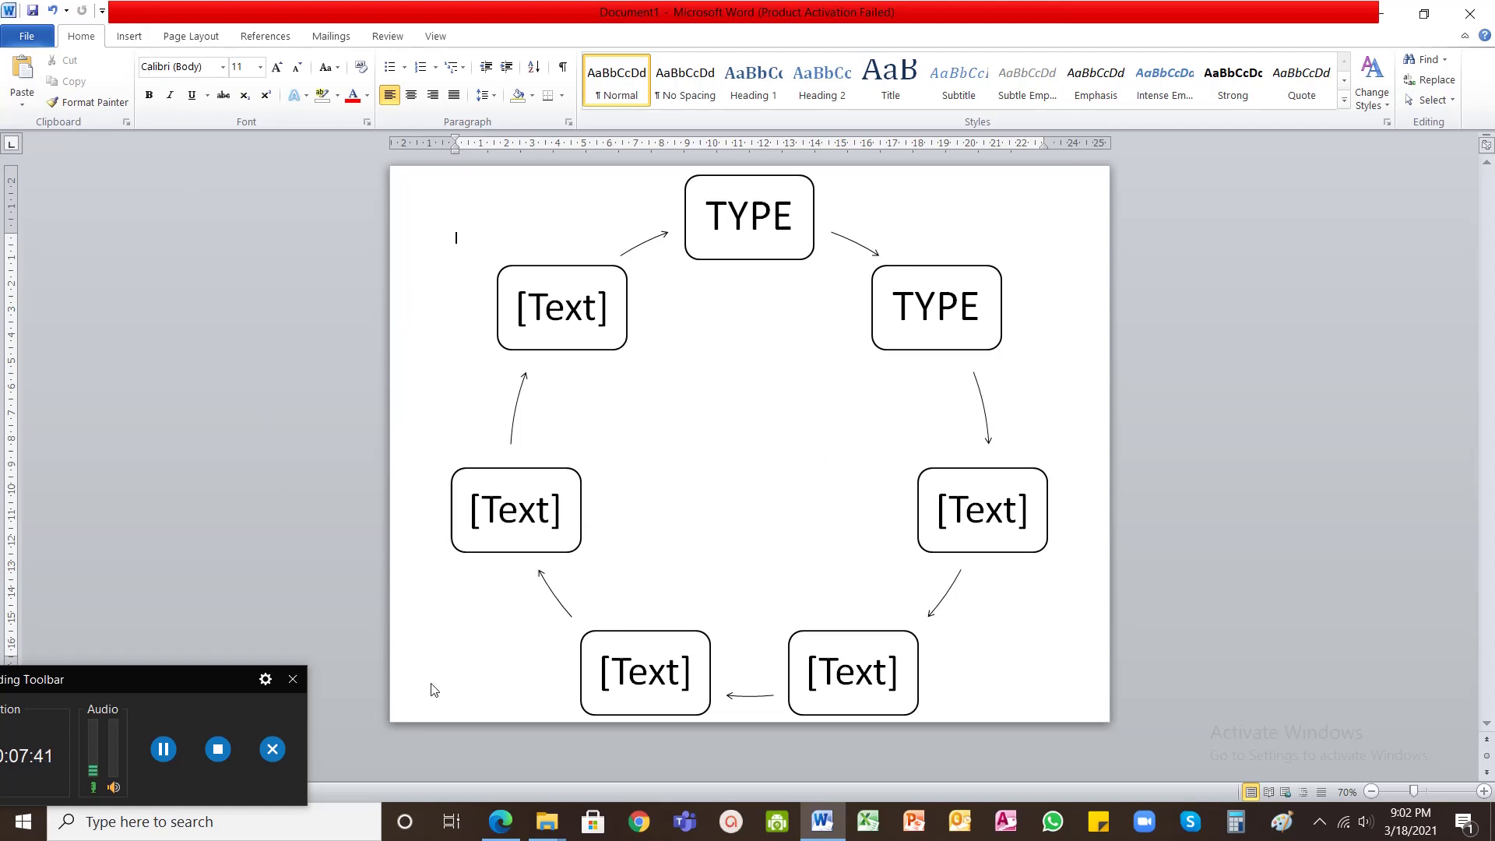
{"action": "left_click", "coordinate": [501, 821]}
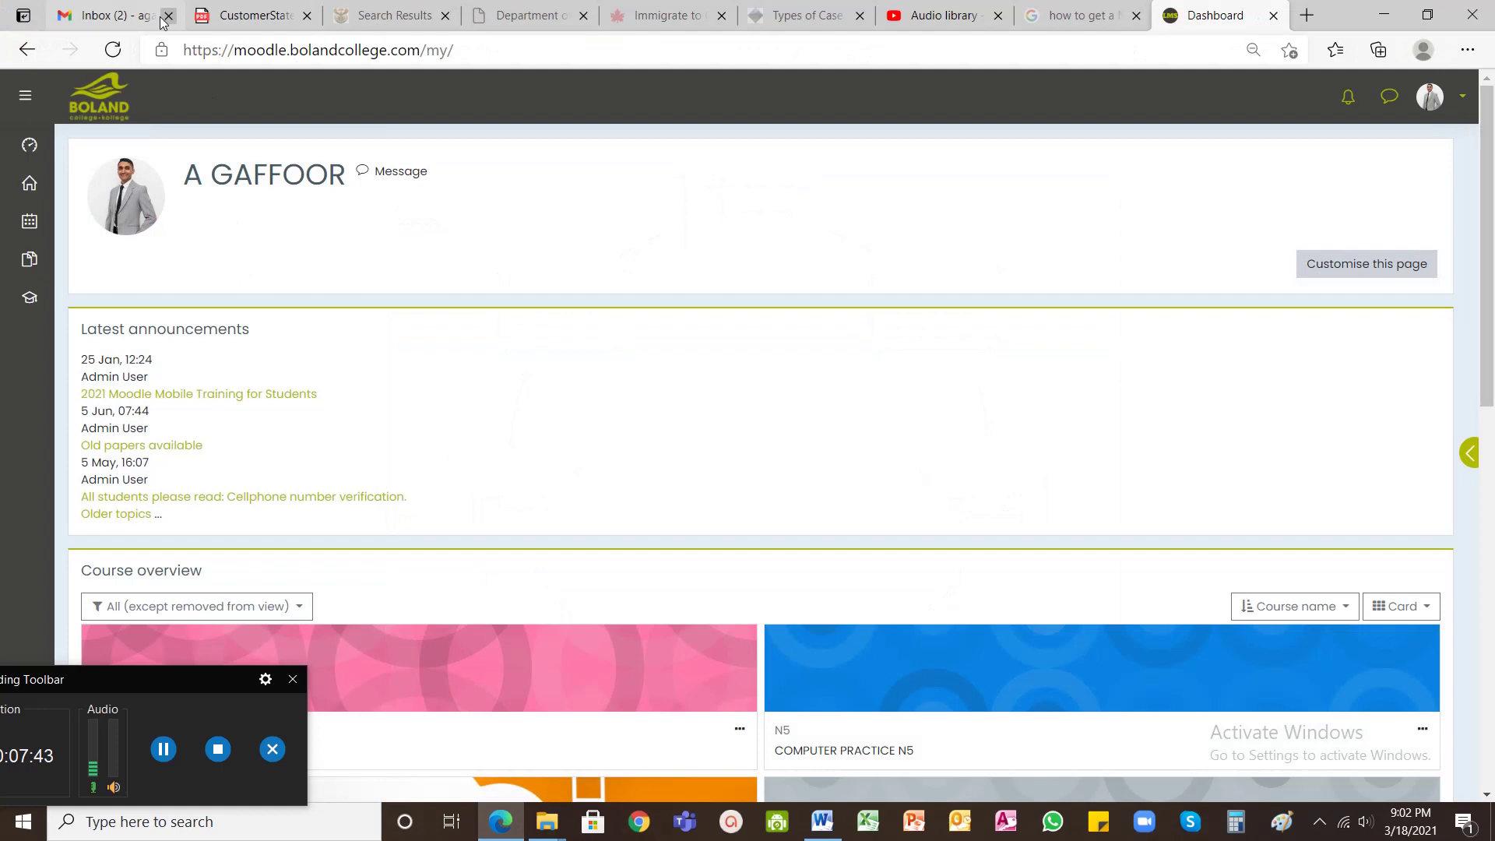
Preview the first Exceljet #NUM! image in Google Images and start saving it, then cancel
{"action": "left_click", "coordinate": [1082, 15]}
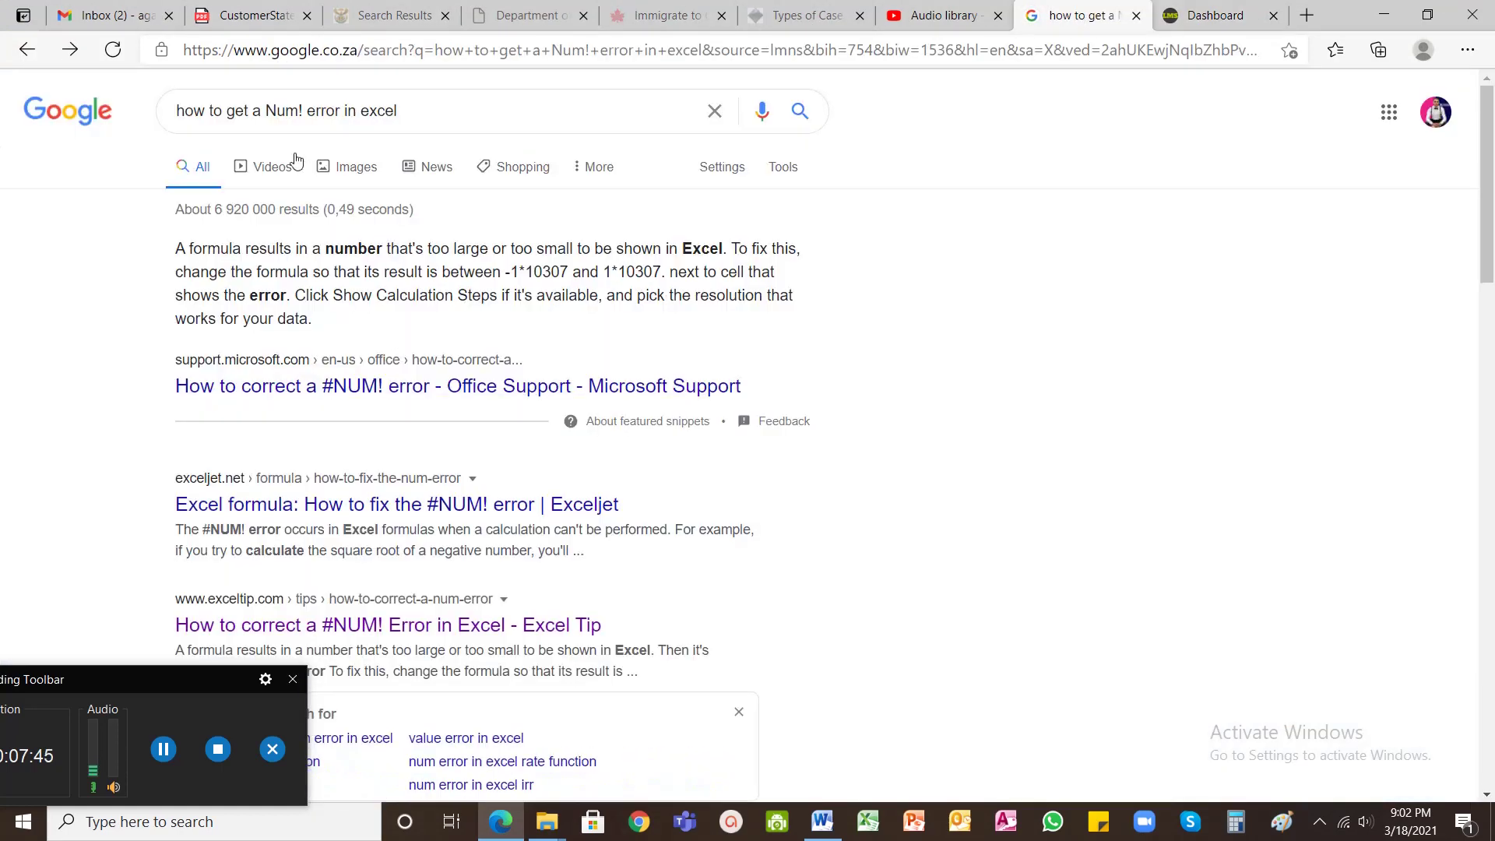
{"action": "left_click", "coordinate": [353, 176]}
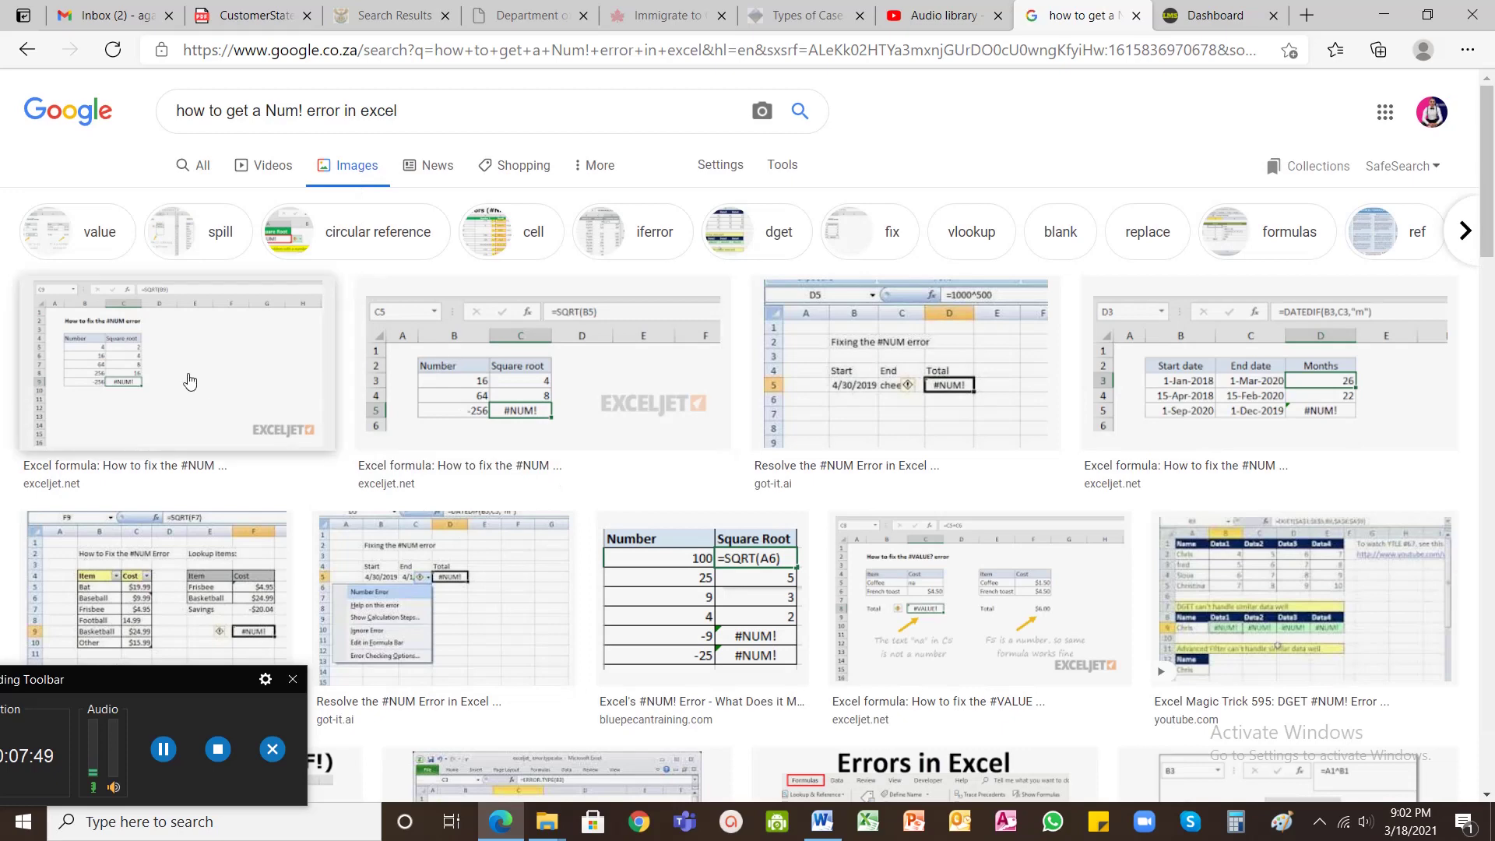
{"action": "left_click", "coordinate": [190, 381]}
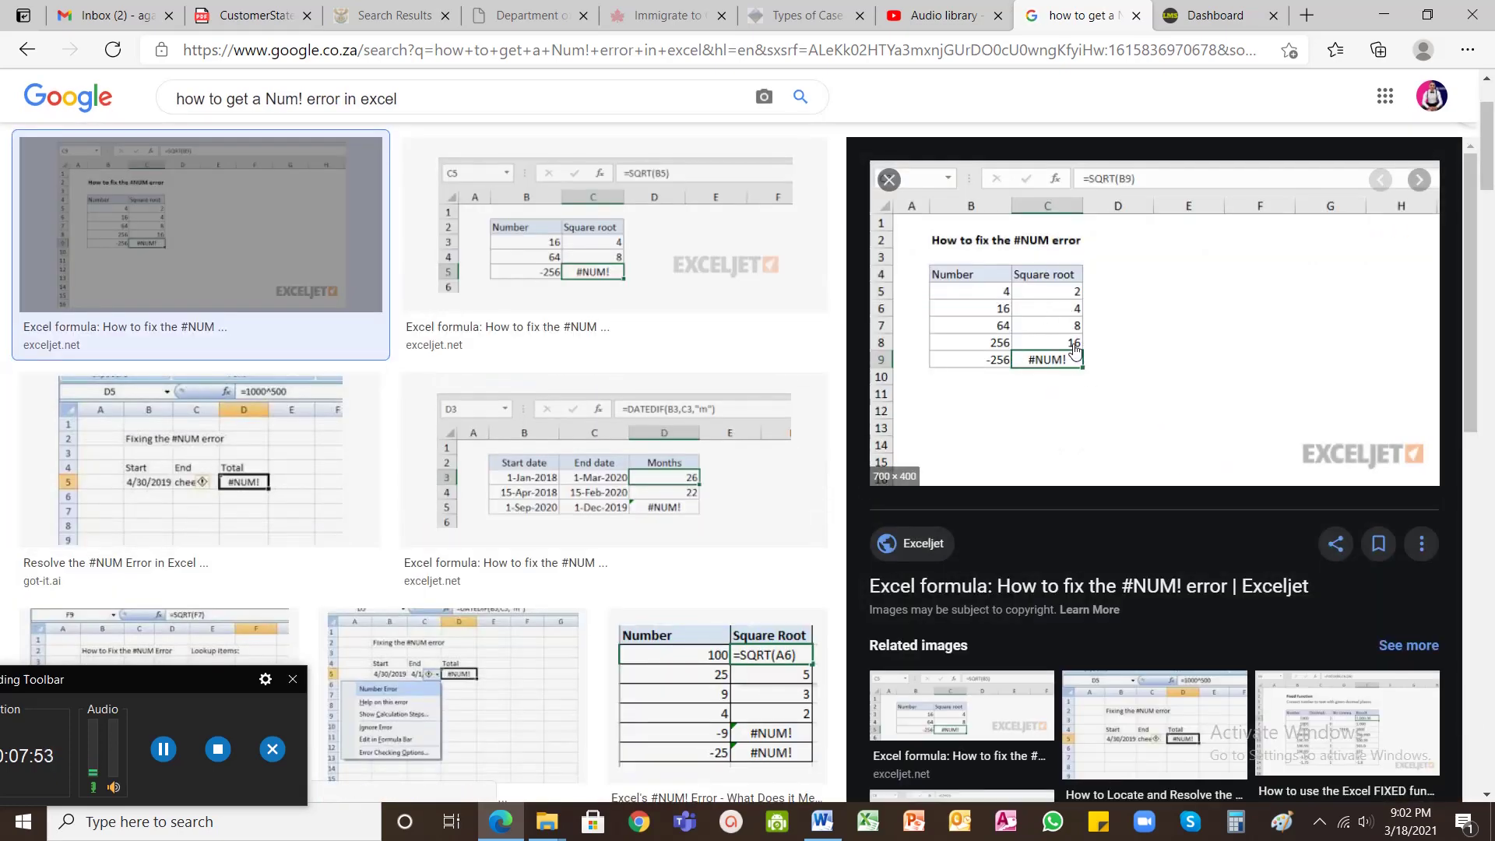
{"action": "right_click", "coordinate": [1027, 323]}
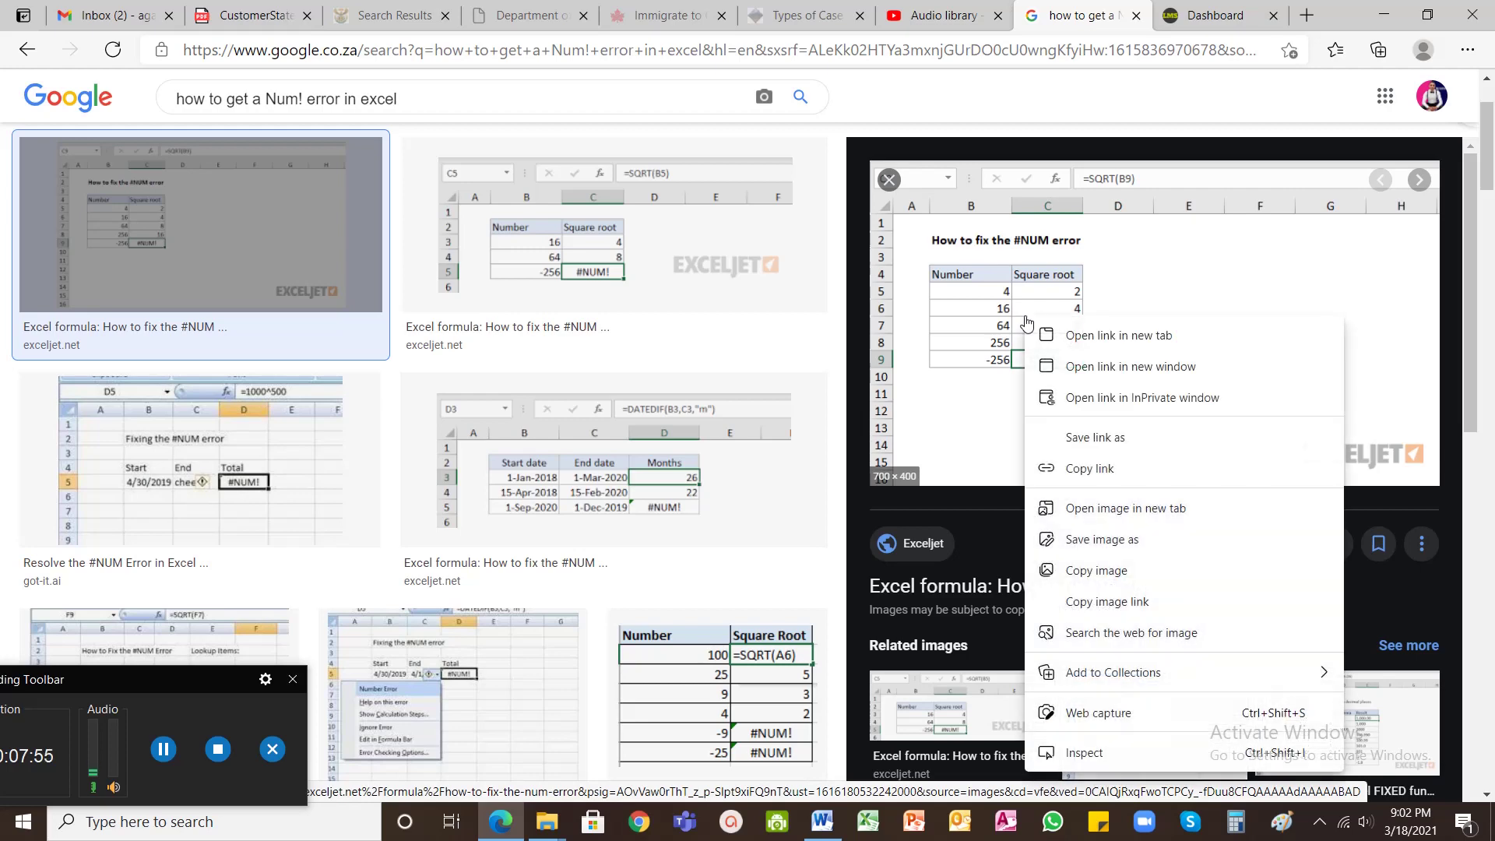
{"action": "left_click", "coordinate": [1114, 545]}
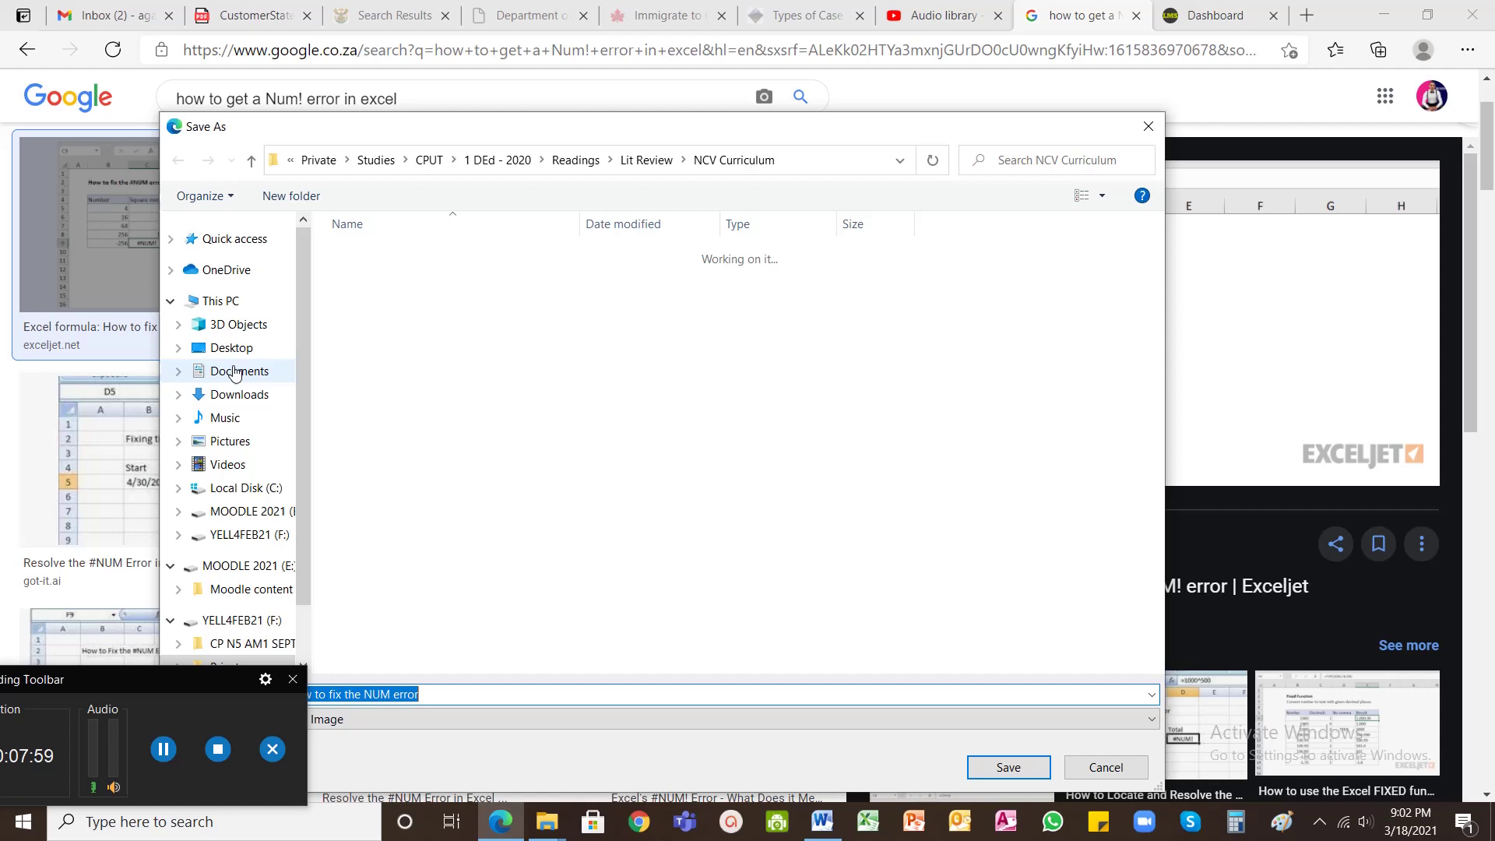
{"action": "left_click", "coordinate": [237, 372]}
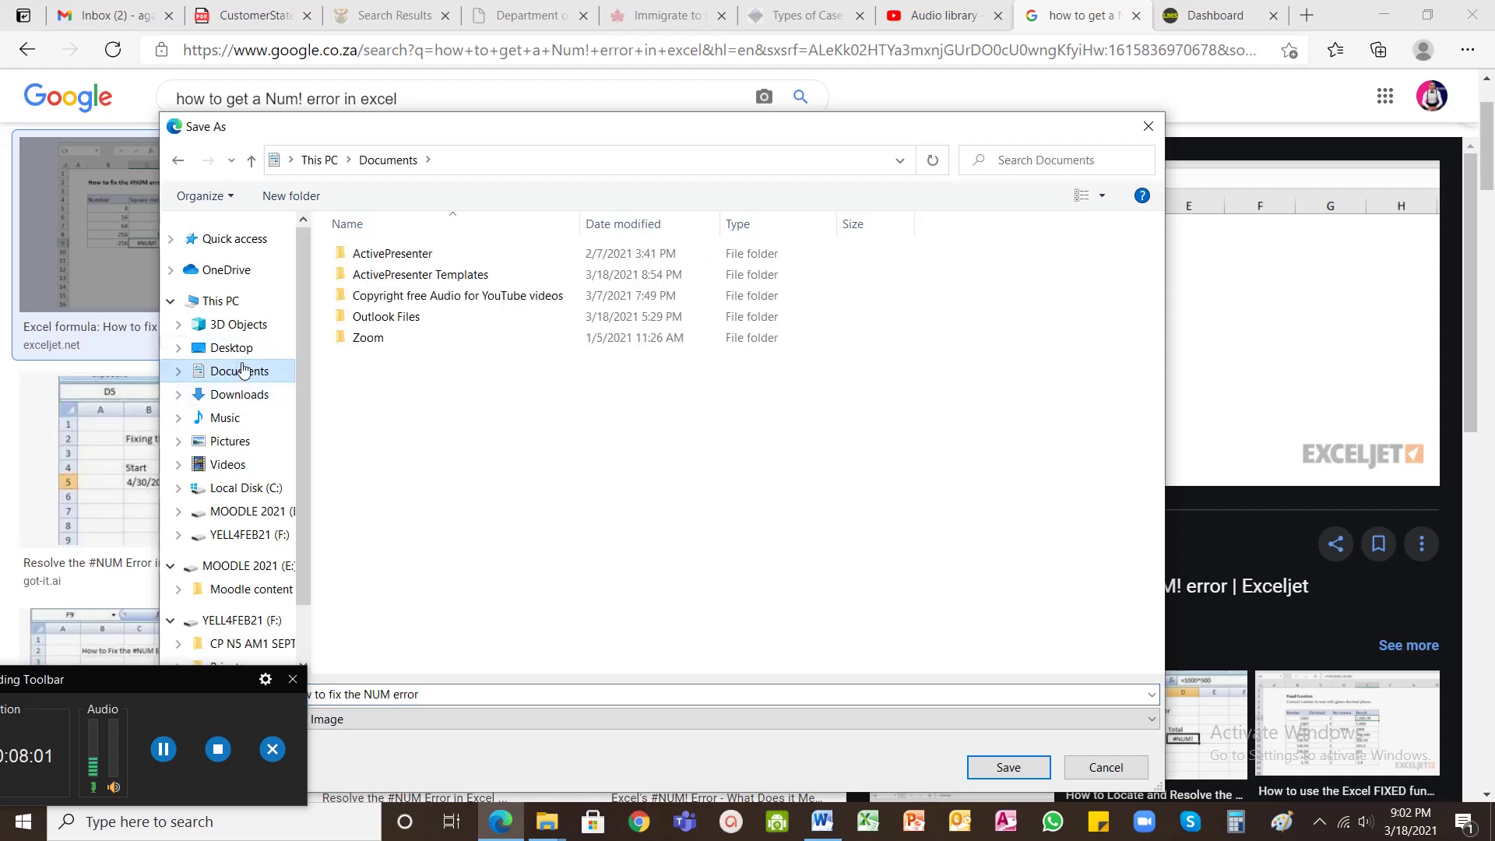
{"action": "left_click_drag", "start_coordinate": [488, 115], "coordinate": [556, 22]}
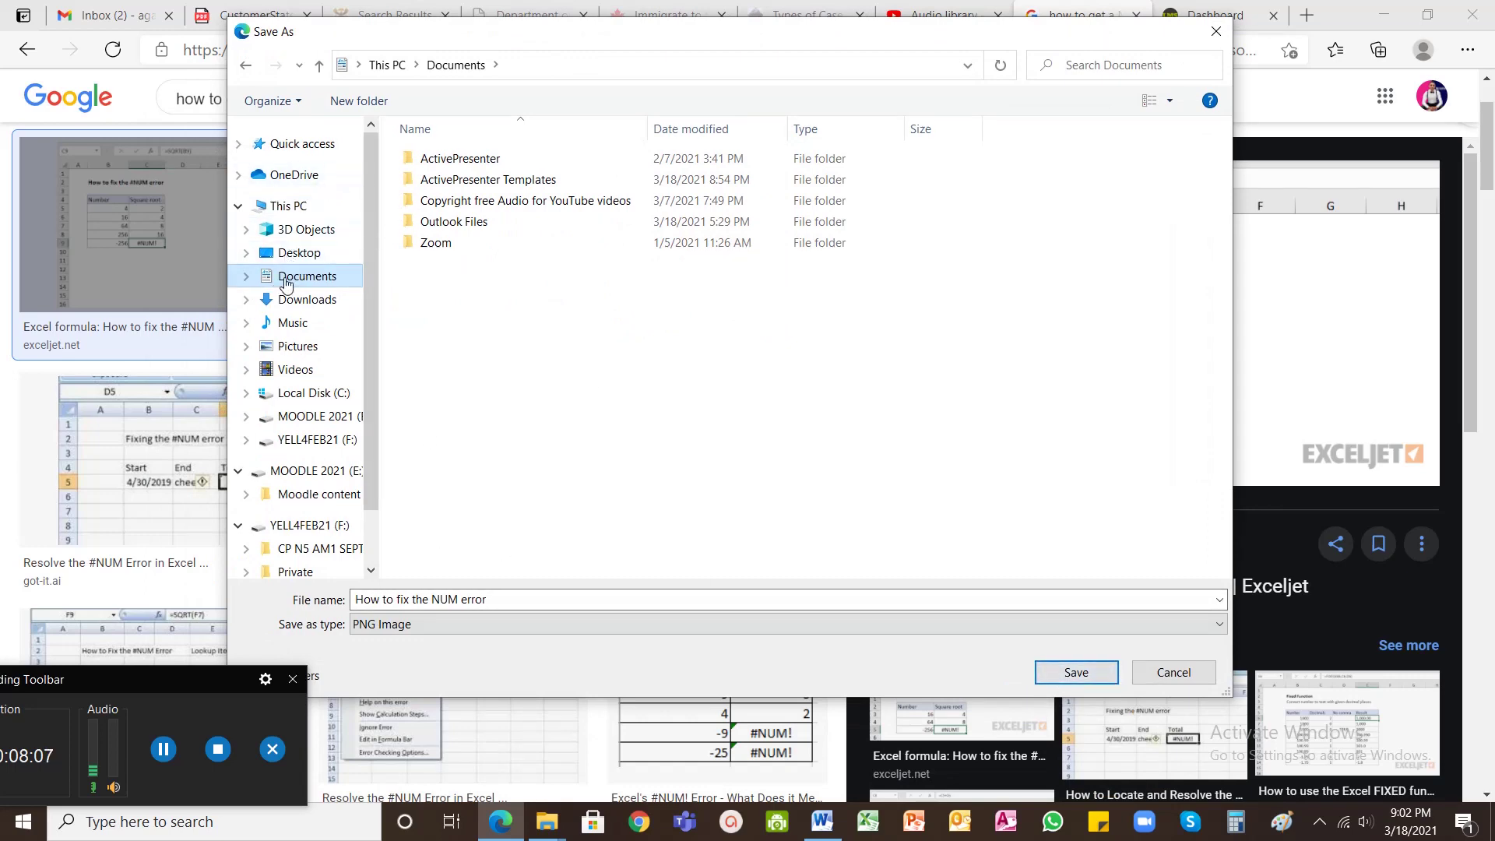
{"action": "left_click", "coordinate": [1172, 673]}
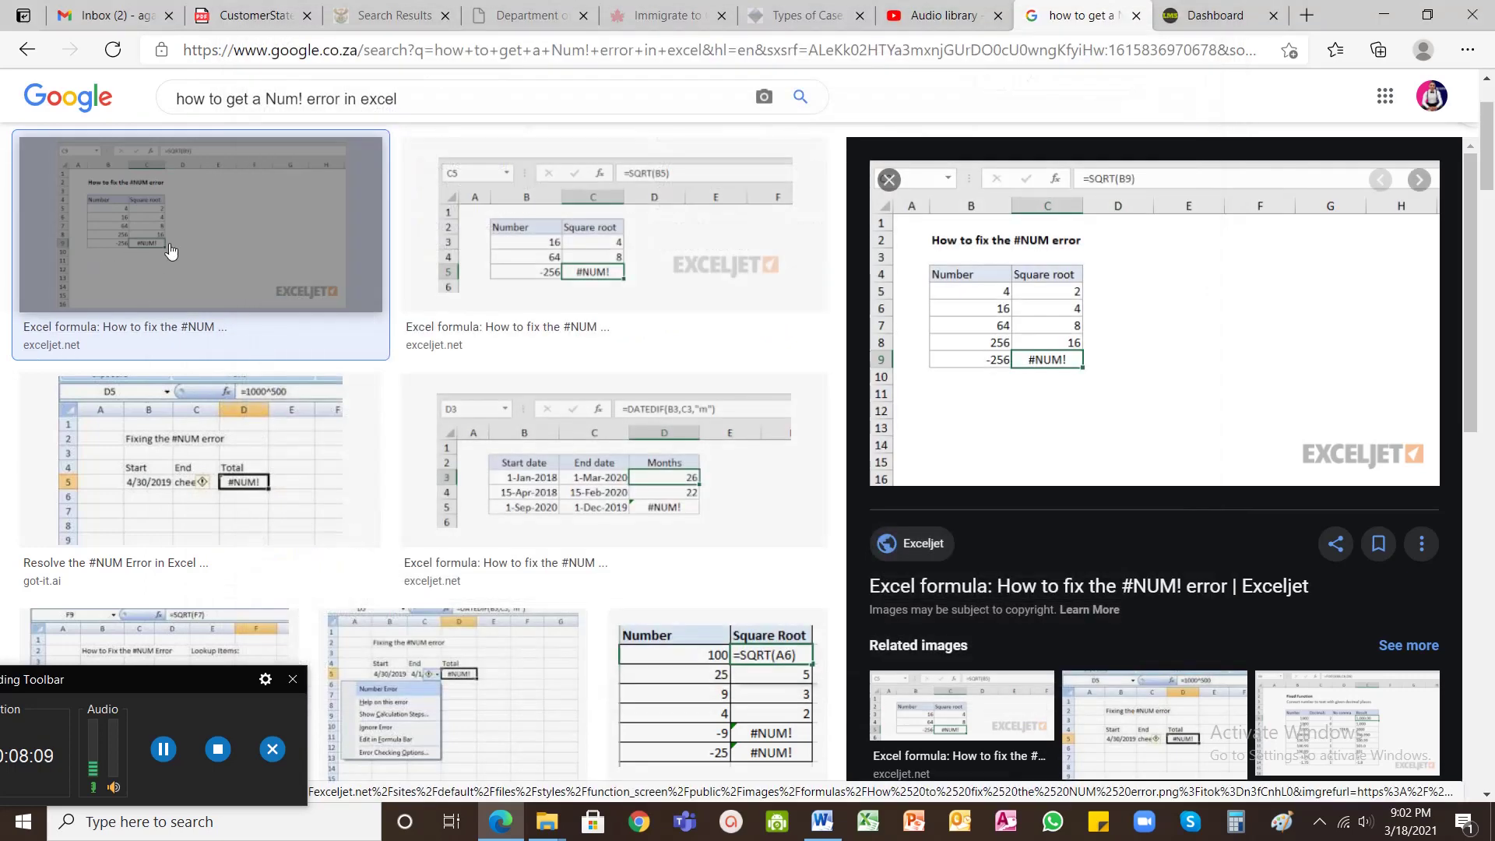
Save the Exceljet image to the Desktop as the PNG 'Picture sample'
{"action": "right_click", "coordinate": [1004, 301]}
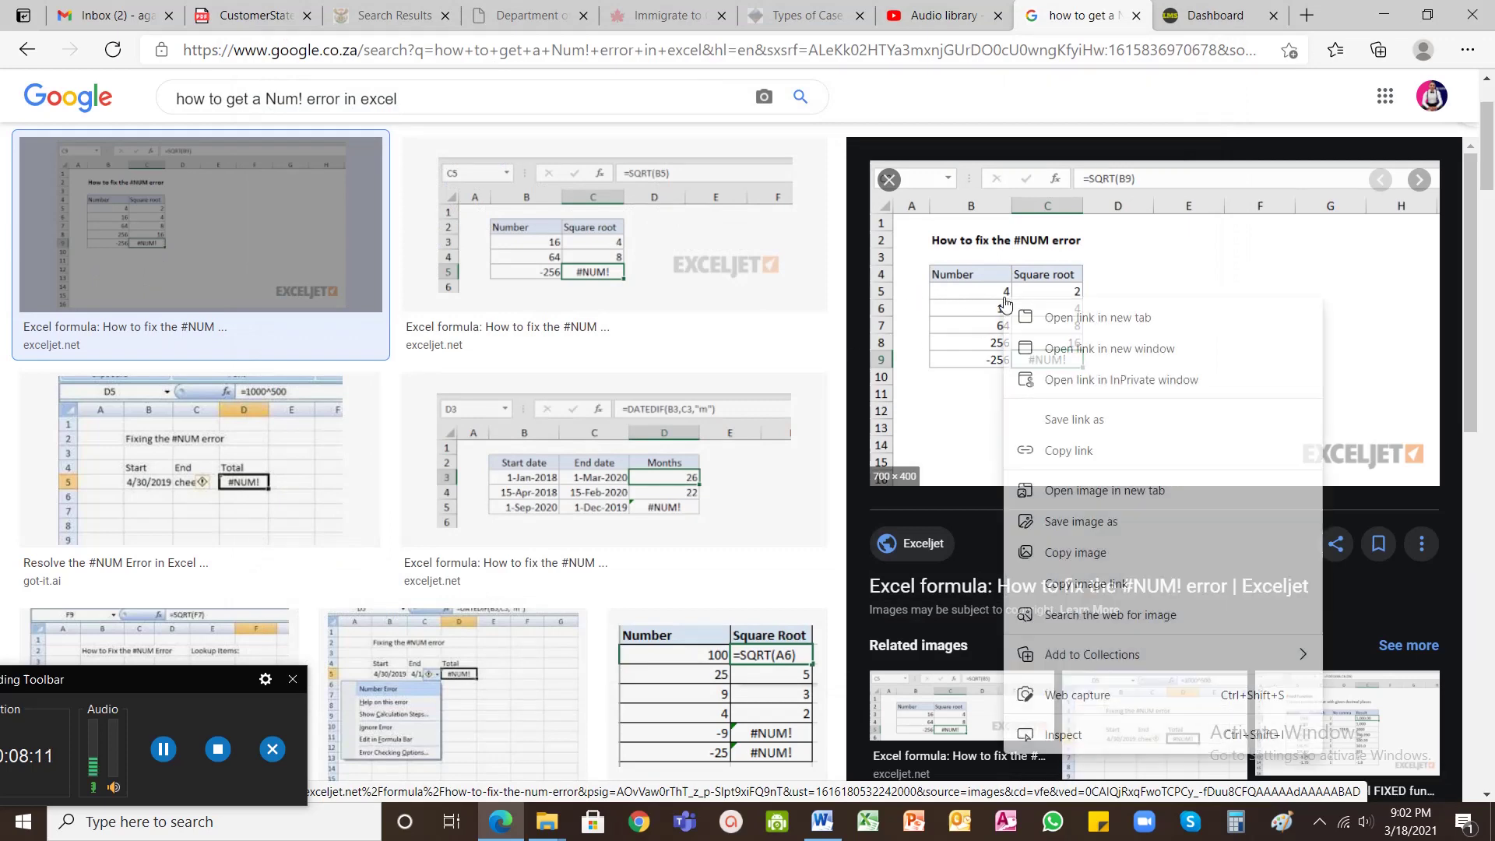
{"action": "left_click", "coordinate": [1086, 521]}
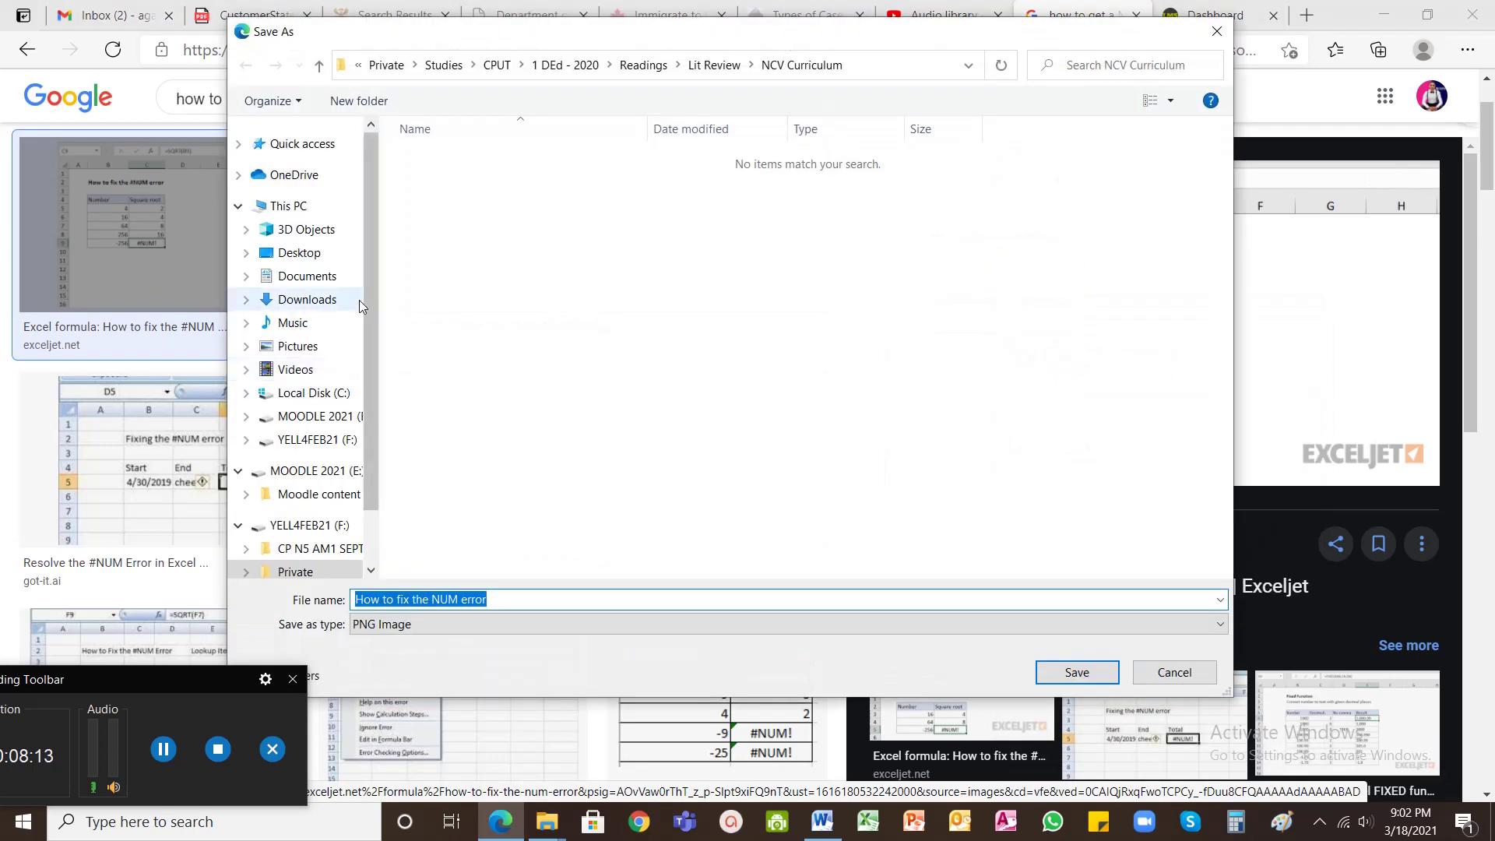
{"action": "left_click", "coordinate": [298, 254]}
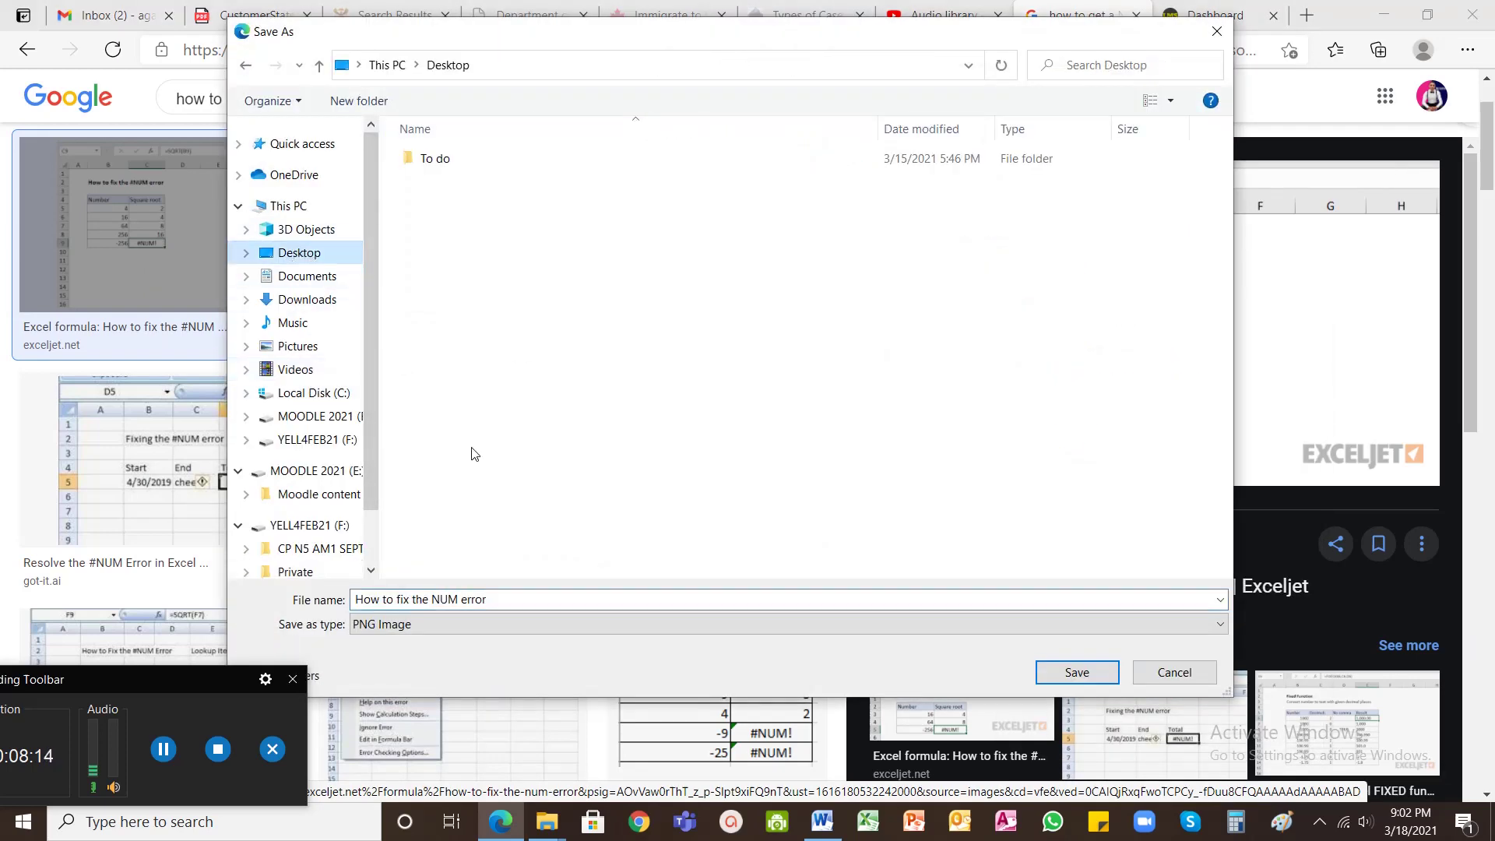
{"action": "left_click", "coordinate": [498, 606]}
{"action": "left_click_drag", "start_coordinate": [507, 595], "coordinate": [231, 580]}
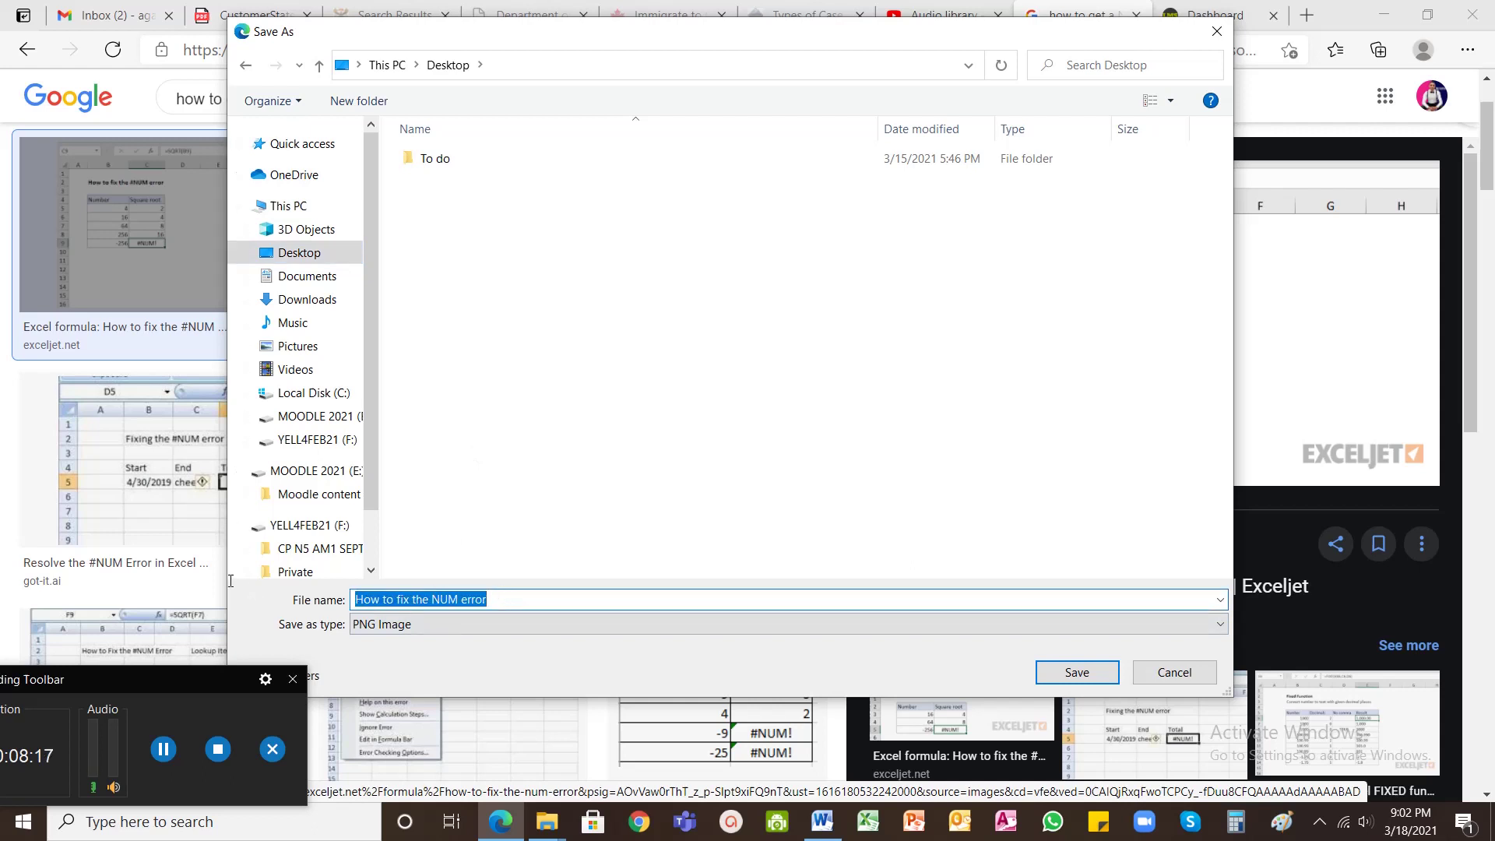
{"action": "type", "text": "Picture sample"}
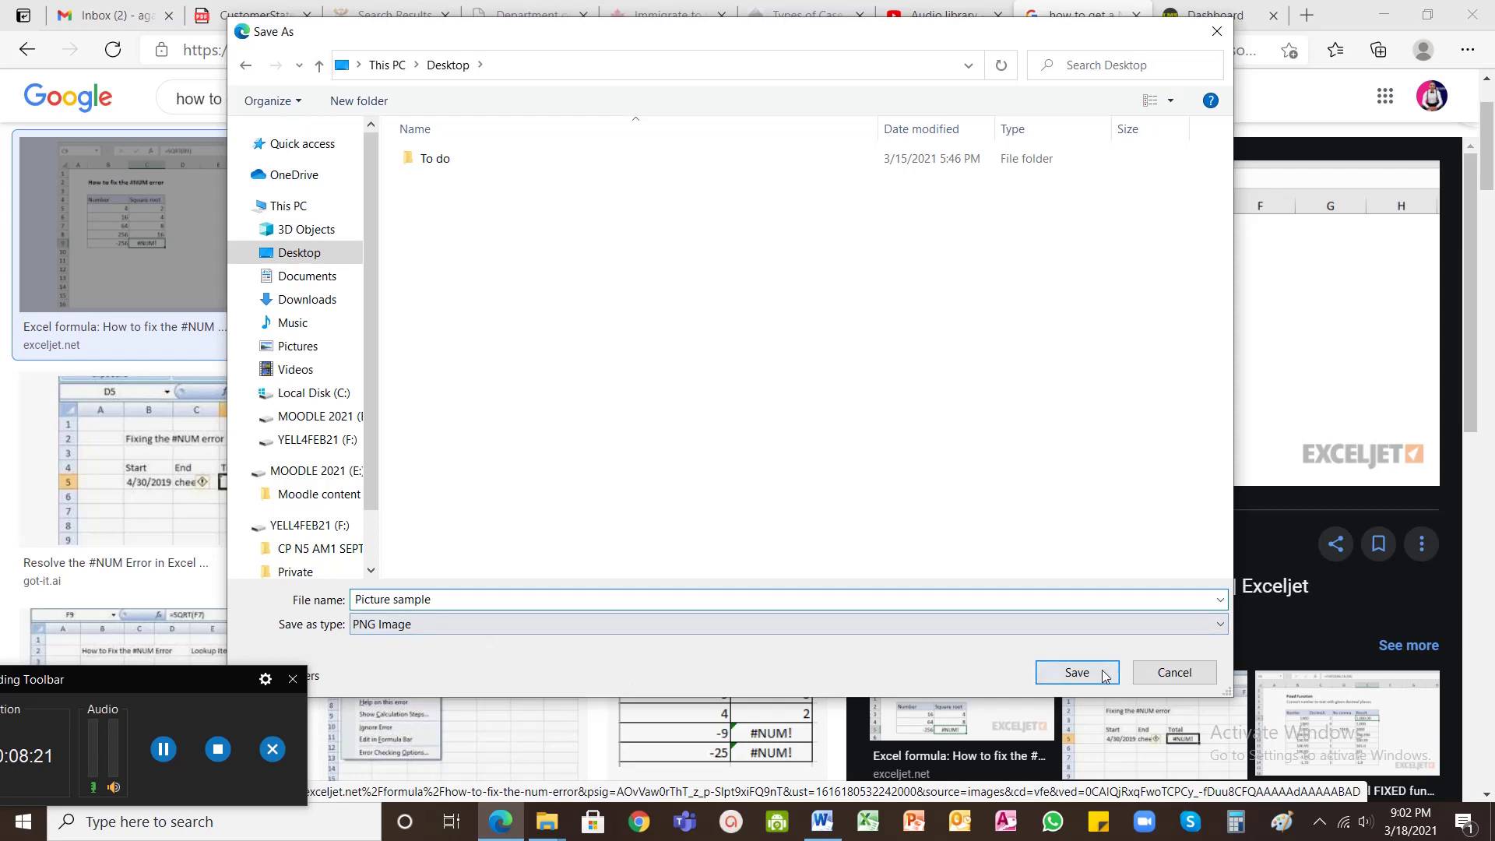
{"action": "left_click", "coordinate": [1101, 670]}
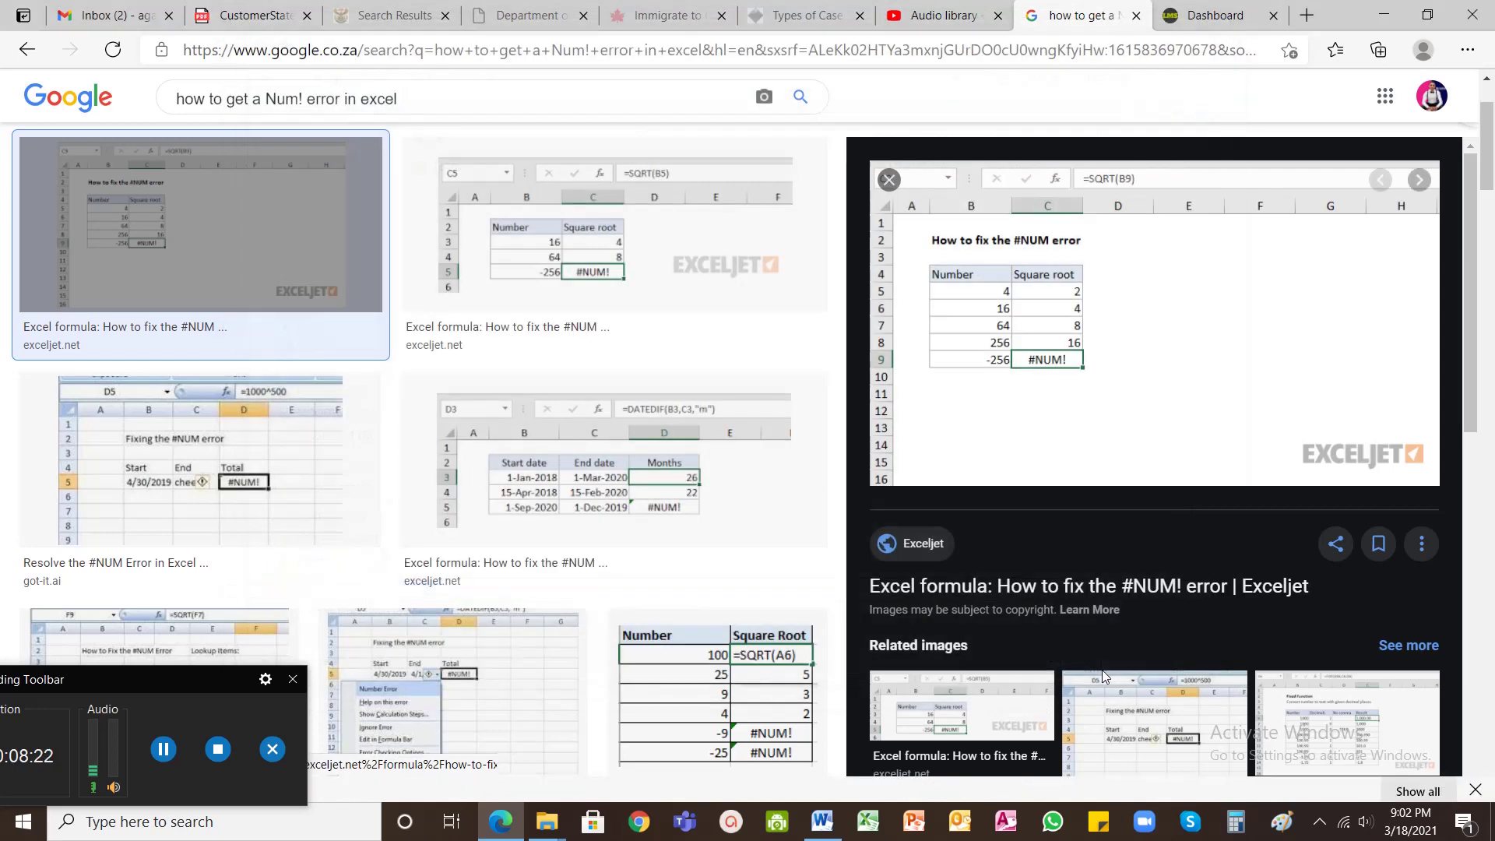
Back in Word, insert 'Picture sample' from the Desktop into the poster
{"action": "left_click", "coordinate": [1397, 15]}
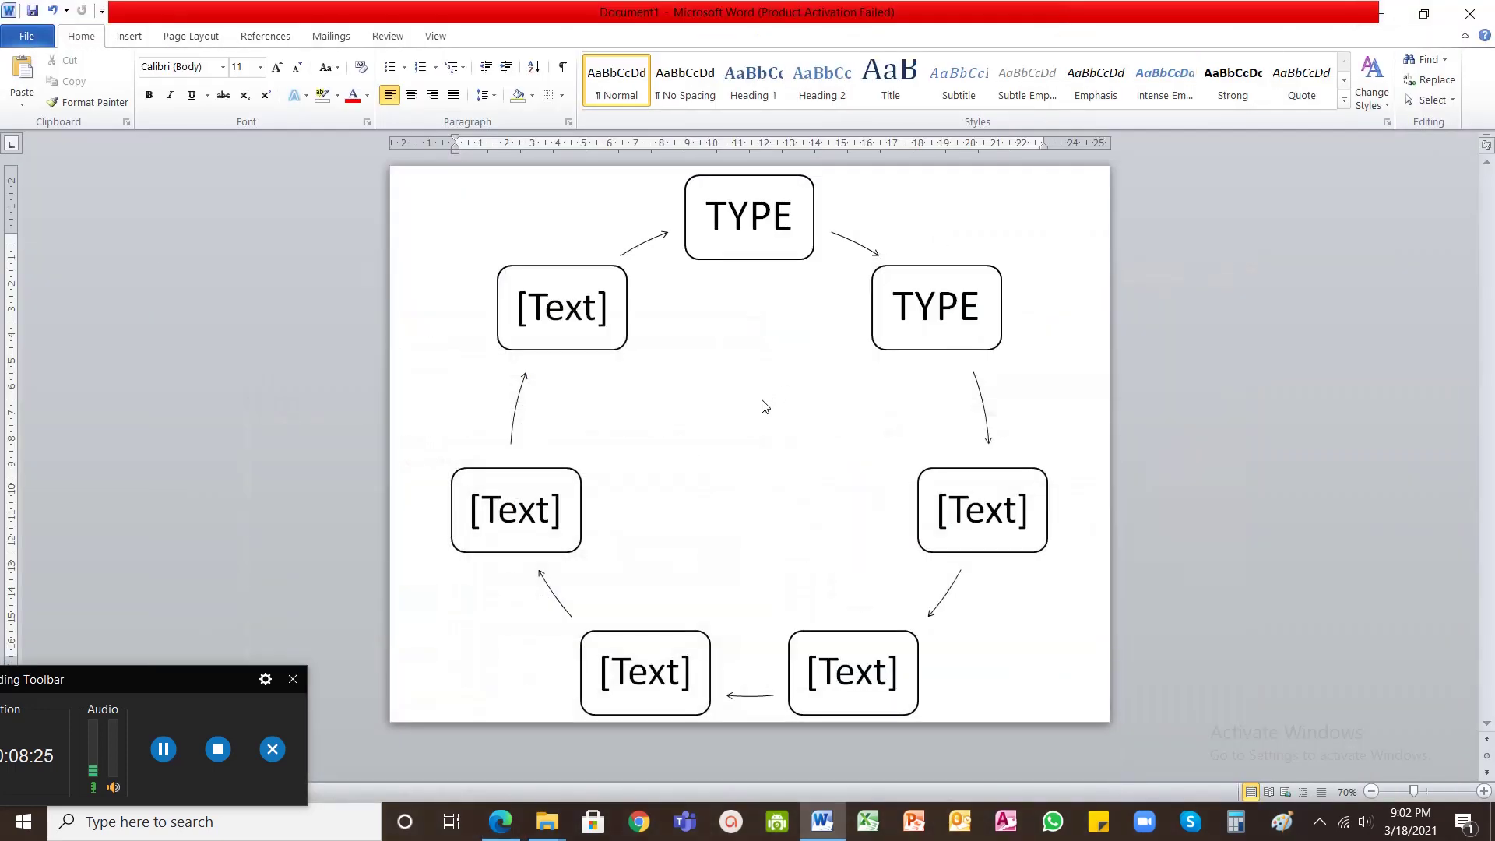
{"action": "left_click", "coordinate": [129, 37]}
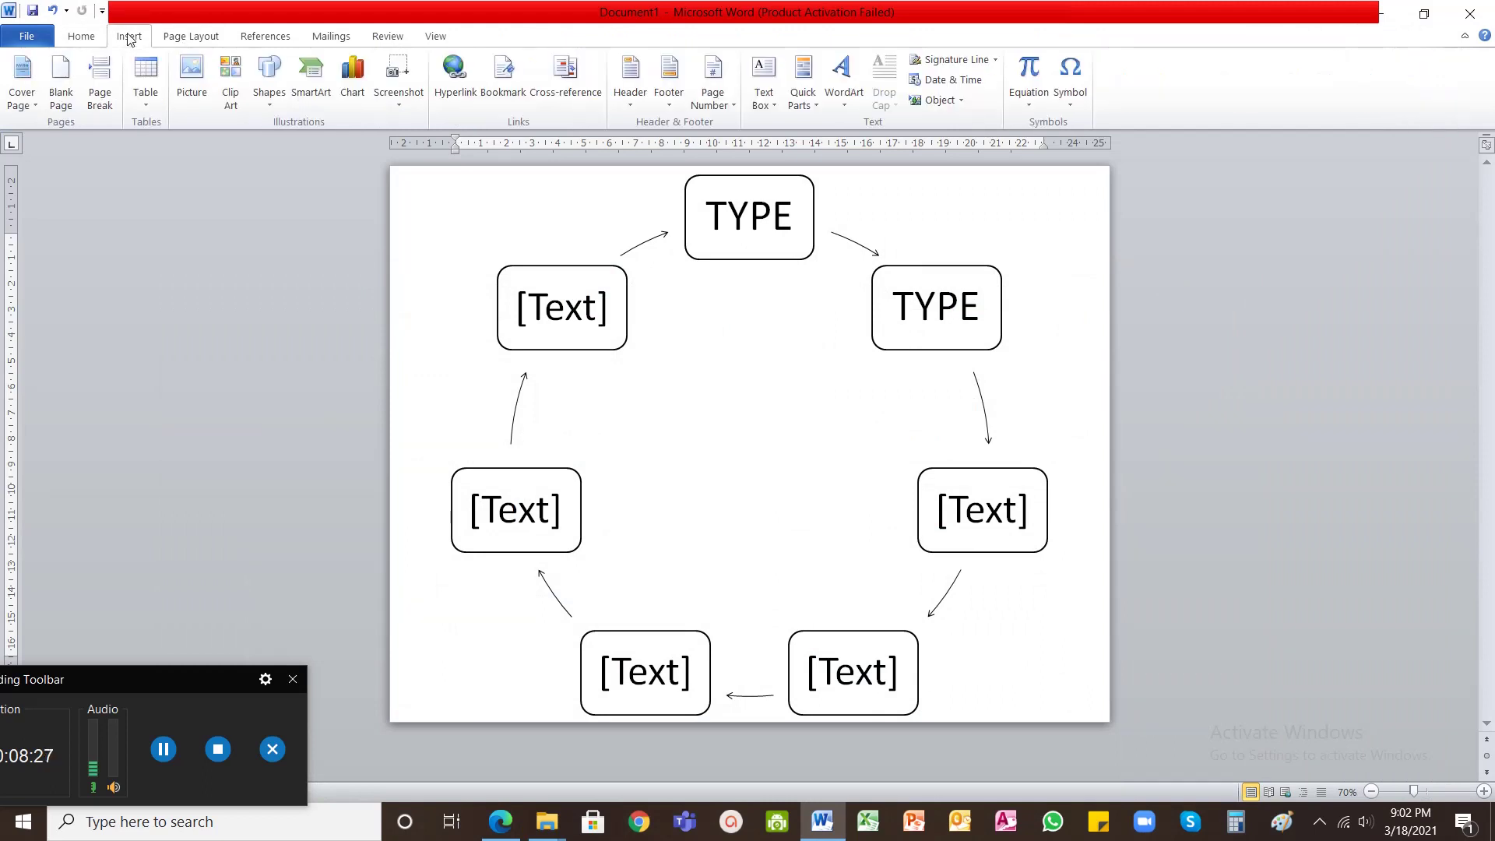
{"action": "left_click", "coordinate": [204, 101]}
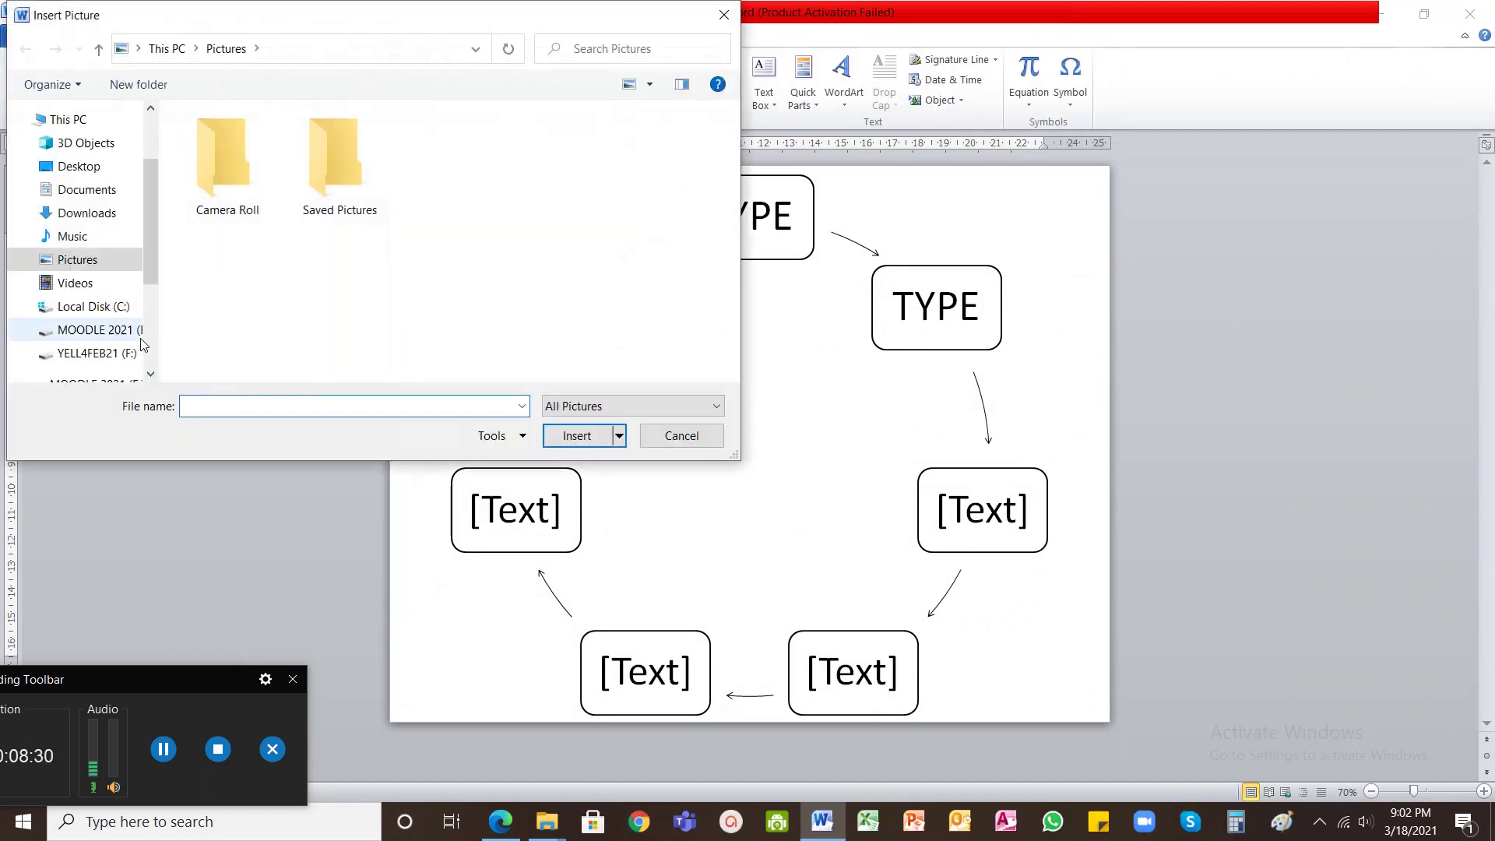
{"action": "left_click", "coordinate": [79, 167]}
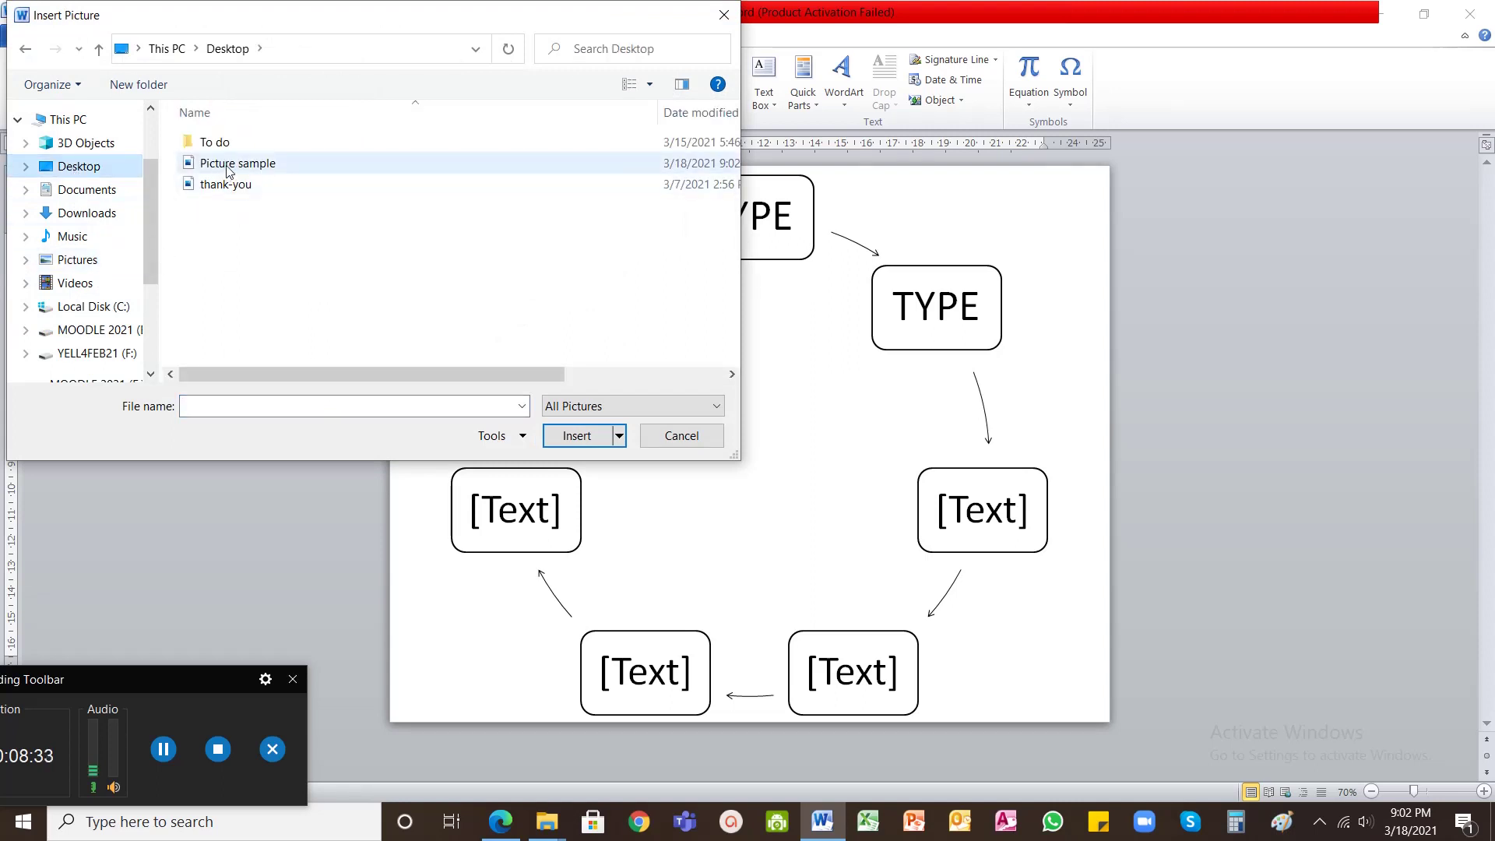
{"action": "left_click", "coordinate": [228, 170]}
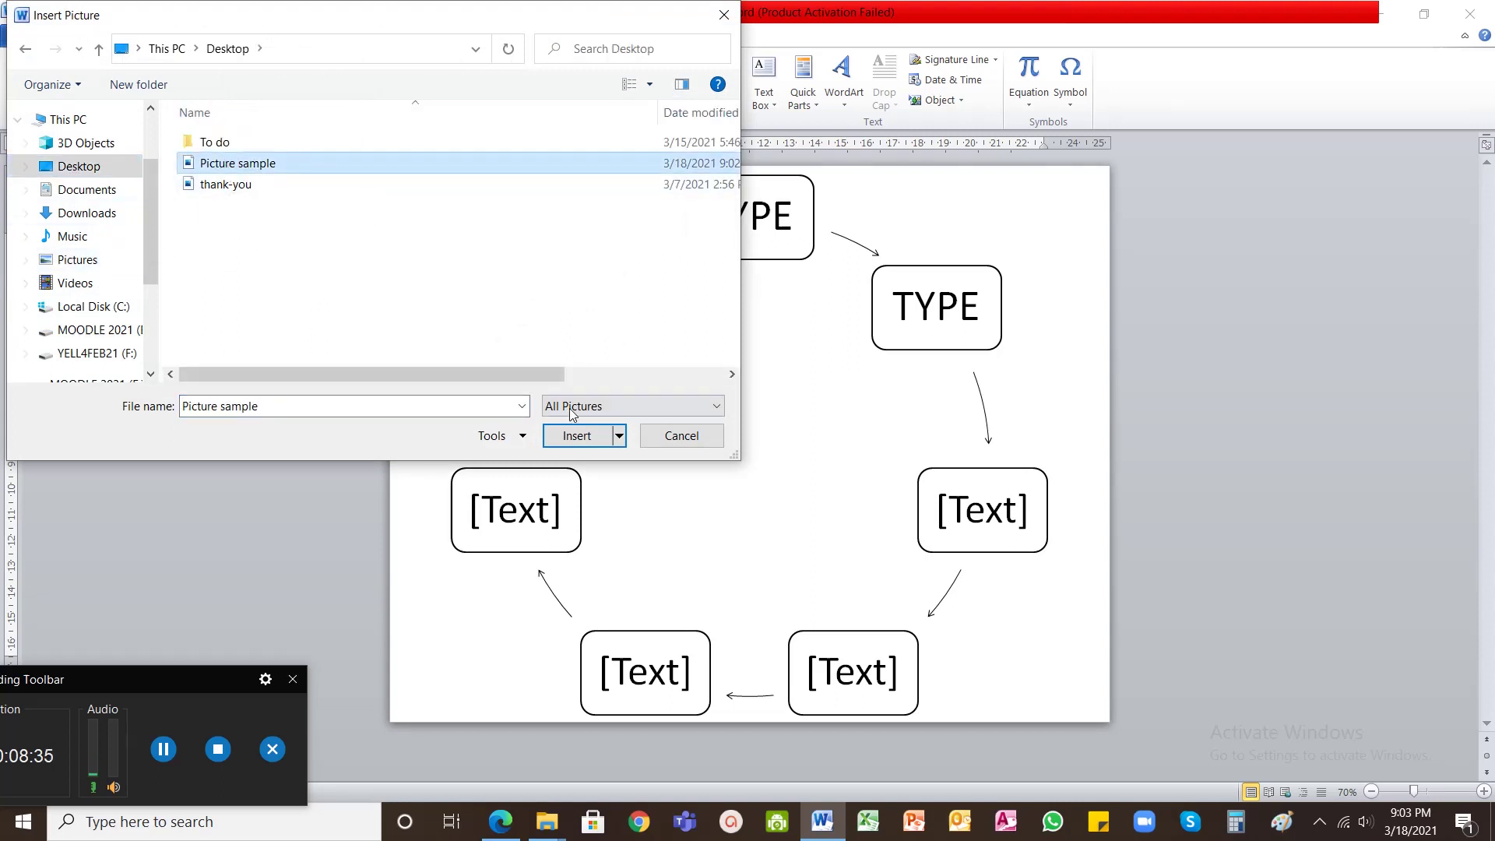
{"action": "left_click", "coordinate": [572, 437]}
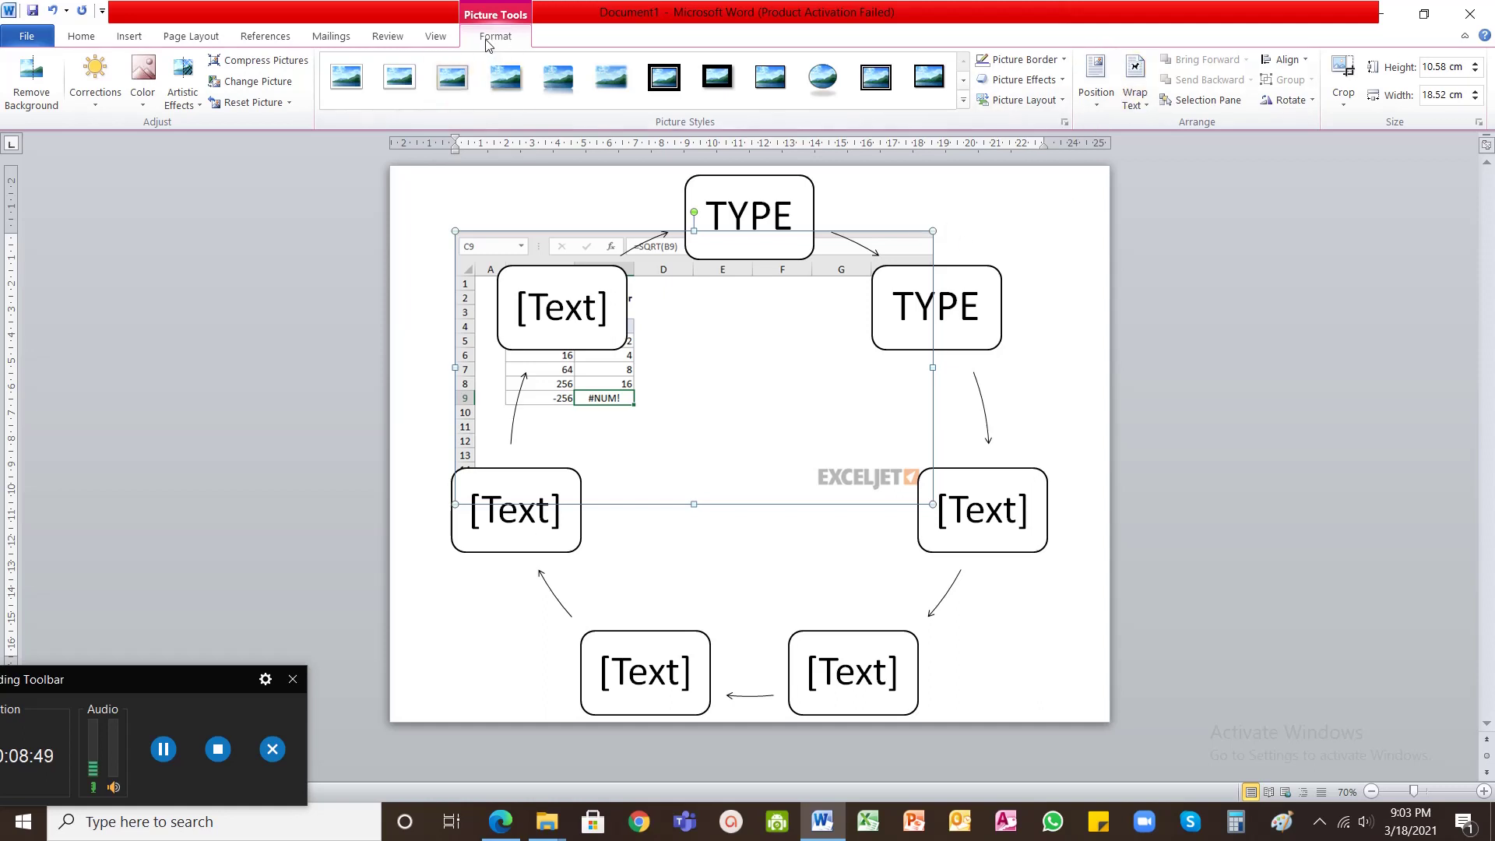
Set the screenshot to In Front of Text and shrink it to 5.02 × 8.78 cm inside the cycle
{"action": "left_click", "coordinate": [1135, 103]}
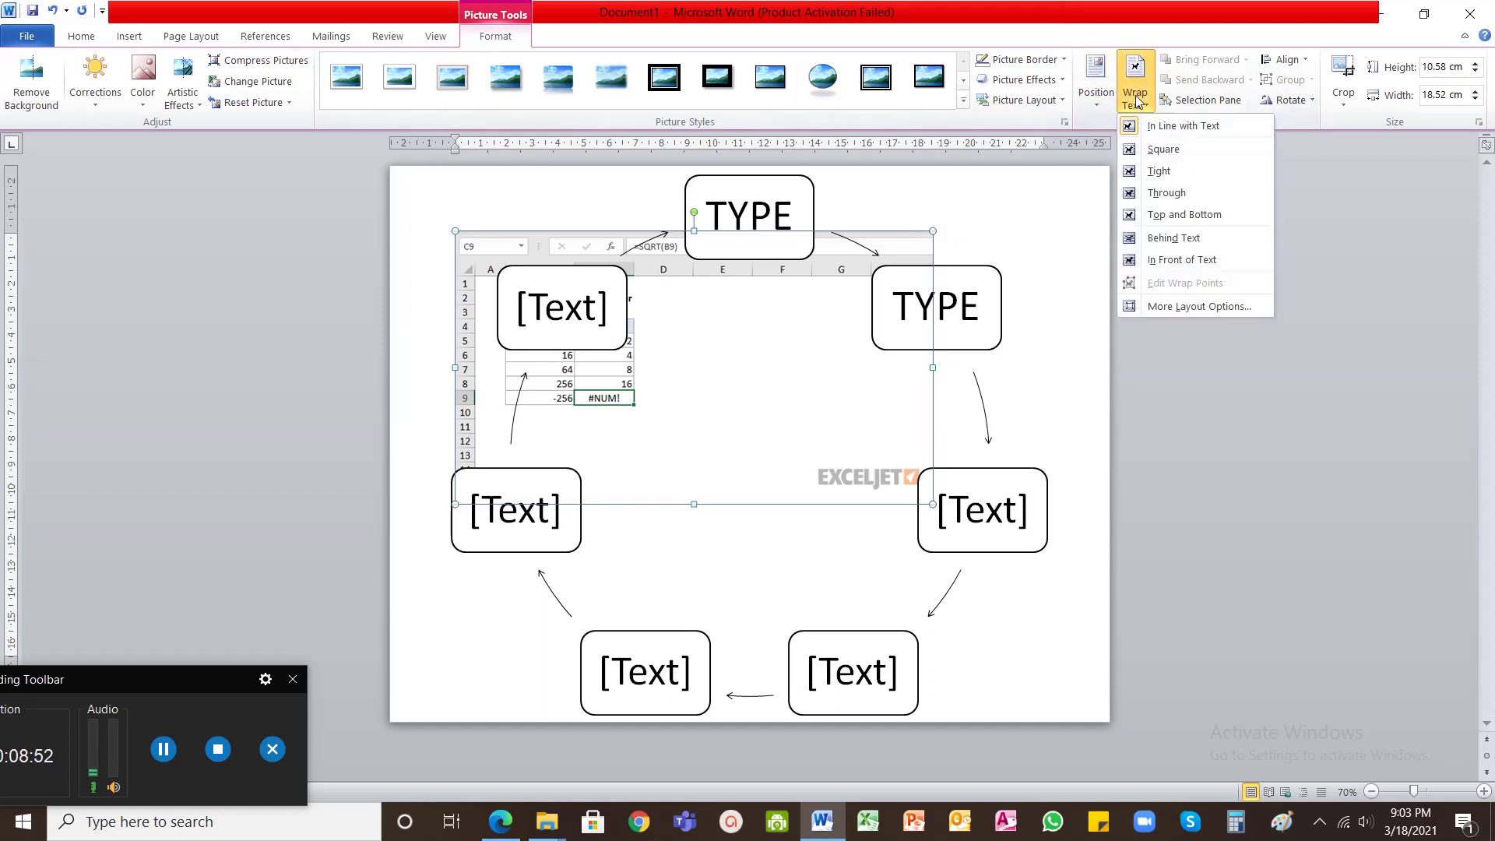
{"action": "left_click", "coordinate": [1171, 258]}
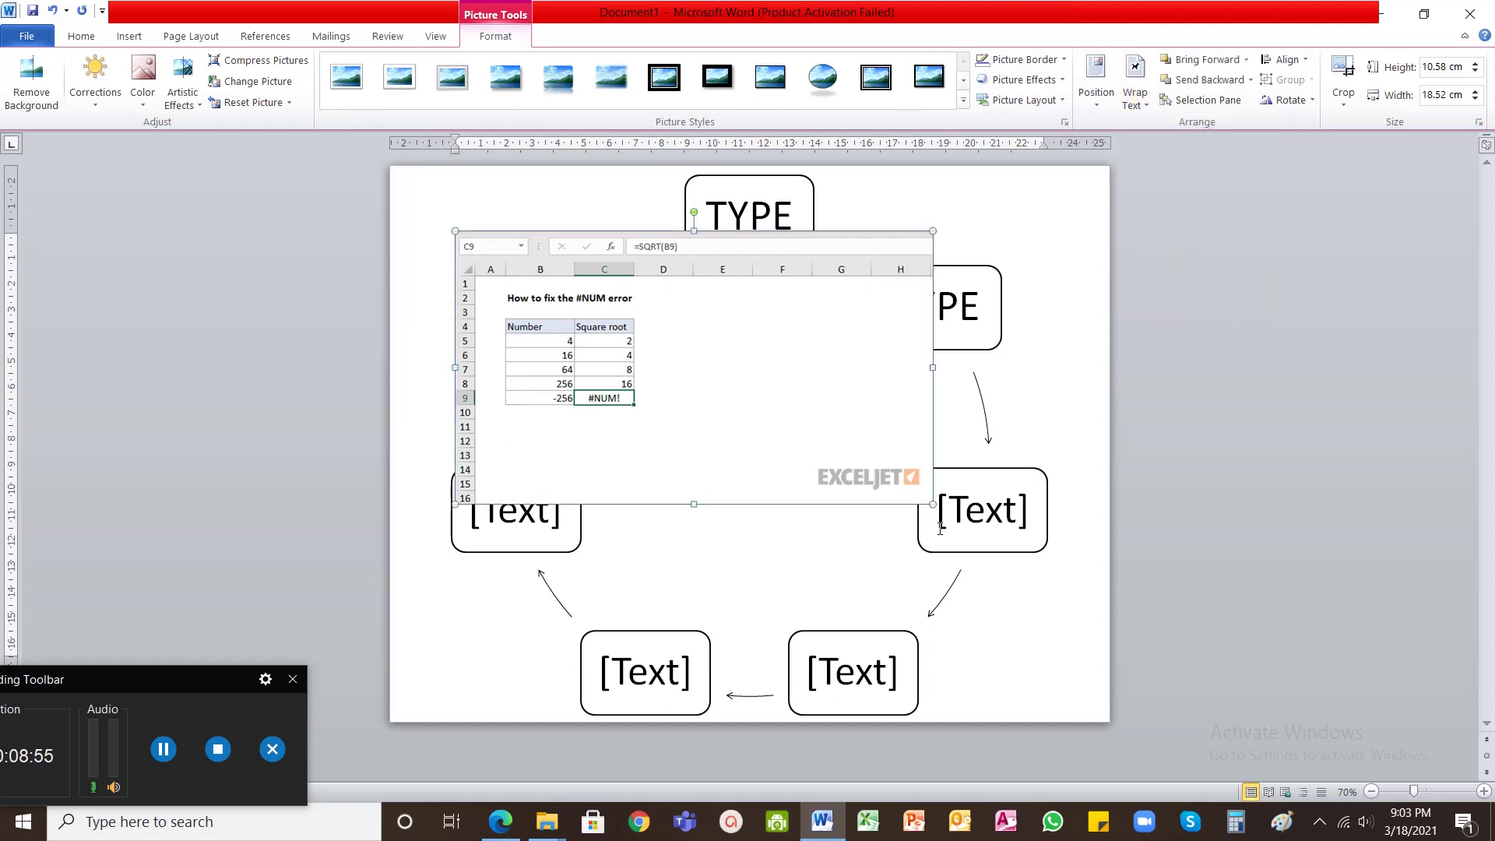
{"action": "left_click_drag", "start_coordinate": [934, 504], "coordinate": [944, 614]}
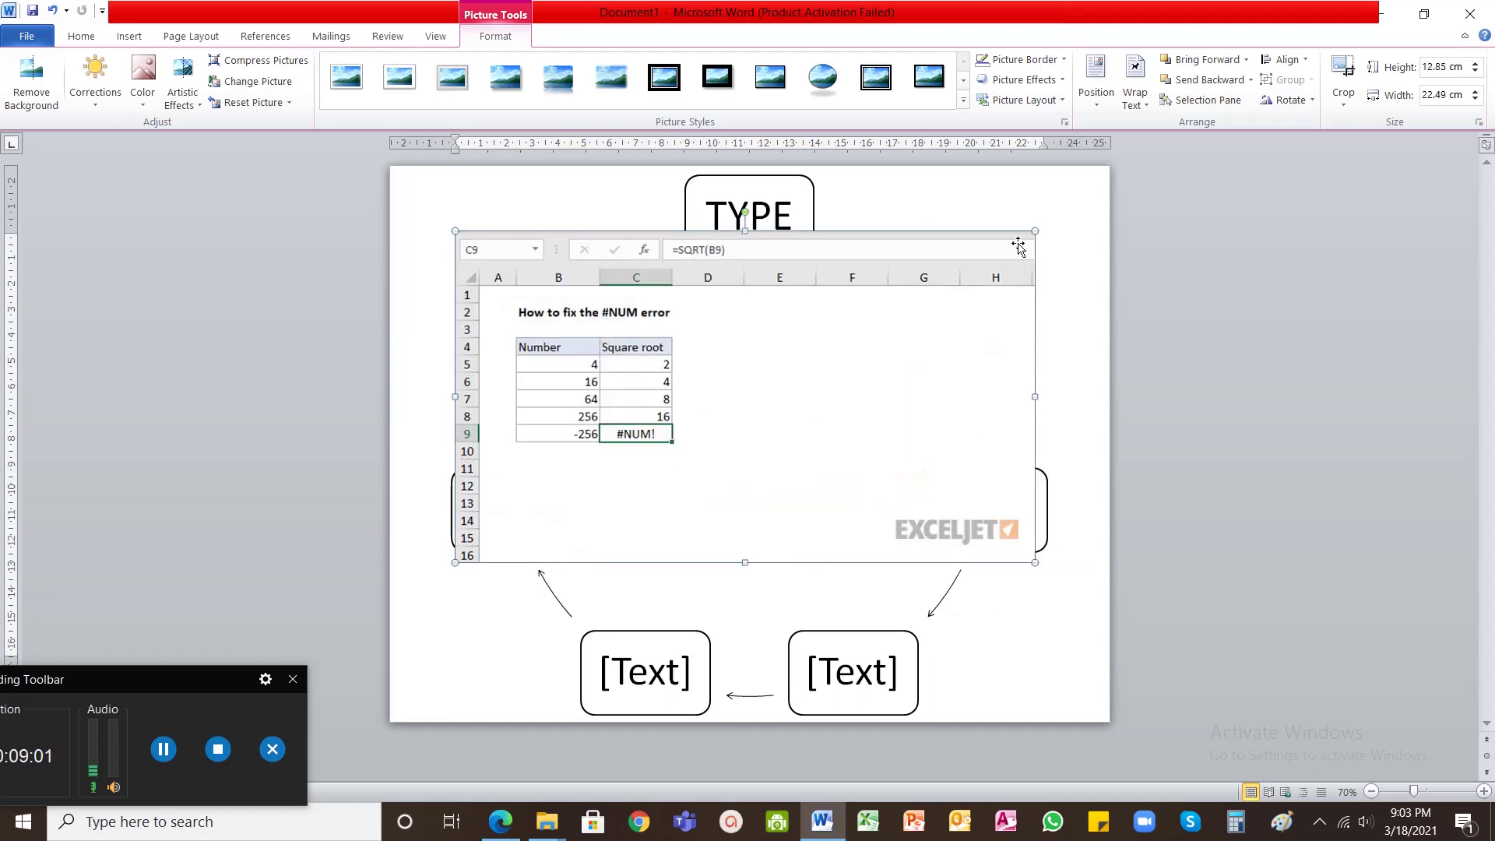
{"action": "left_click_drag", "start_coordinate": [912, 488], "coordinate": [863, 433]}
{"action": "left_click_drag", "start_coordinate": [983, 506], "coordinate": [627, 352]}
{"action": "left_click_drag", "start_coordinate": [546, 319], "coordinate": [778, 362]}
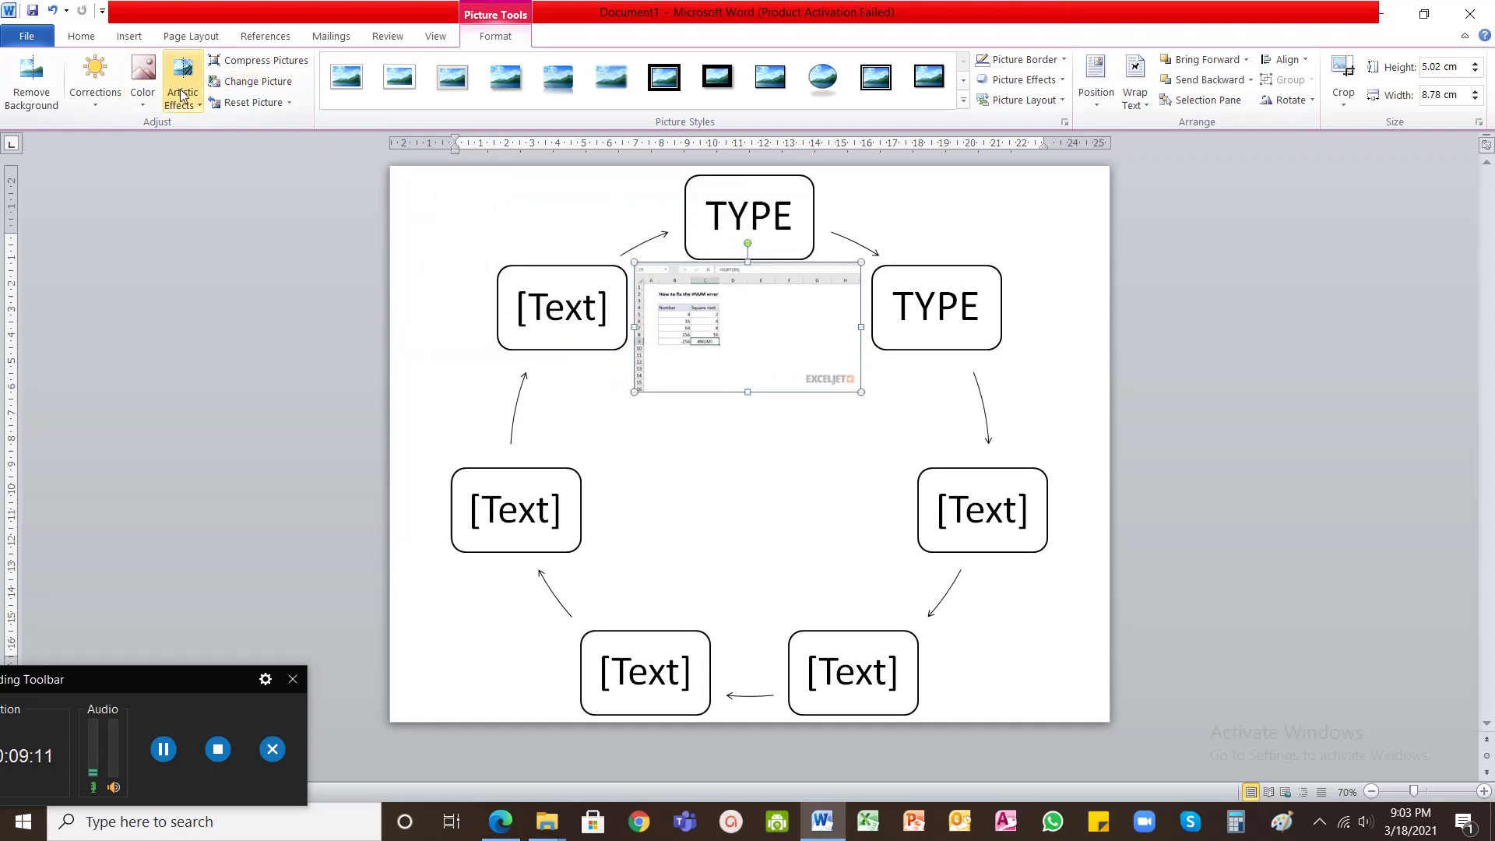
Insert the thank-you image file into the poster
{"action": "left_click", "coordinate": [130, 36]}
{"action": "left_click", "coordinate": [189, 100]}
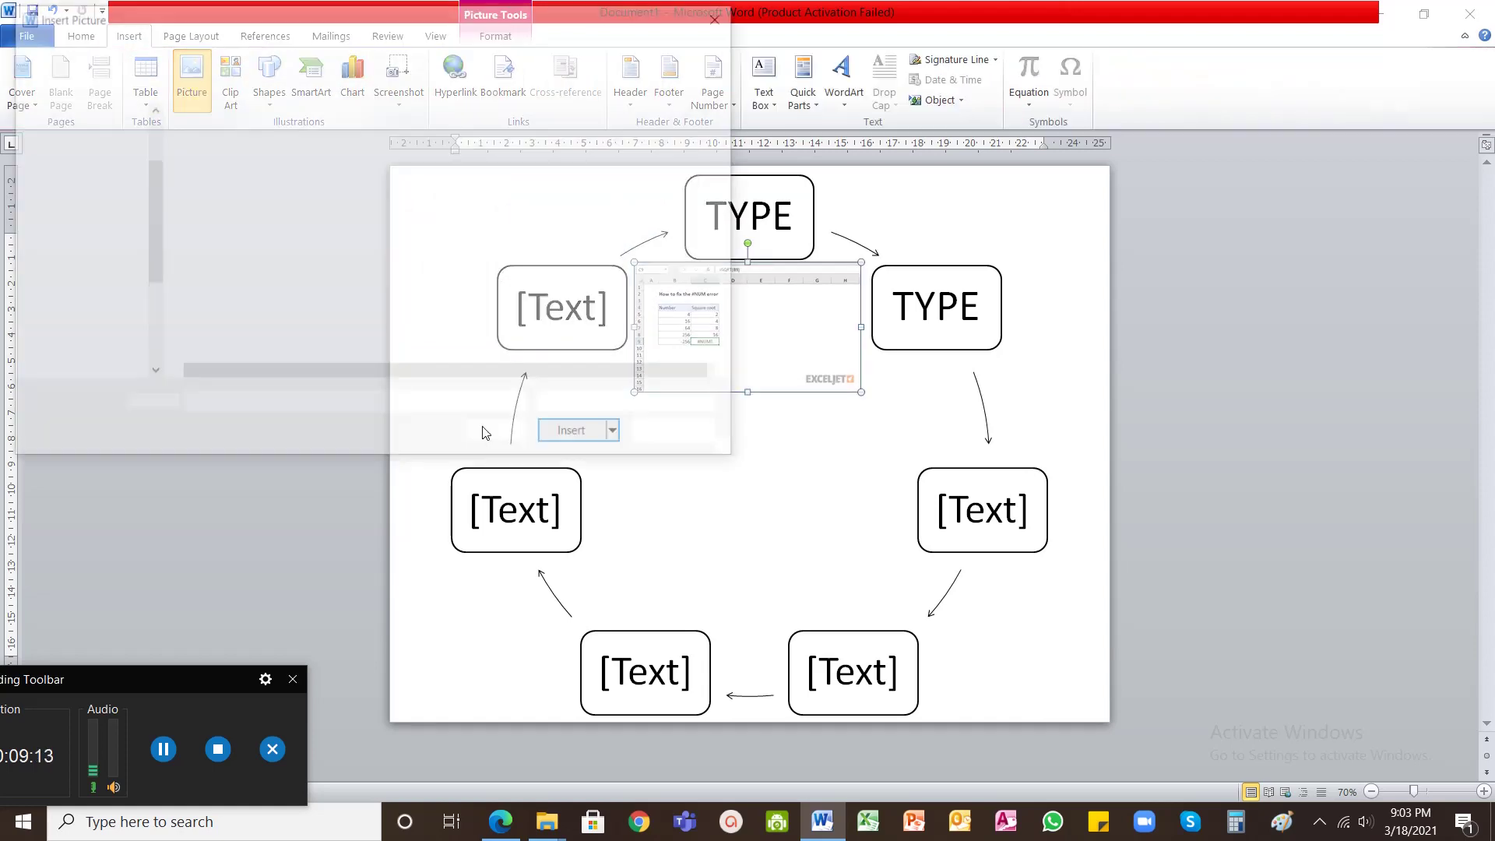
{"action": "left_click", "coordinate": [218, 185]}
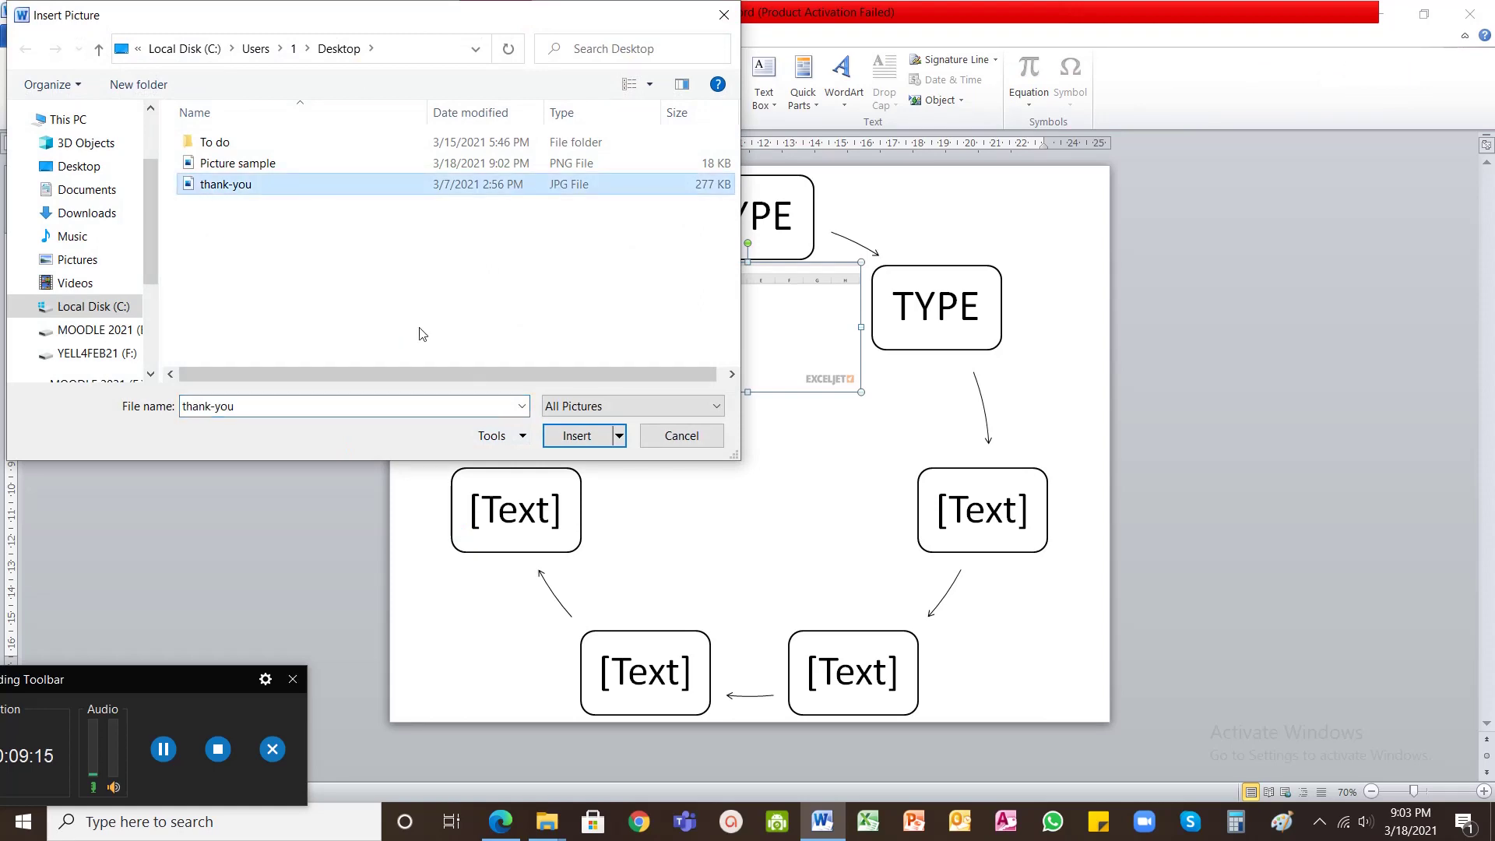
{"action": "left_click", "coordinate": [577, 435]}
Shrink the cycle diagram and set the Thank You picture to In Front of Text
{"action": "left_click", "coordinate": [470, 248]}
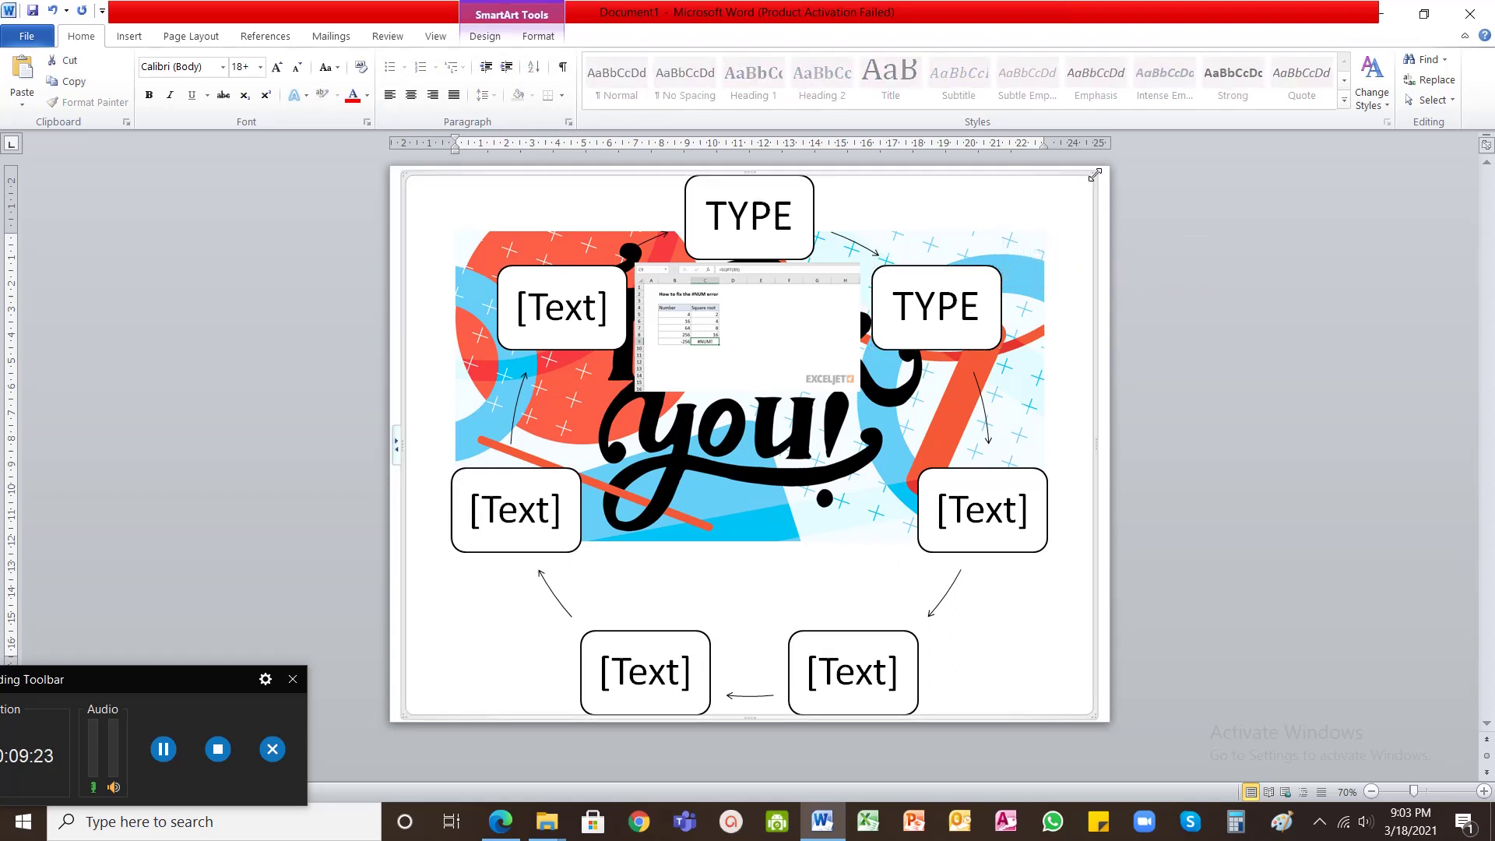
{"action": "left_click_drag", "start_coordinate": [1095, 176], "coordinate": [1018, 250]}
{"action": "left_click", "coordinate": [1028, 246]}
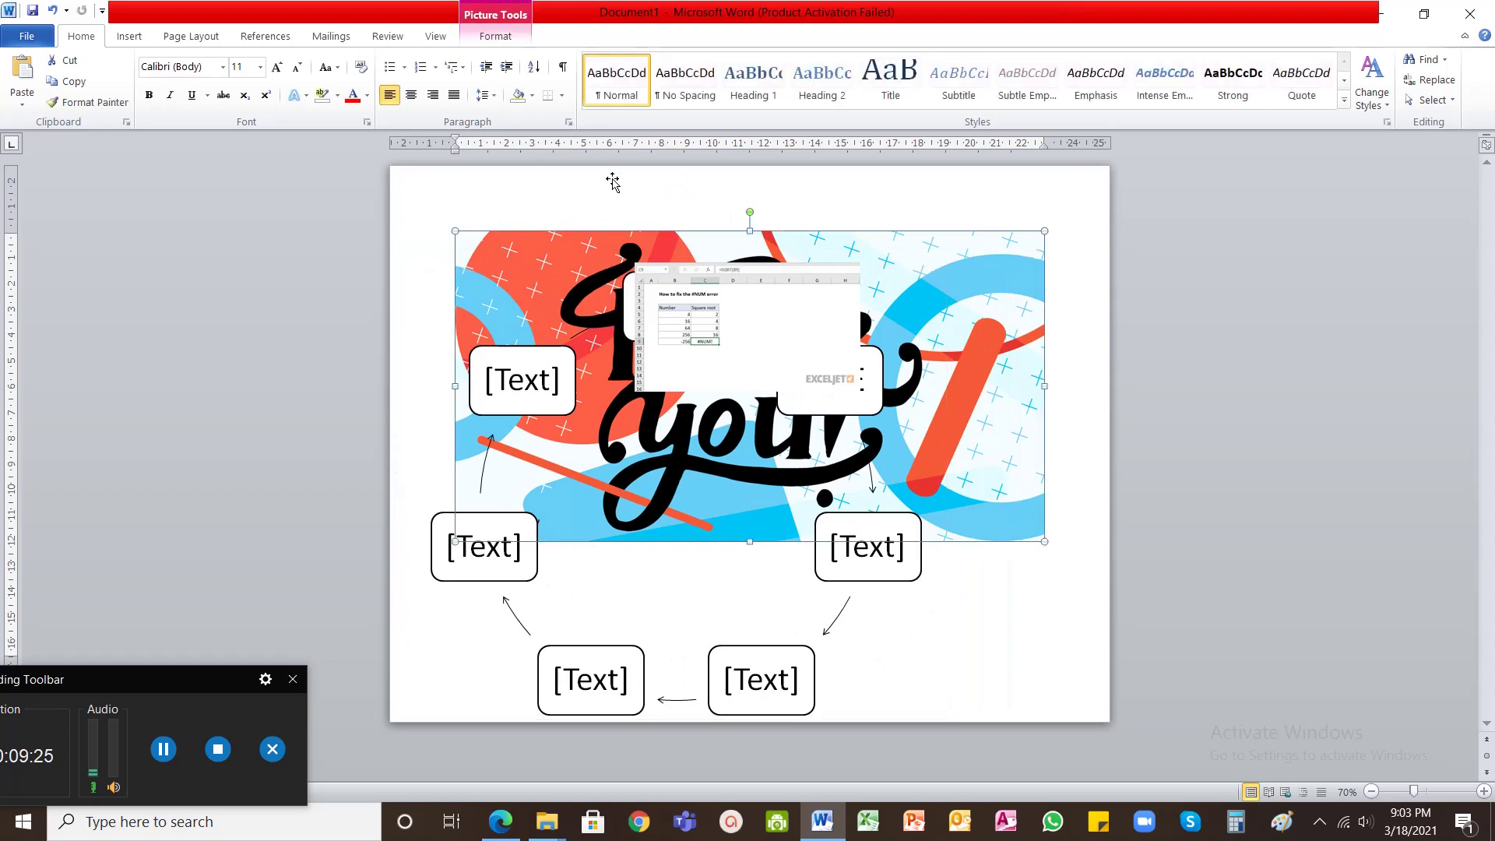
{"action": "left_click", "coordinate": [486, 28]}
{"action": "left_click", "coordinate": [1136, 86]}
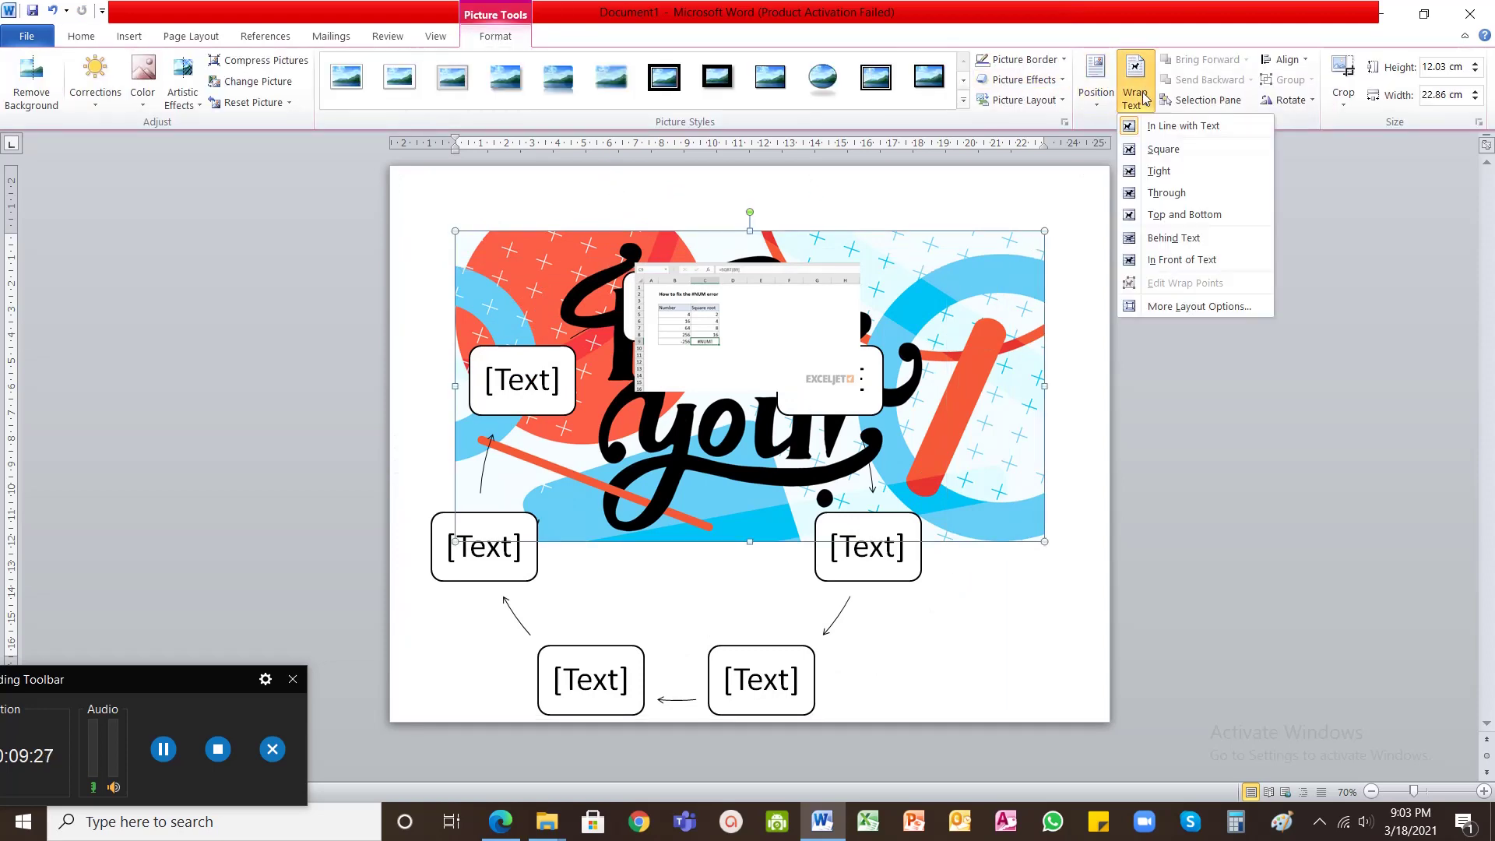
{"action": "left_click", "coordinate": [1181, 259]}
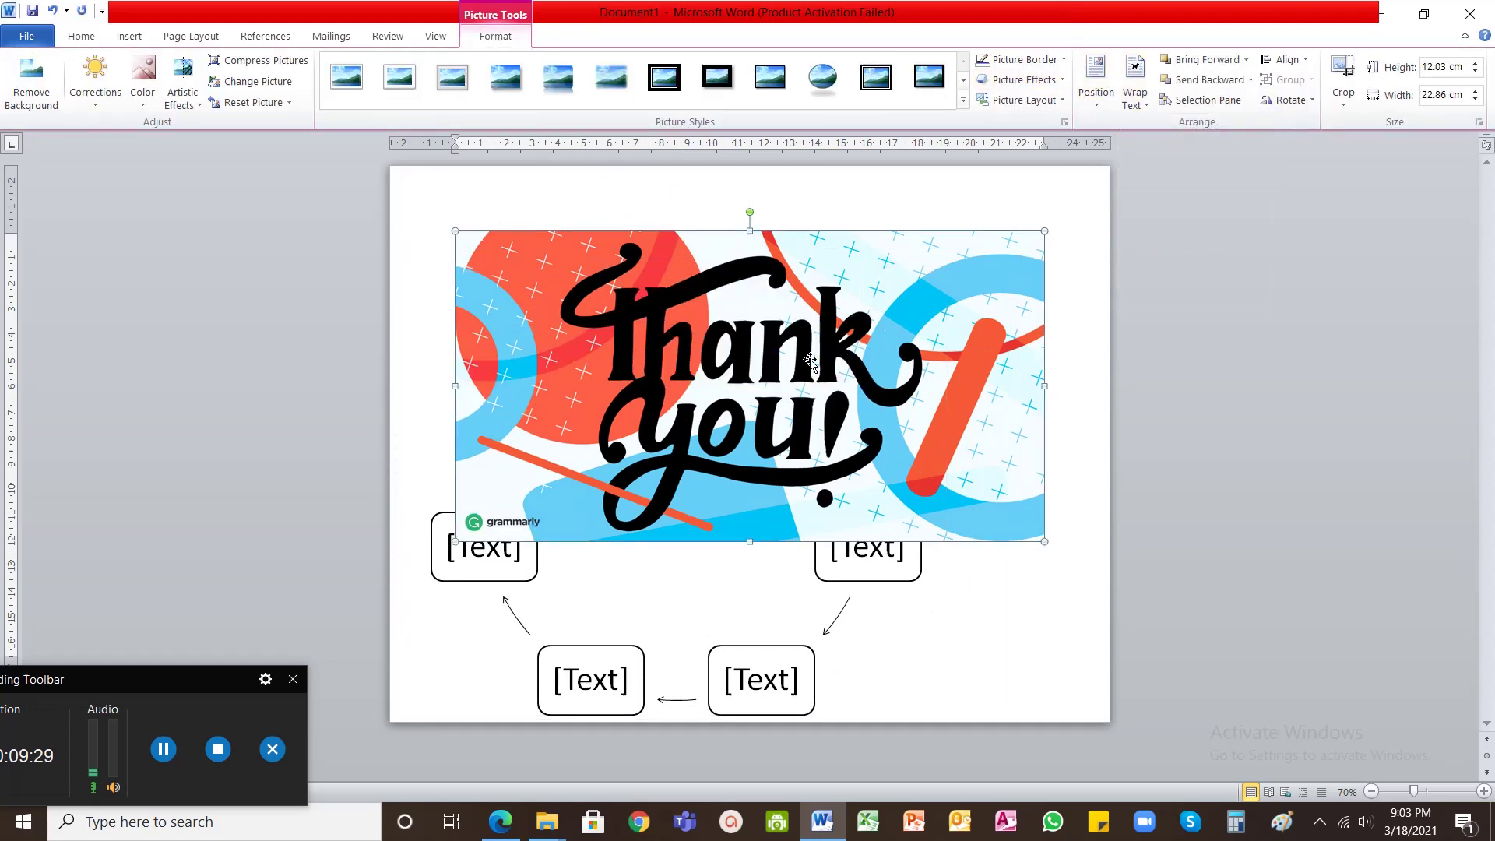
Restore the cycle to full-page size and place a small Thank You picture above the upper-right TYPE box
{"action": "left_click_drag", "start_coordinate": [809, 365], "coordinate": [851, 445]}
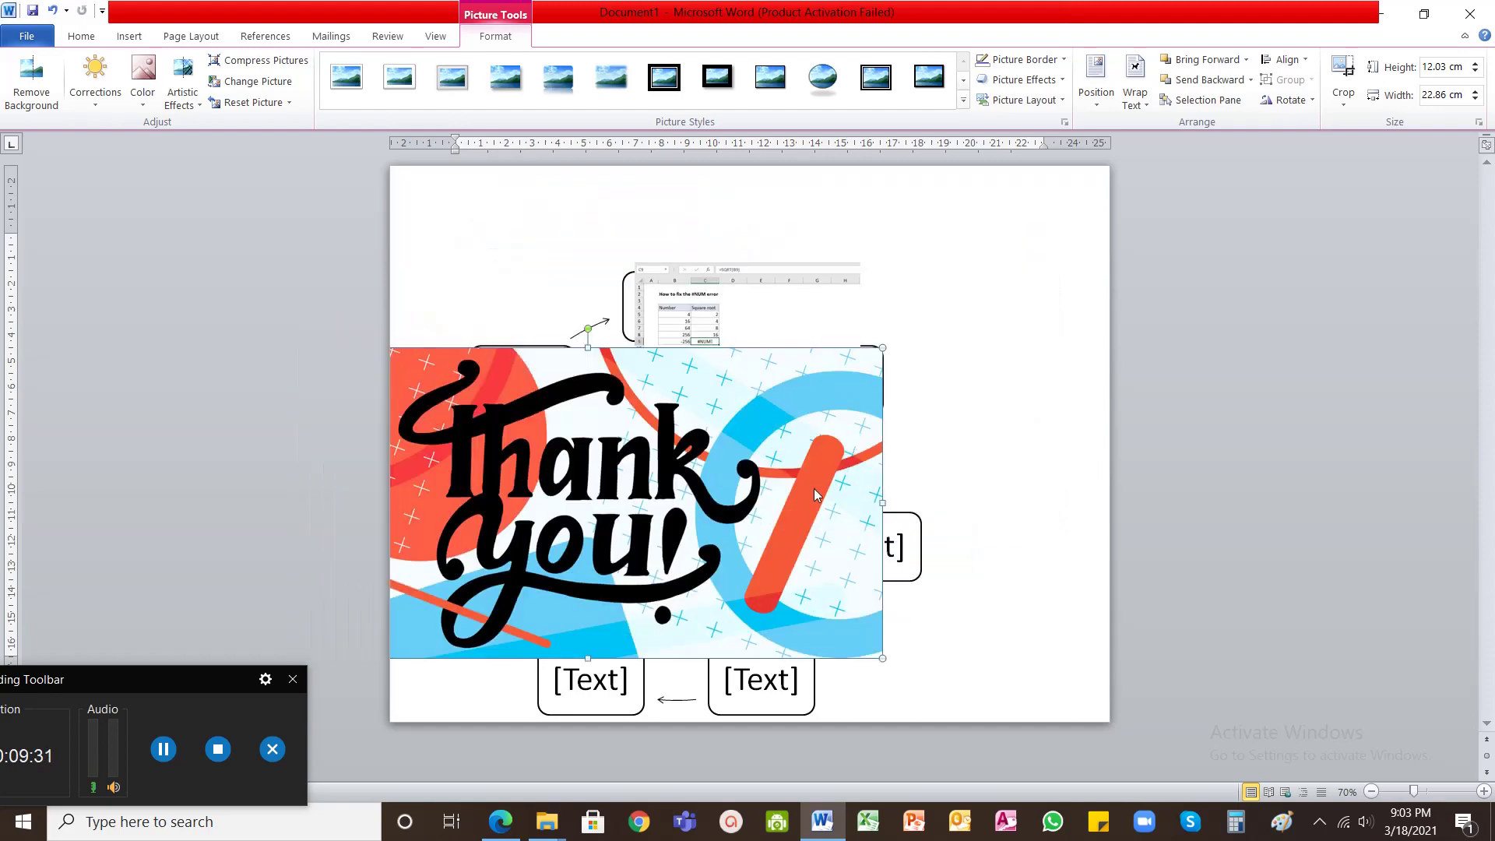
{"action": "left_click_drag", "start_coordinate": [816, 494], "coordinate": [634, 665]}
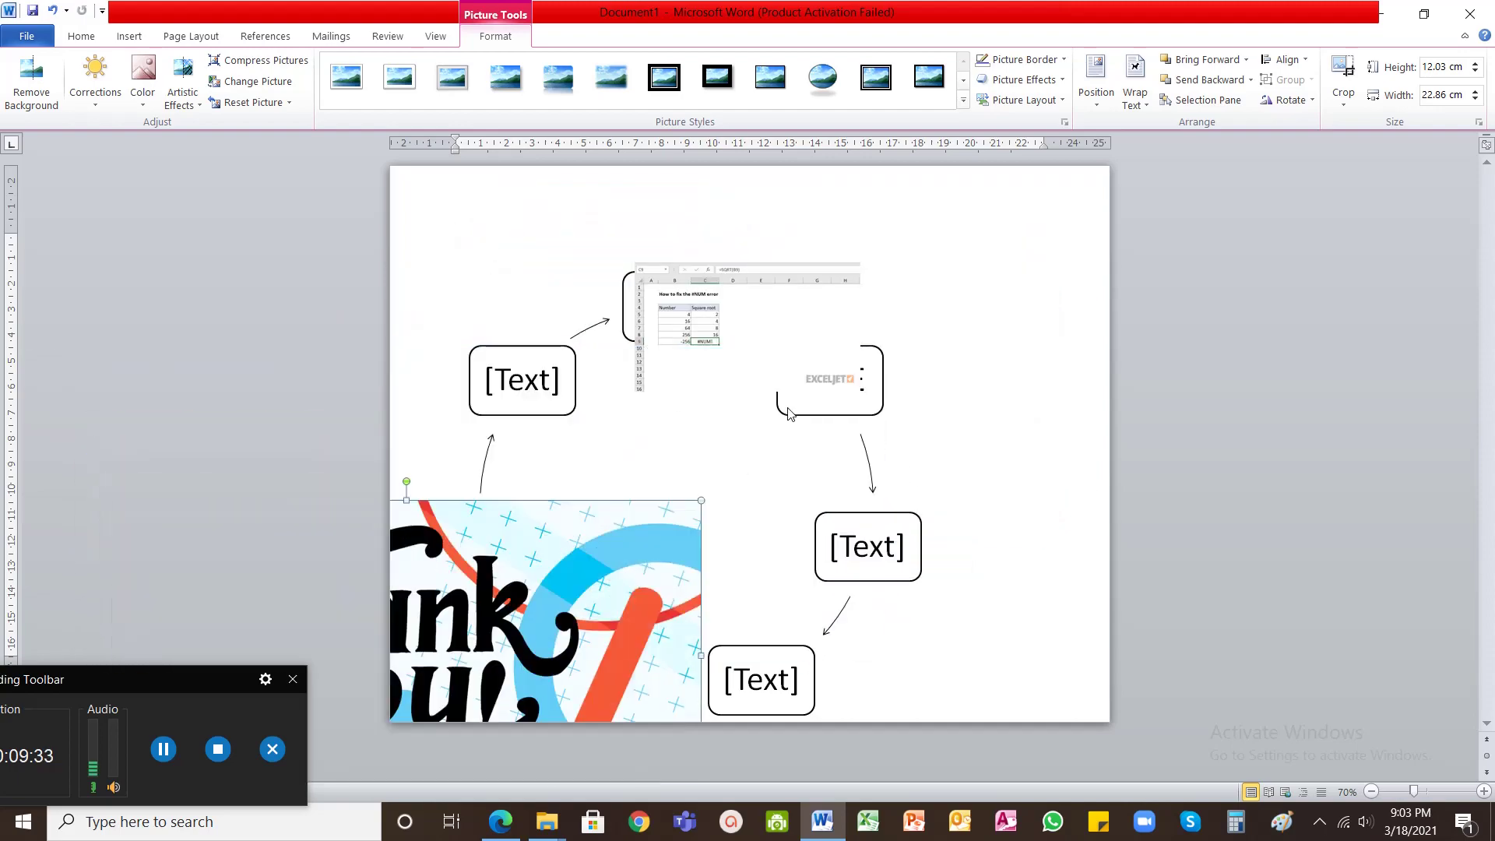
{"action": "left_click", "coordinate": [788, 414]}
{"action": "left_click_drag", "start_coordinate": [958, 276], "coordinate": [1104, 175]}
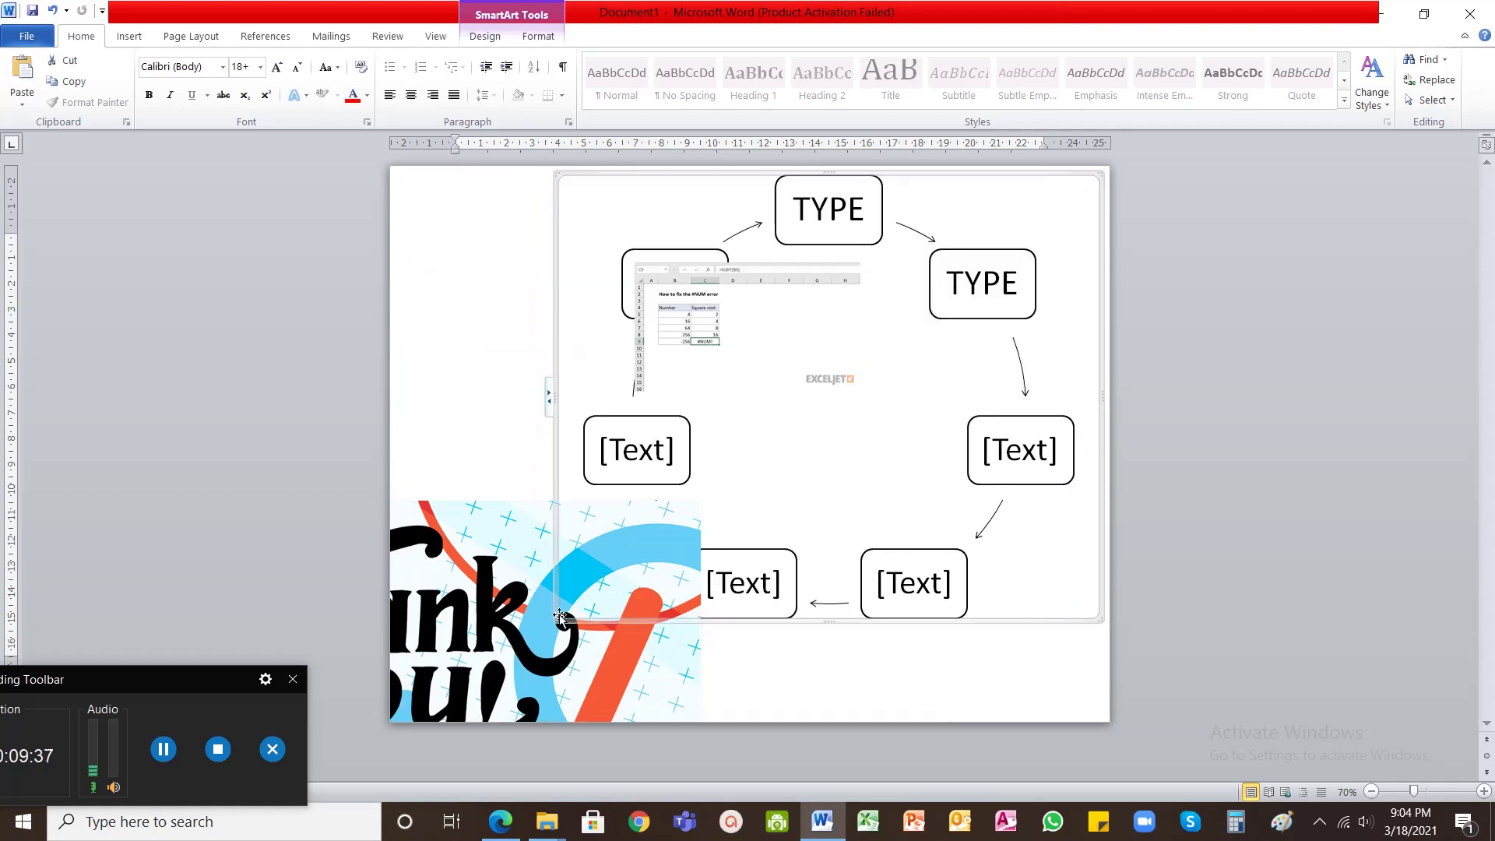
{"action": "left_click_drag", "start_coordinate": [560, 619], "coordinate": [413, 711]}
{"action": "left_click_drag", "start_coordinate": [499, 636], "coordinate": [629, 489]}
{"action": "left_click_drag", "start_coordinate": [489, 592], "coordinate": [793, 465]}
{"action": "left_click_drag", "start_coordinate": [656, 363], "coordinate": [789, 441]}
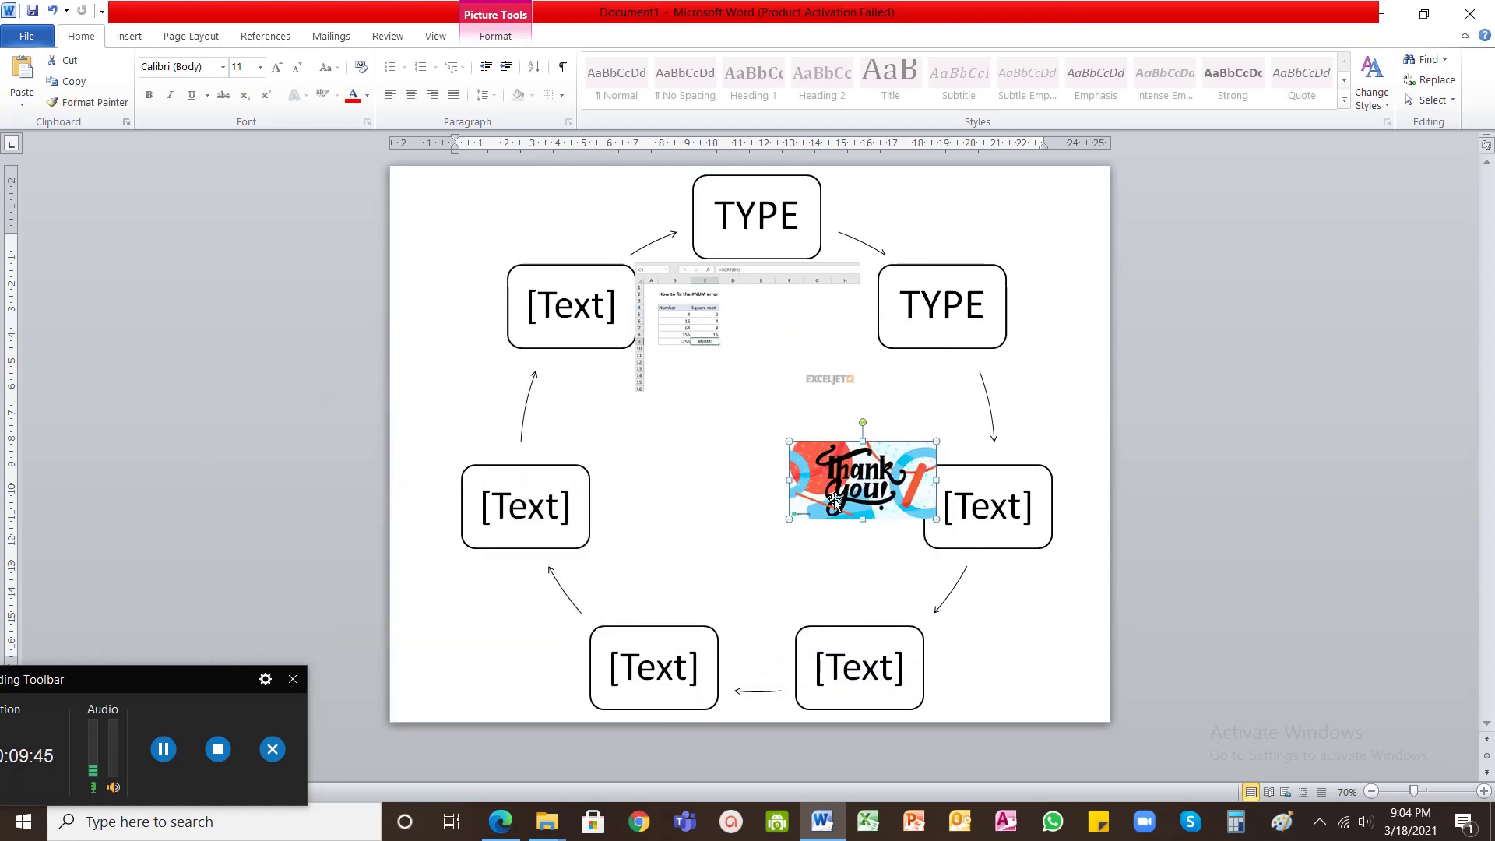
{"action": "left_click_drag", "start_coordinate": [834, 500], "coordinate": [990, 253]}
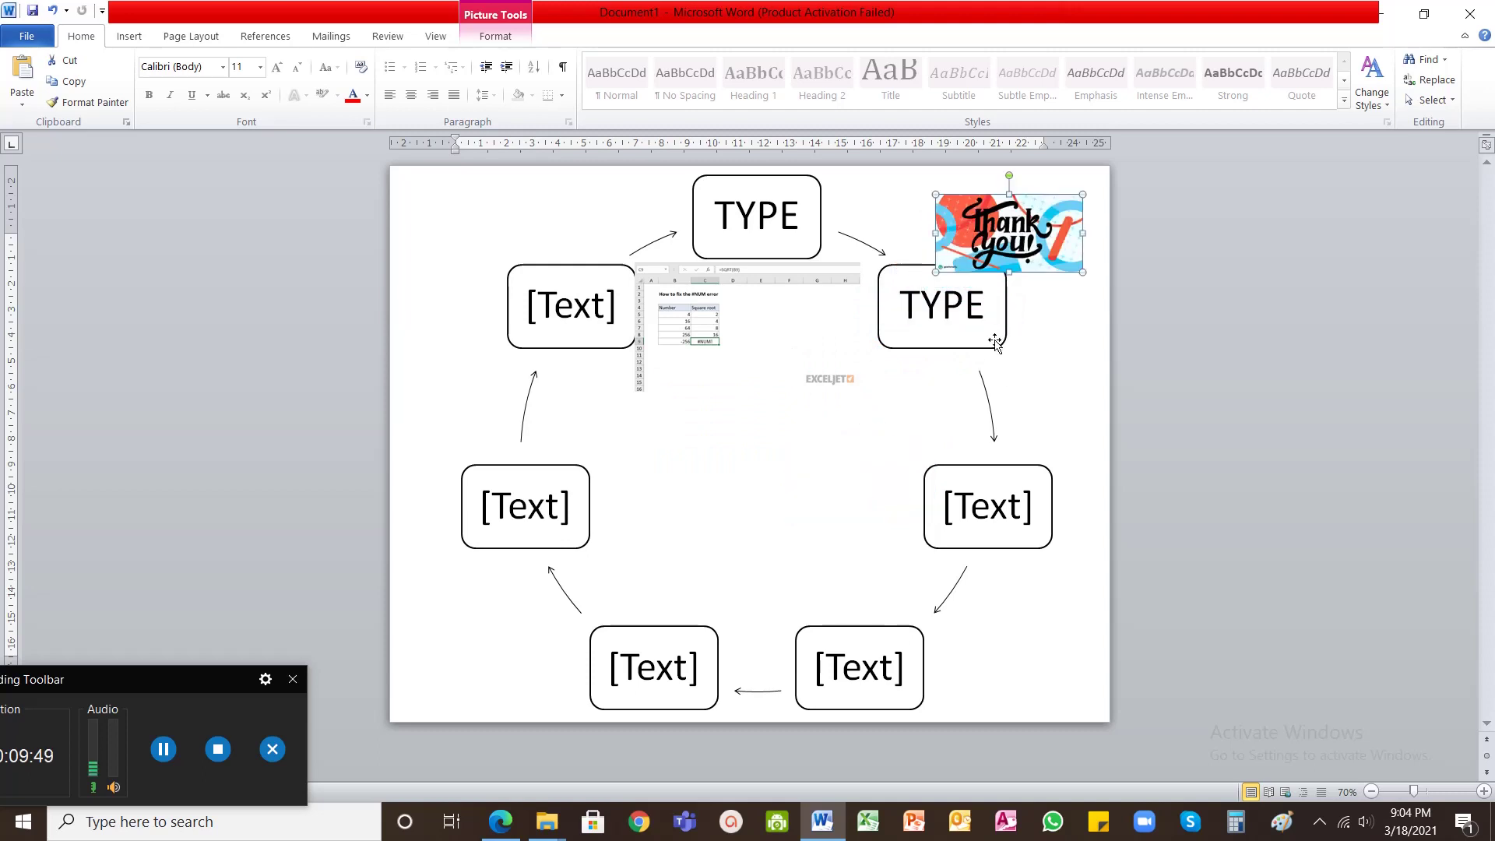
Shrink the spreadsheet screenshot and move it into the page's top-left corner
{"action": "left_click", "coordinate": [724, 214]}
{"action": "left_click", "coordinate": [900, 306]}
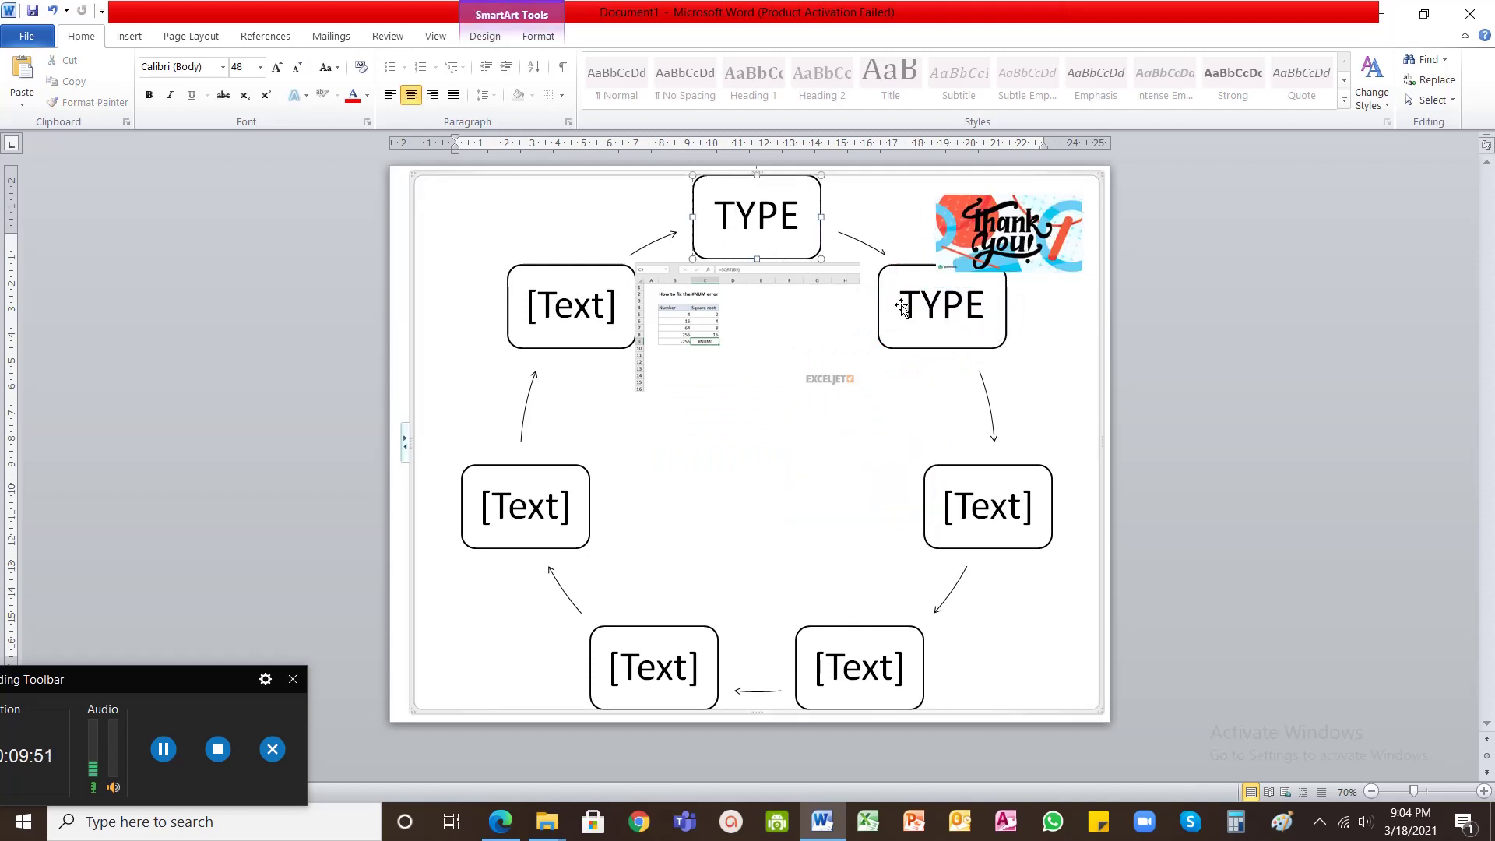
{"action": "left_click", "coordinate": [995, 518]}
{"action": "left_click", "coordinate": [800, 320]}
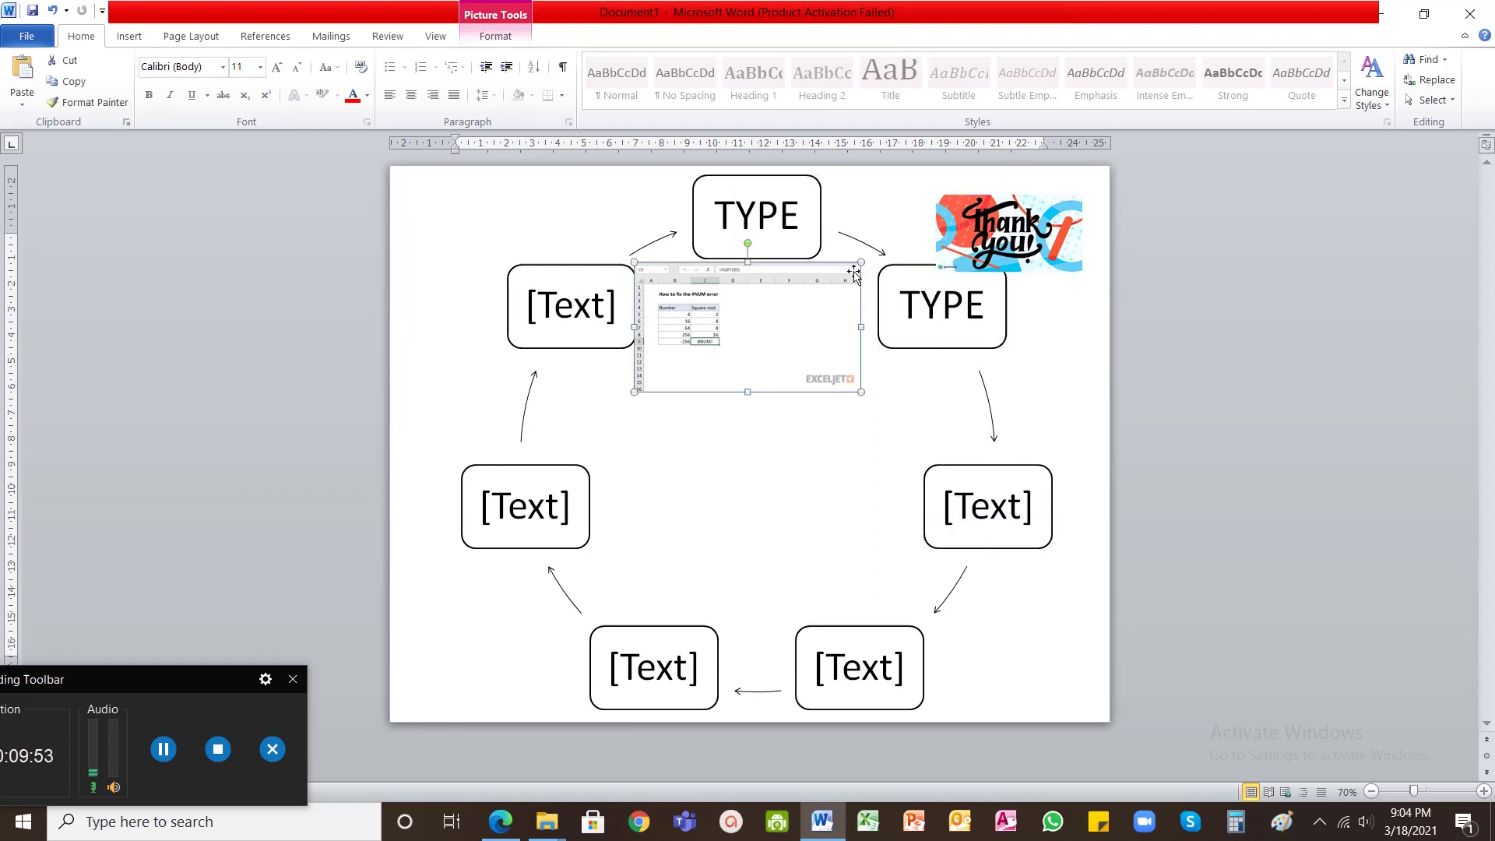
{"action": "left_click", "coordinate": [944, 234]}
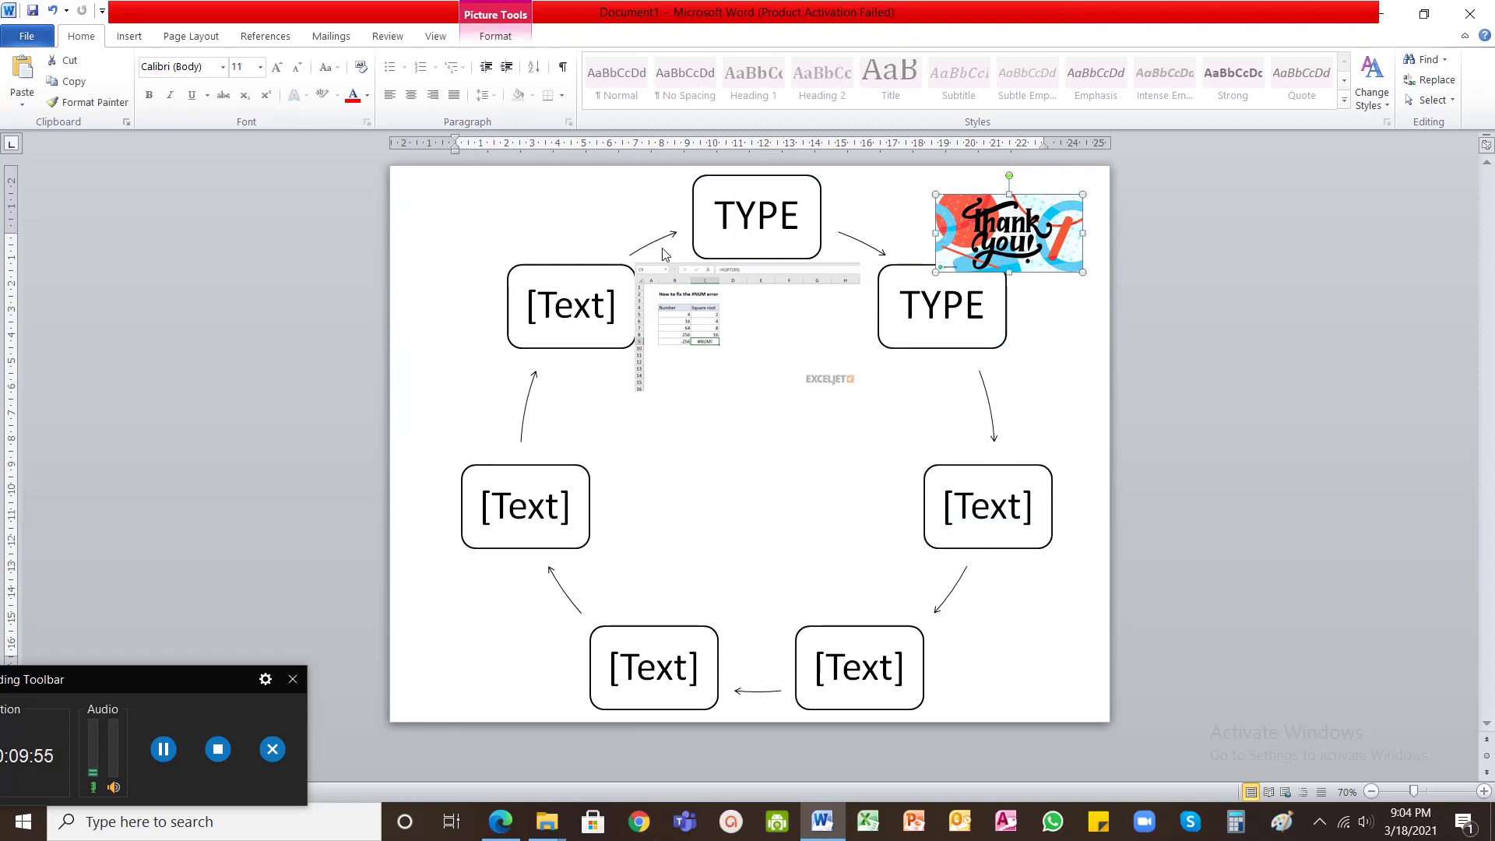
{"action": "left_click_drag", "start_coordinate": [746, 350], "coordinate": [783, 425]}
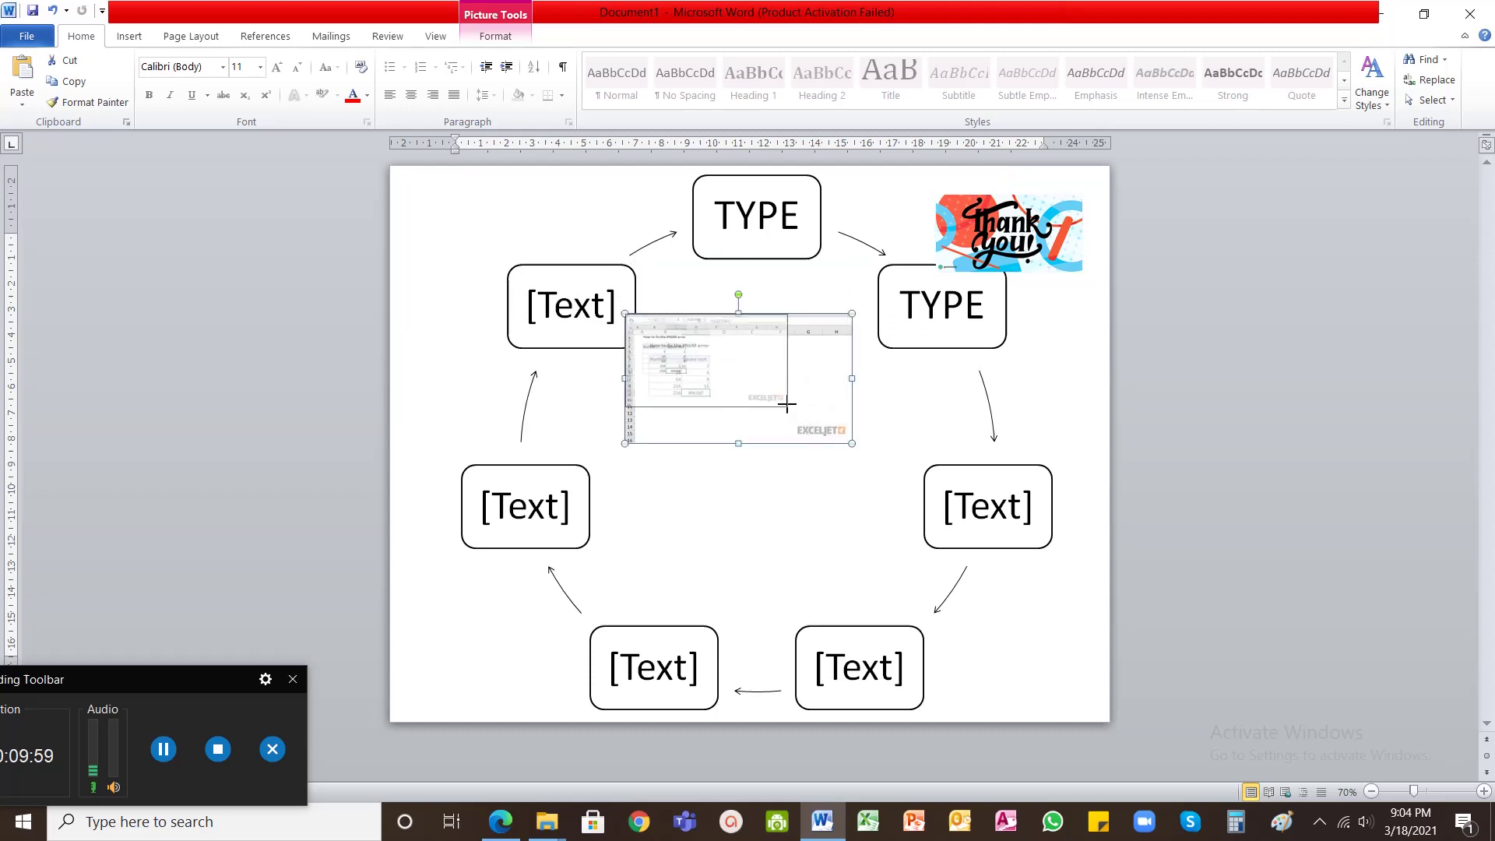
{"action": "left_click_drag", "start_coordinate": [786, 404], "coordinate": [516, 260]}
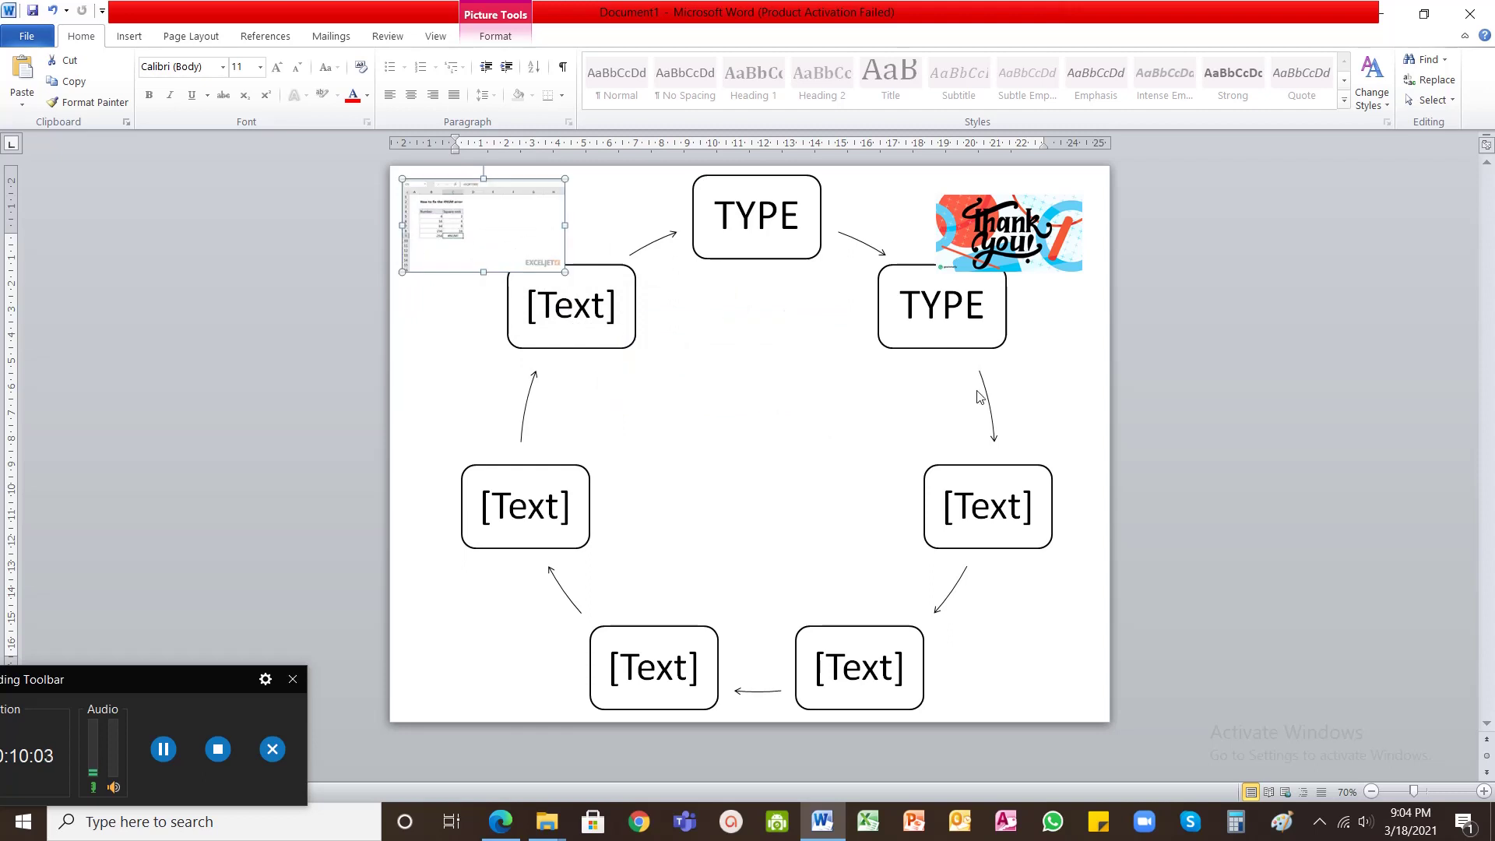
Nudge the Thank You picture into the top-right corner and enlarge it slightly
{"action": "left_click", "coordinate": [1036, 234]}
{"action": "left_click_drag", "start_coordinate": [1047, 227], "coordinate": [1057, 212]}
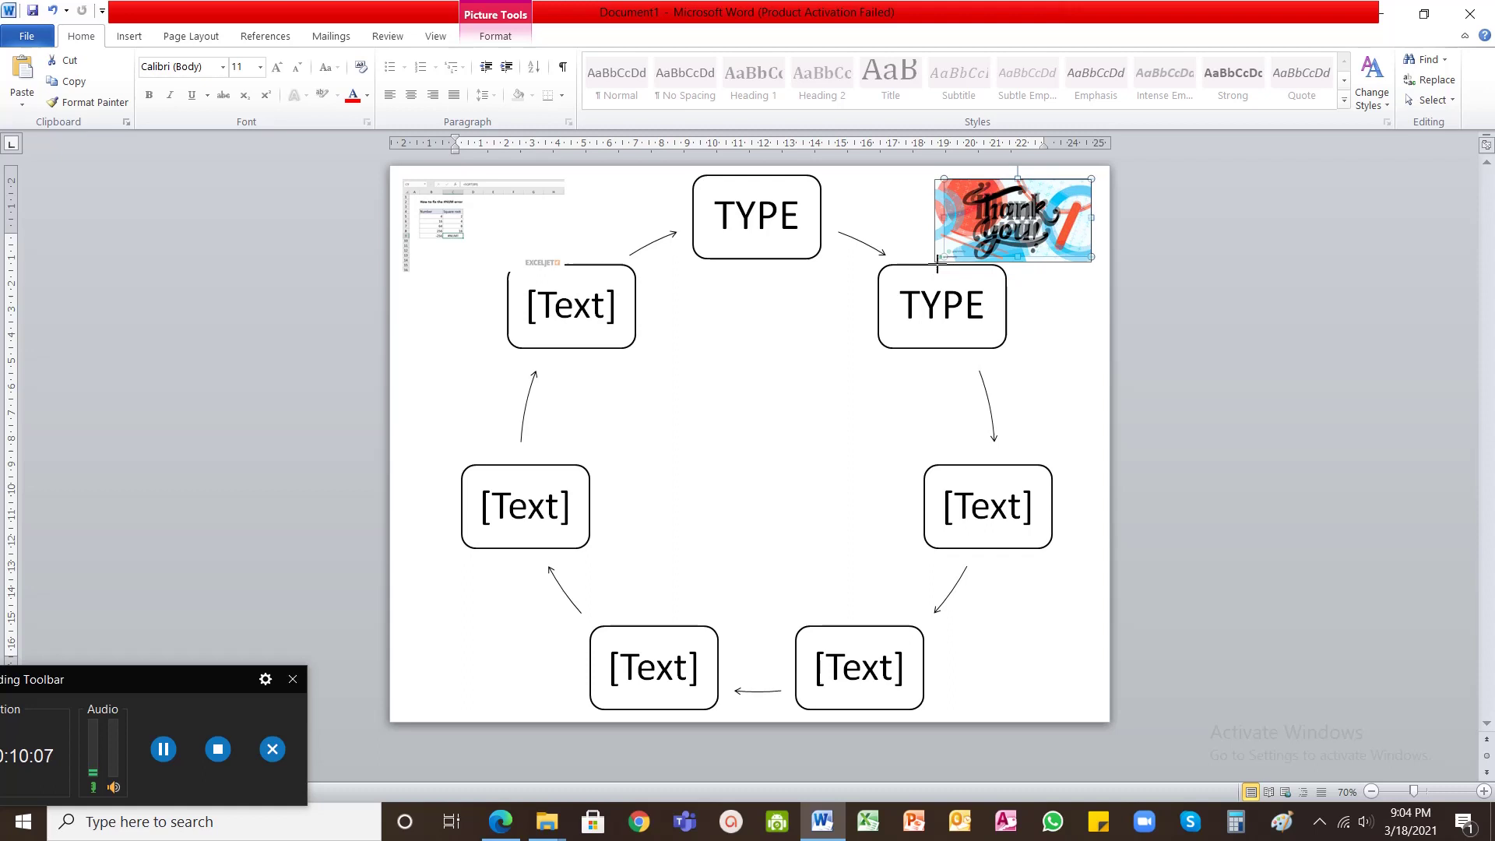
{"action": "left_click_drag", "start_coordinate": [938, 265], "coordinate": [917, 273]}
{"action": "left_click", "coordinate": [1198, 347]}
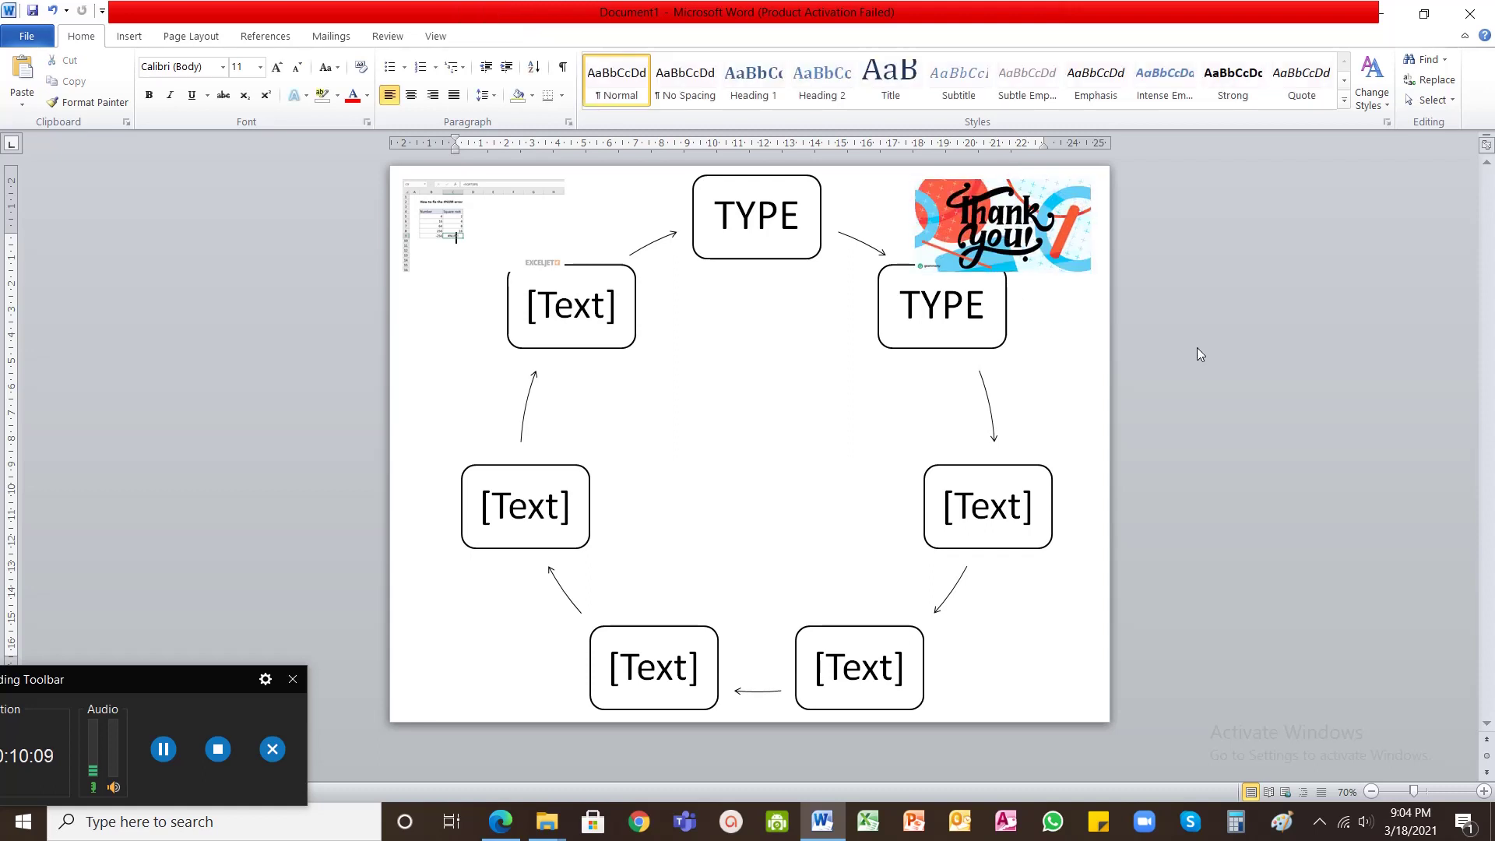